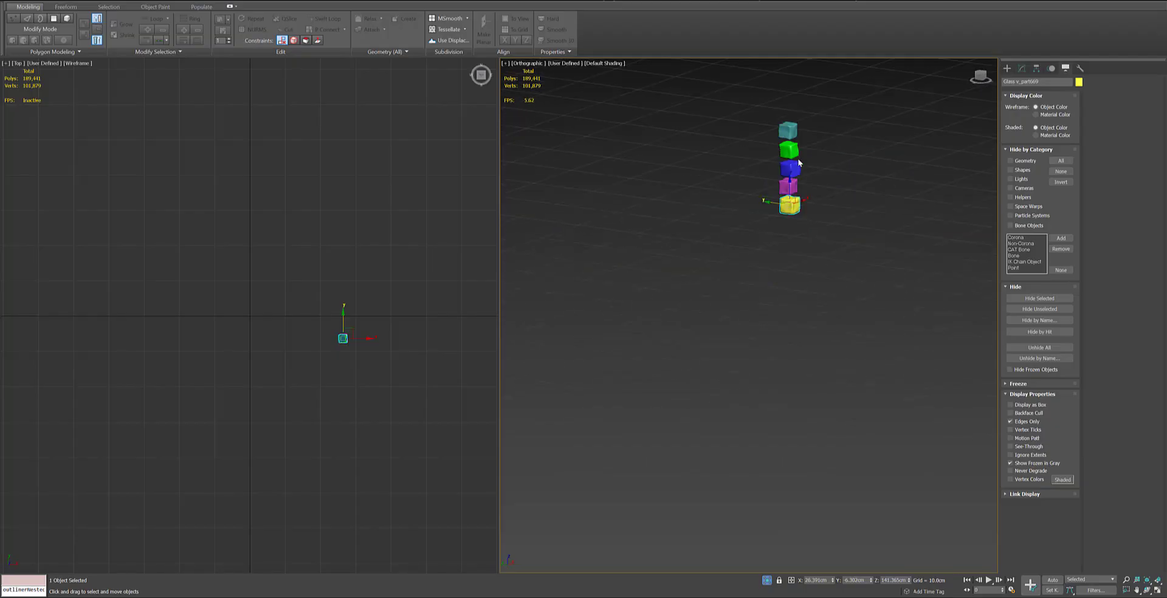
# Step: Exit isolation to show the whole scene and select all five stacked cubes above the sink and bottles
pyautogui.scroll(-10, 800, 163)
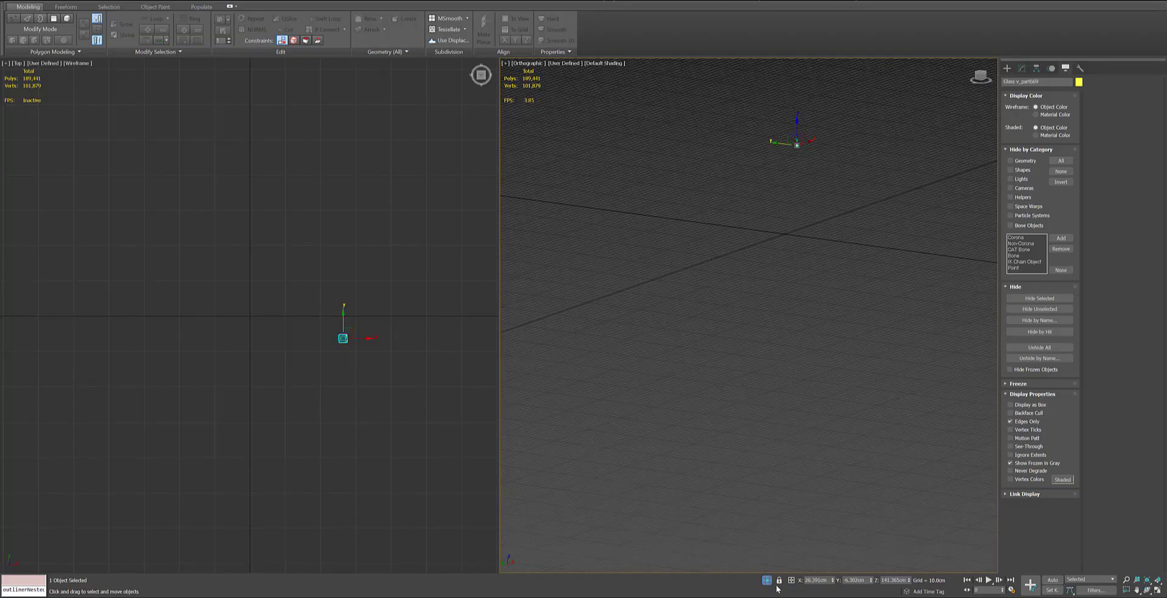
pyautogui.click(768, 581)
pyautogui.press('f')
pyautogui.press('z')
pyautogui.scroll(-6, 792, 308)
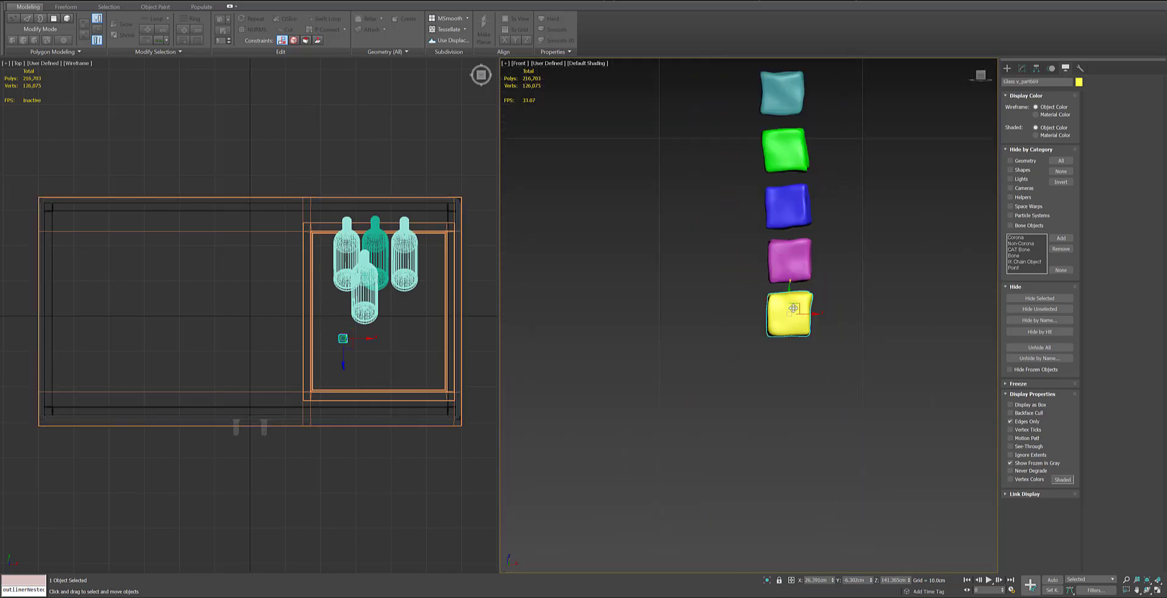
pyautogui.scroll(-7, 794, 308)
pyautogui.moveTo(821, 242); pyautogui.dragTo(767, 325)
pyautogui.moveTo(768, 325); pyautogui.dragTo(715, 233, button='middle')
pyautogui.keyDown('alt'); pyautogui.moveTo(715, 232); pyautogui.dragTo(746, 316, button='middle'); pyautogui.keyUp('alt')
pyautogui.scroll(3, 763, 275)
# Step: Show the MassFX toolbar and place it over the empty upper area of the orthographic viewport
pyautogui.rightClick(1050, 2)
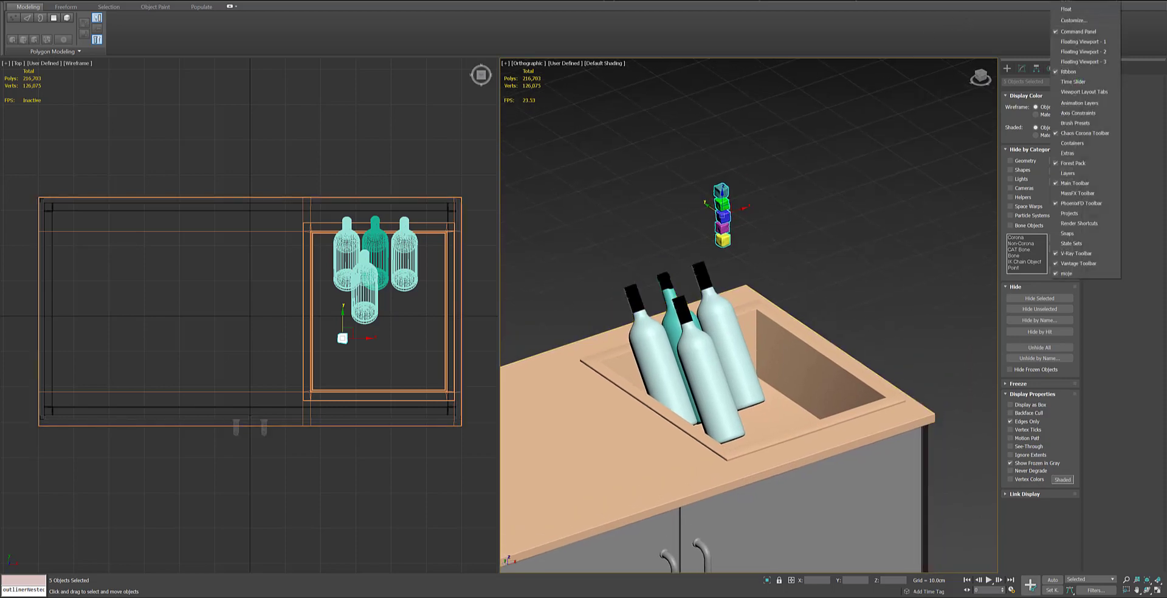
pyautogui.click(1077, 193)
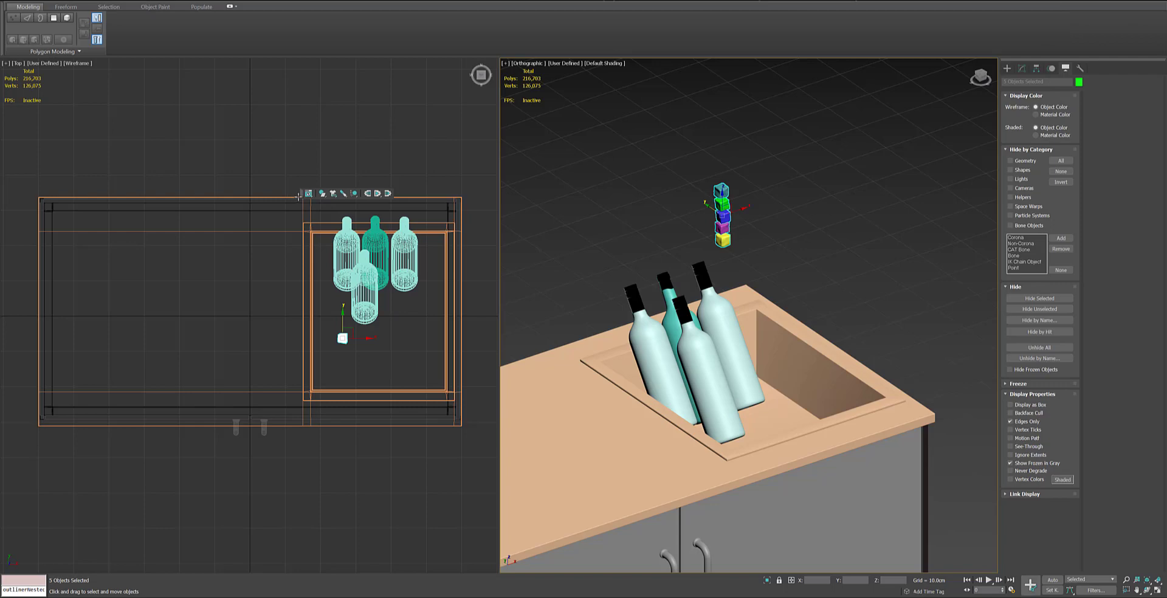
pyautogui.moveTo(300, 194); pyautogui.dragTo(569, 114)
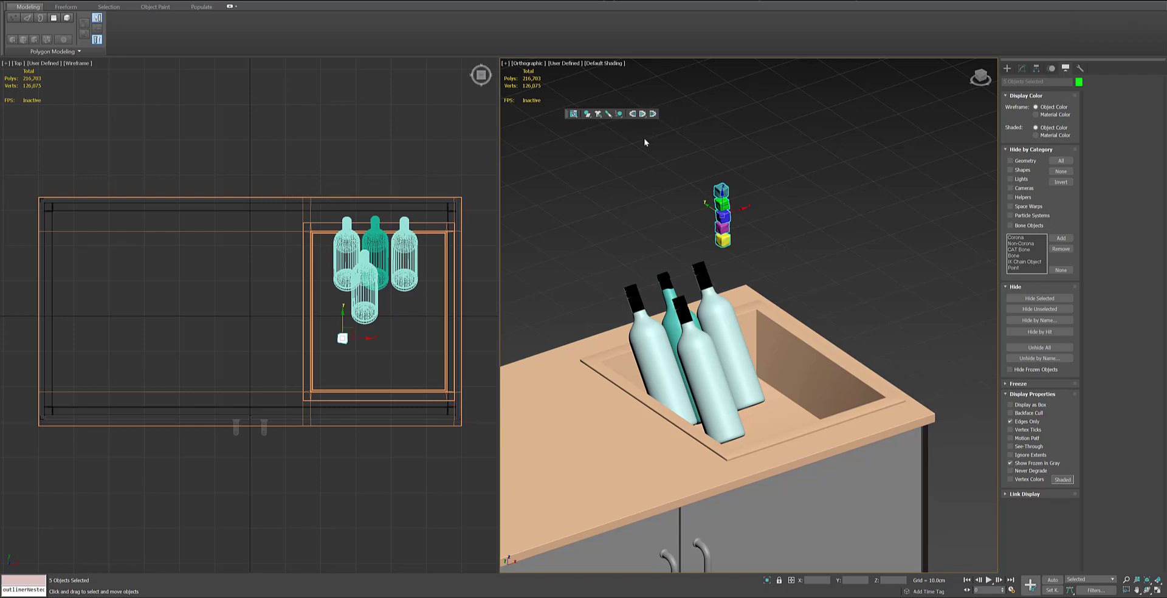
# Step: Apply Reset XForm to the five selected cubes
pyautogui.scroll(2, 732, 205)
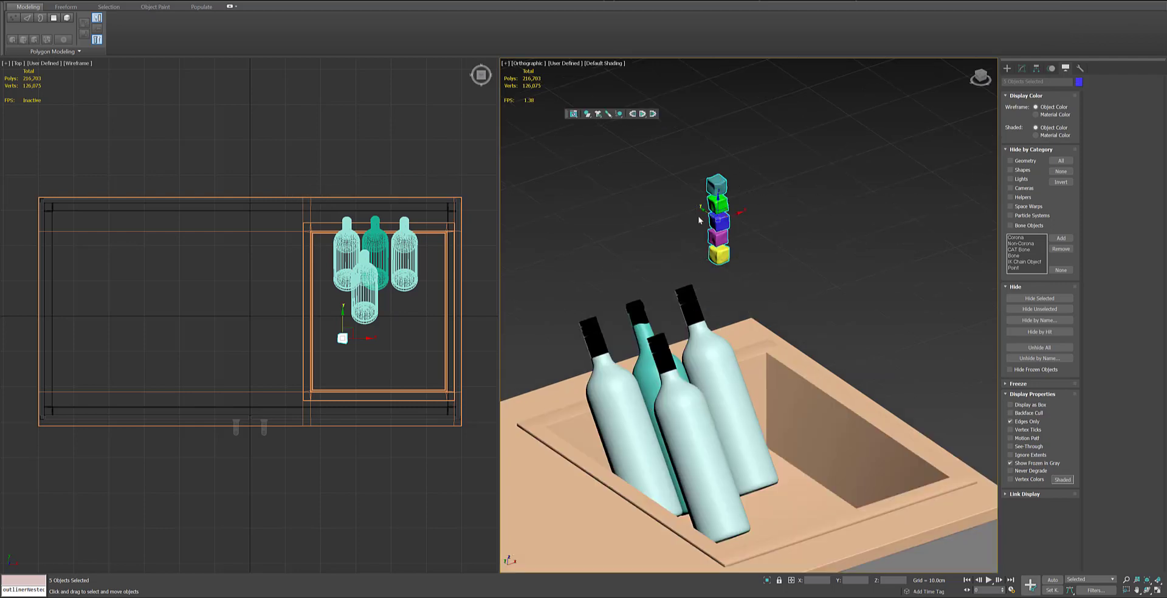
pyautogui.rightClick(728, 180)
pyautogui.click(1079, 68)
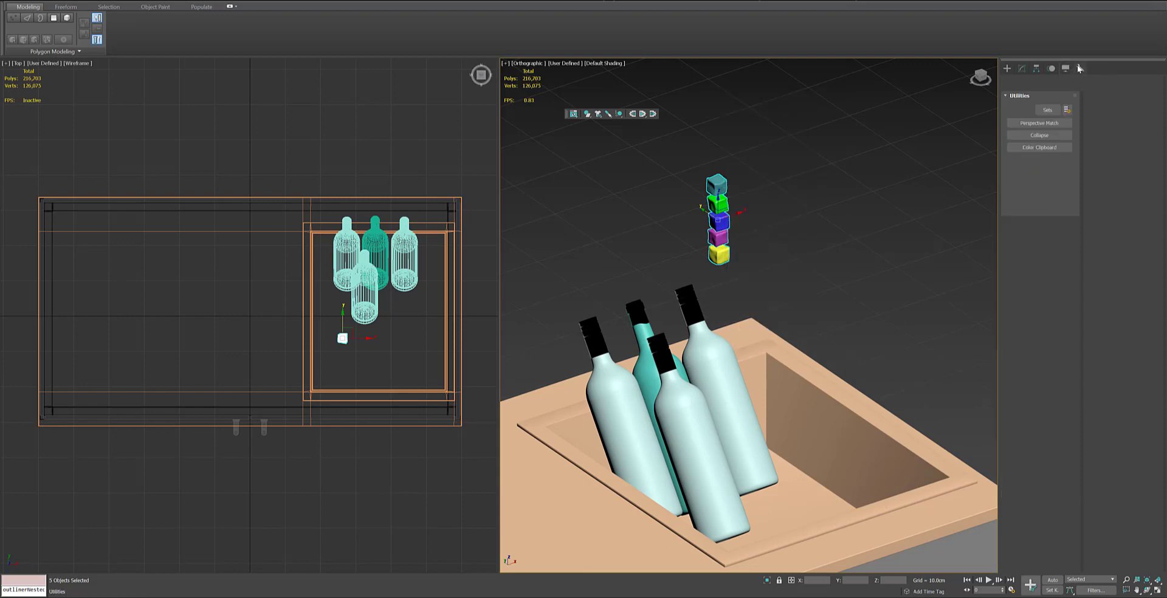
pyautogui.click(1040, 195)
pyautogui.click(1040, 184)
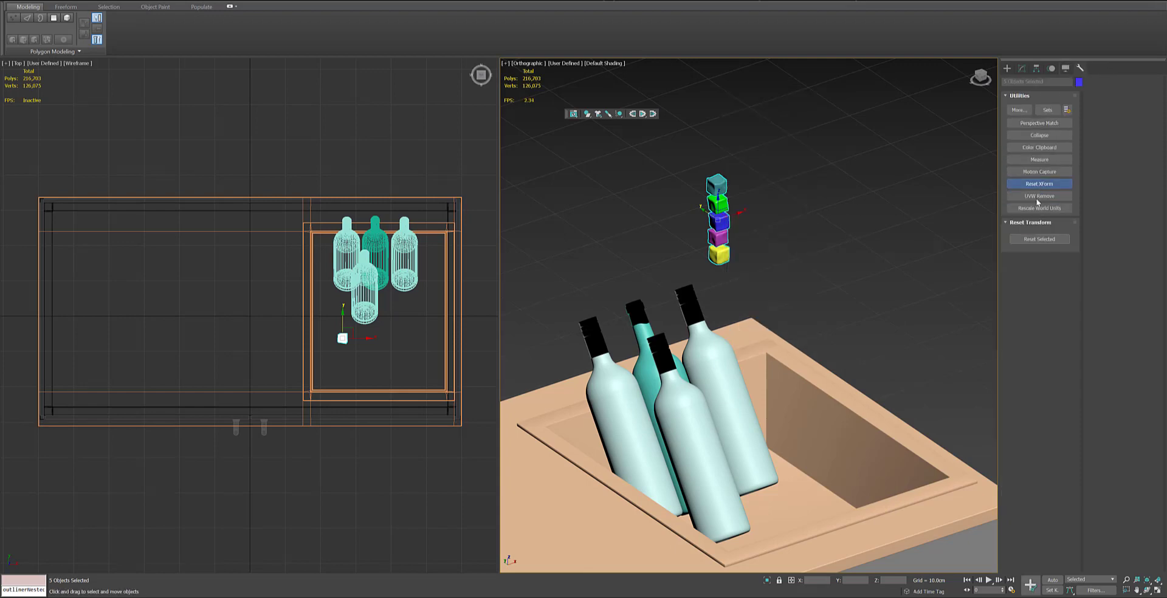
pyautogui.click(1040, 239)
# Step: Convert the five selected cubes to Editable Poly
pyautogui.rightClick(720, 209)
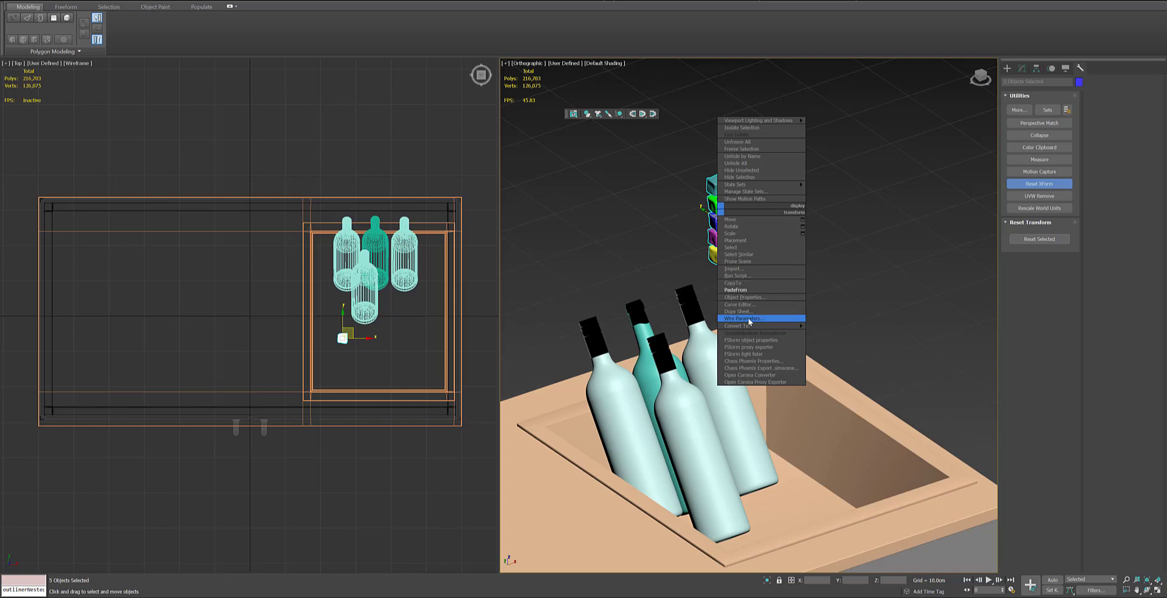
pyautogui.moveTo(785, 326)
pyautogui.click(830, 333)
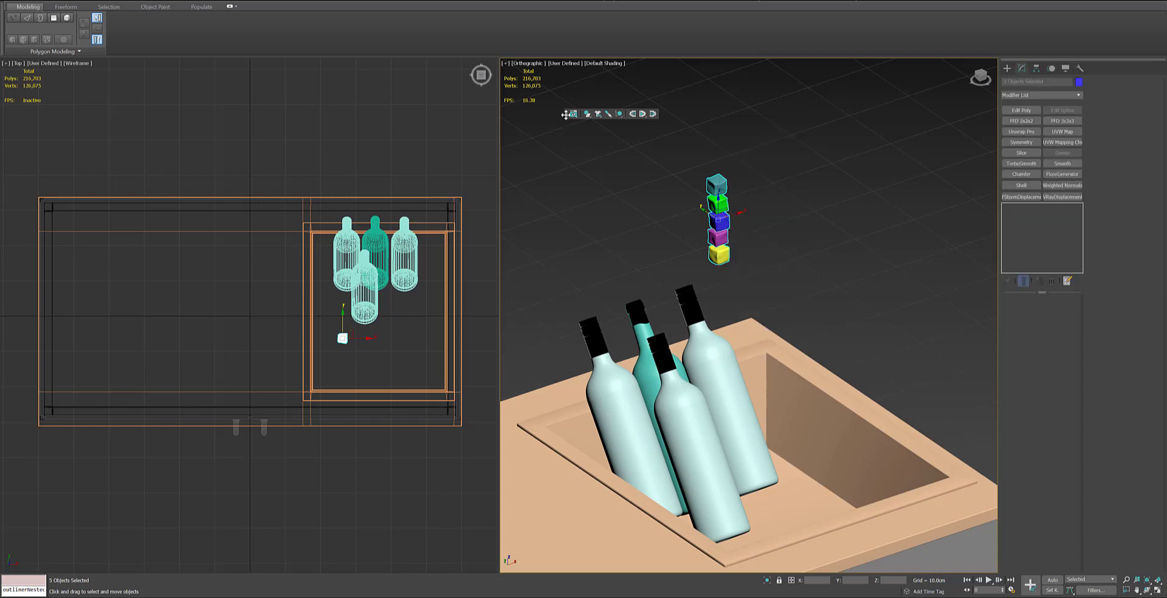
# Step: Make the five cubes static MassFX rigid bodies and check the modifier on the top teal cube
pyautogui.moveTo(587, 116); pyautogui.dragTo(599, 143)
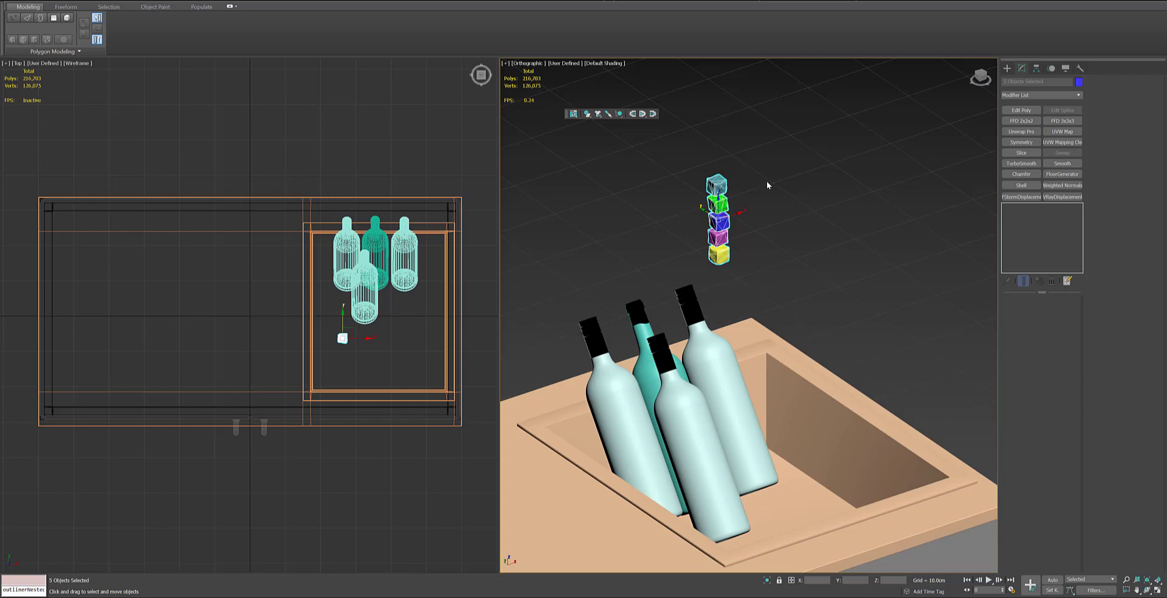
pyautogui.click(717, 185)
pyautogui.click(1051, 208)
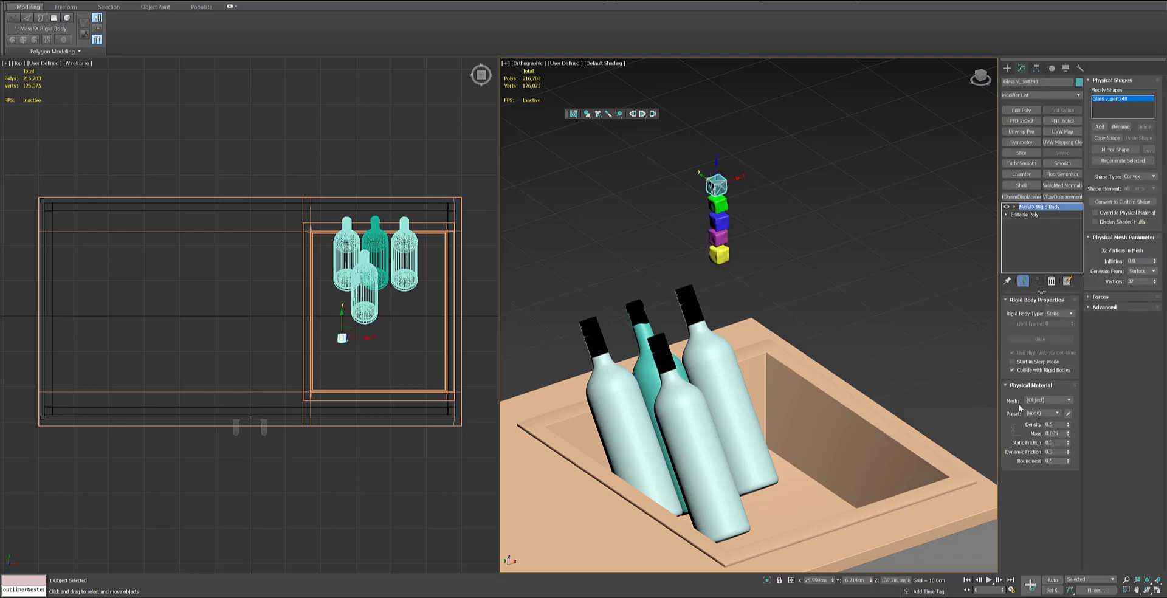
pyautogui.click(737, 262)
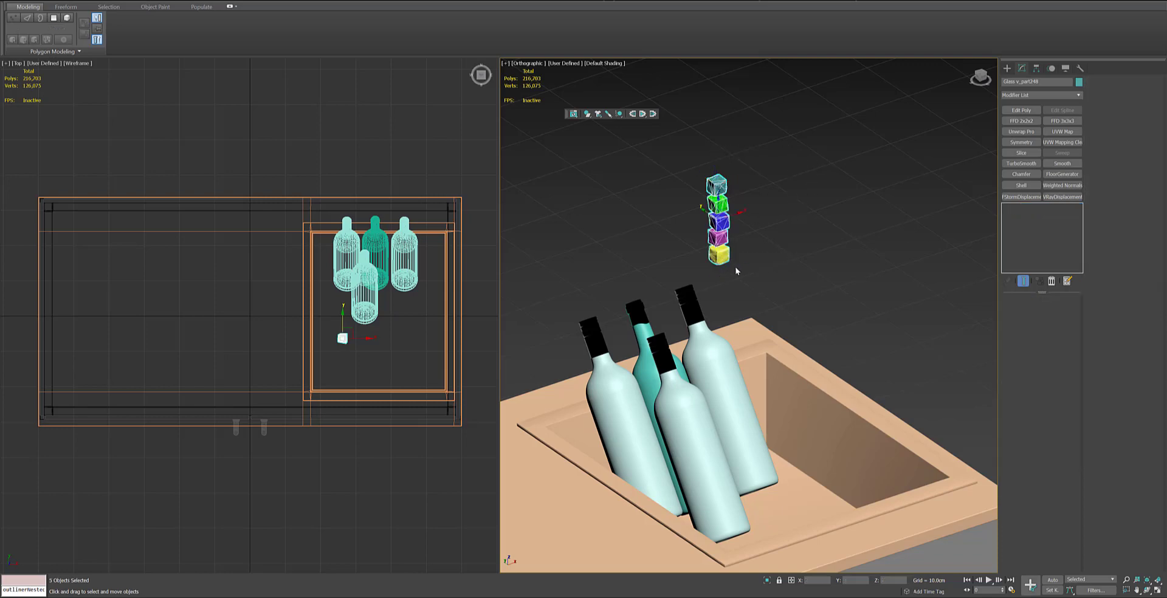
# Step: Assign the Steel physical material preset to the magenta cube and to the top teal cube
pyautogui.click(722, 242)
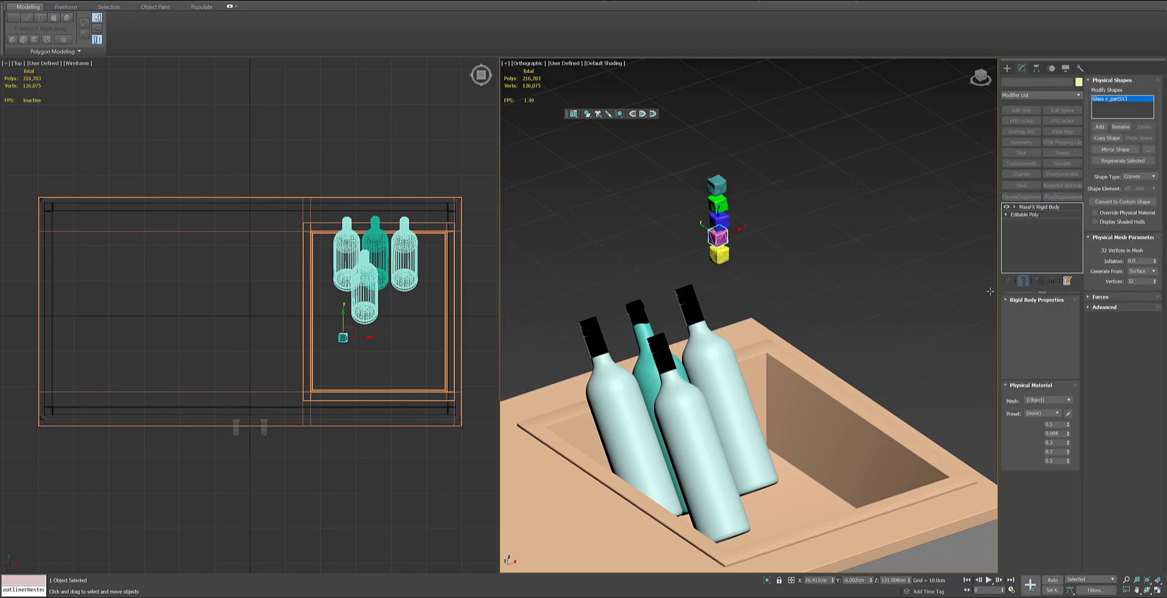
pyautogui.click(1047, 415)
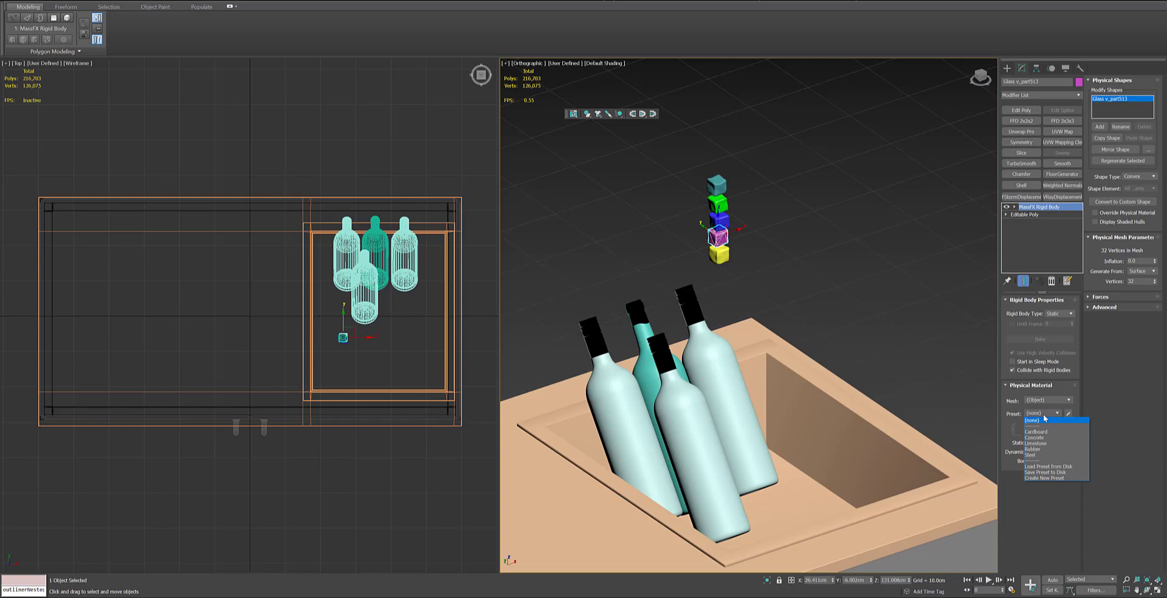
pyautogui.click(1034, 456)
pyautogui.click(778, 159)
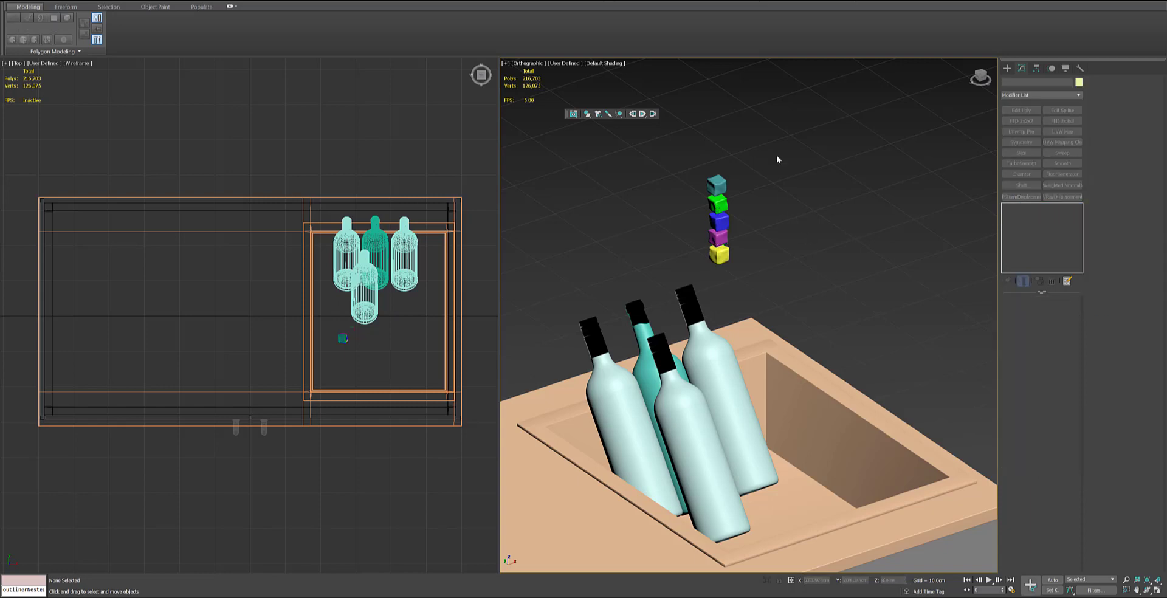
pyautogui.moveTo(706, 274); pyautogui.dragTo(707, 271)
pyautogui.click(717, 184)
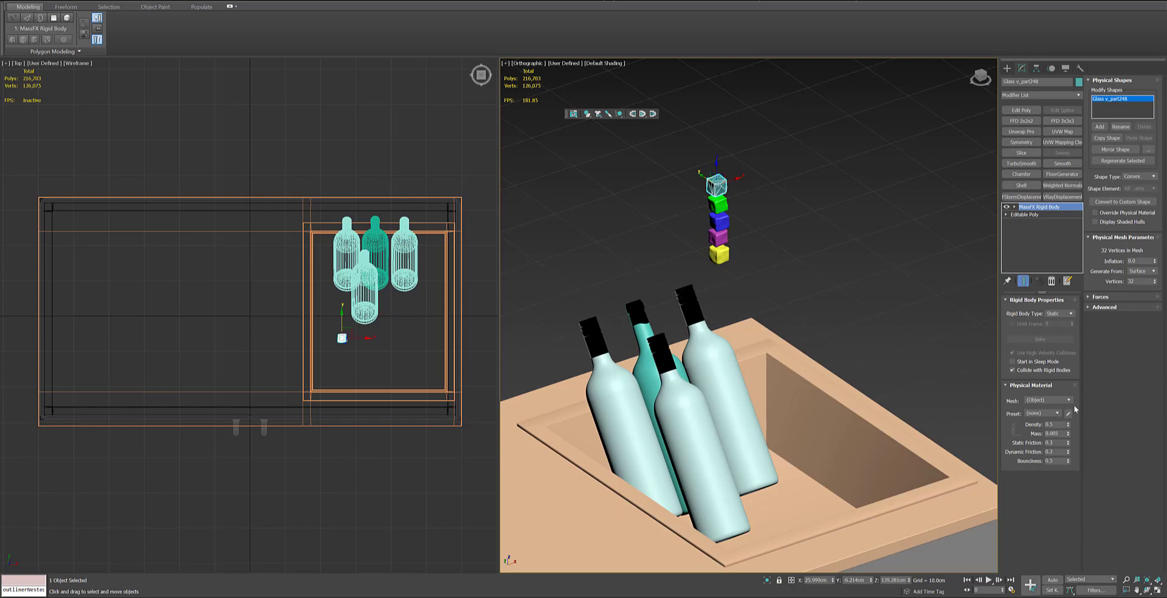
pyautogui.click(1052, 414)
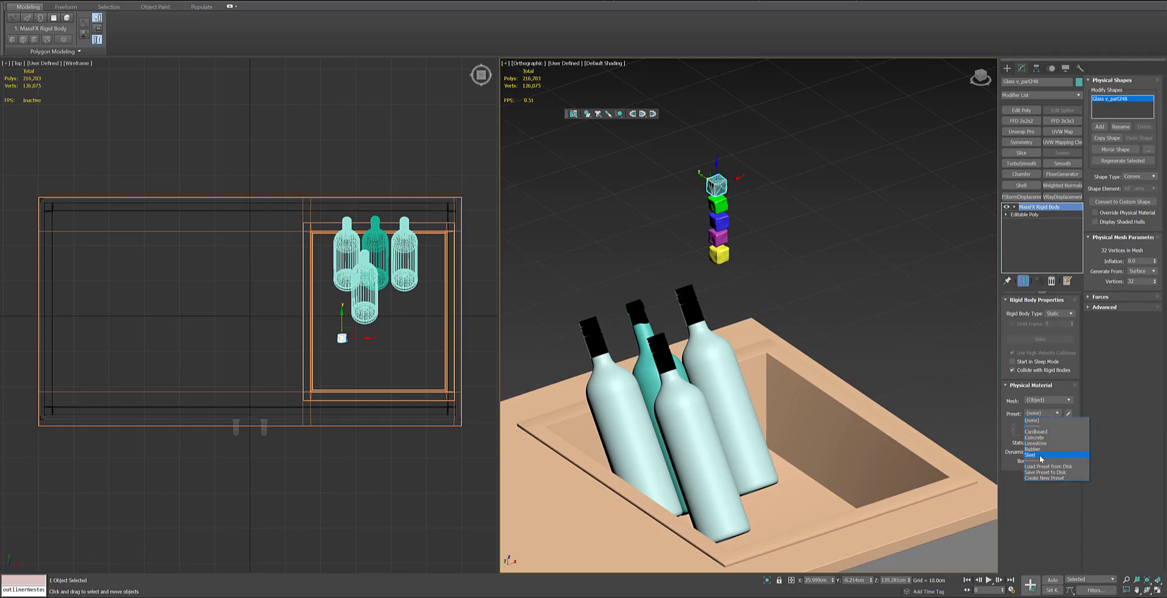
pyautogui.click(1041, 456)
# Step: Assign the Steel physical material preset to the green, blue and yellow cubes, checking the magenta cube's preset in between
pyautogui.click(718, 204)
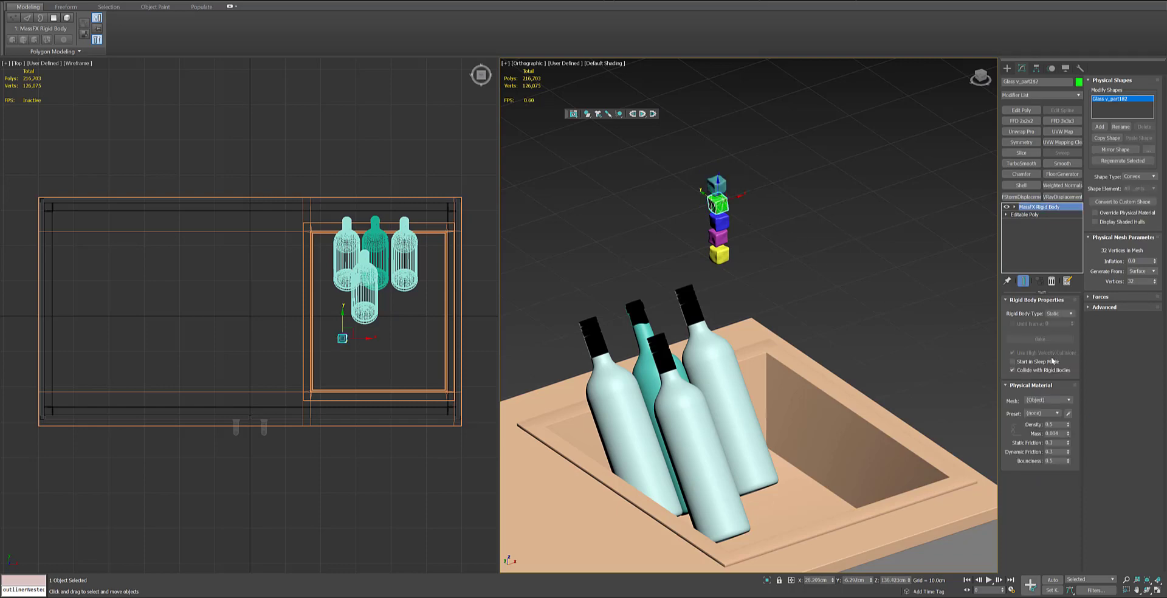
pyautogui.click(1042, 414)
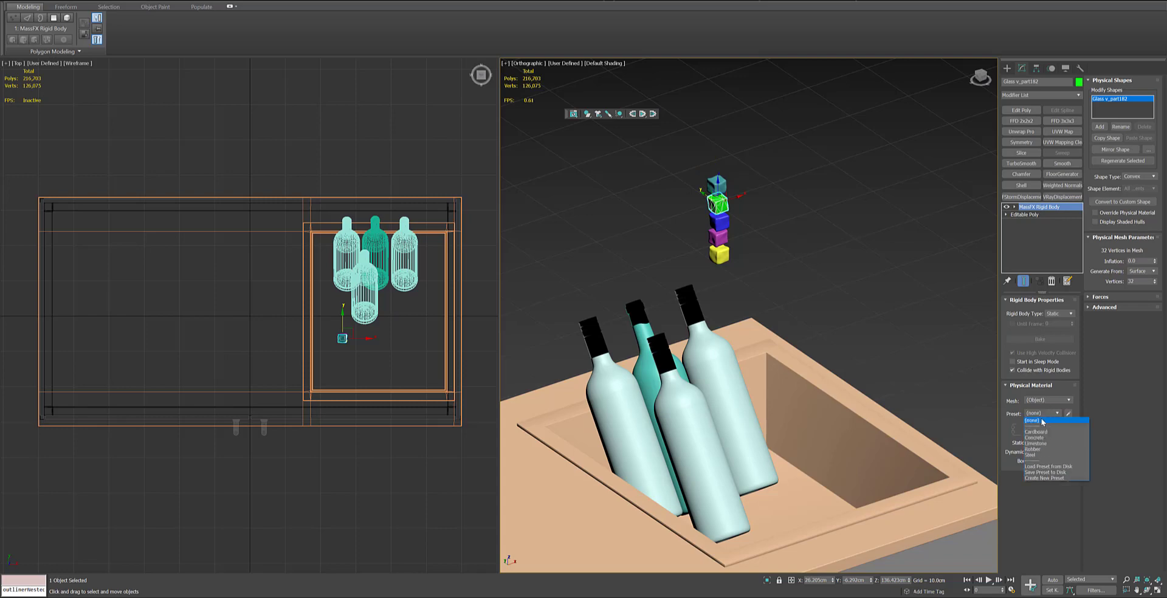
pyautogui.click(1038, 455)
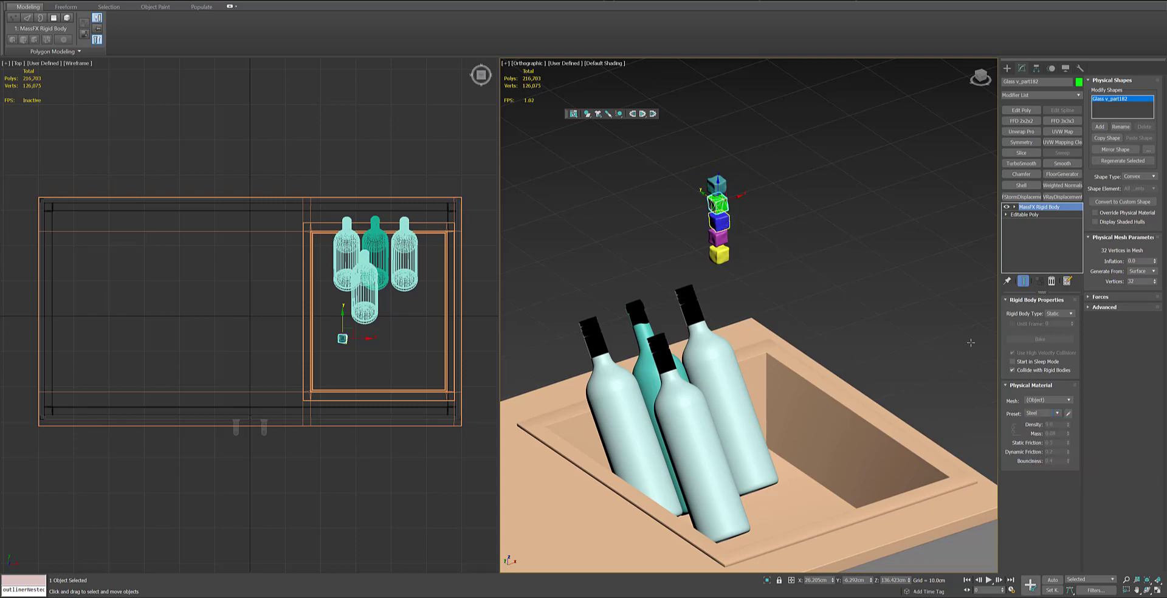
pyautogui.click(718, 221)
pyautogui.click(1042, 414)
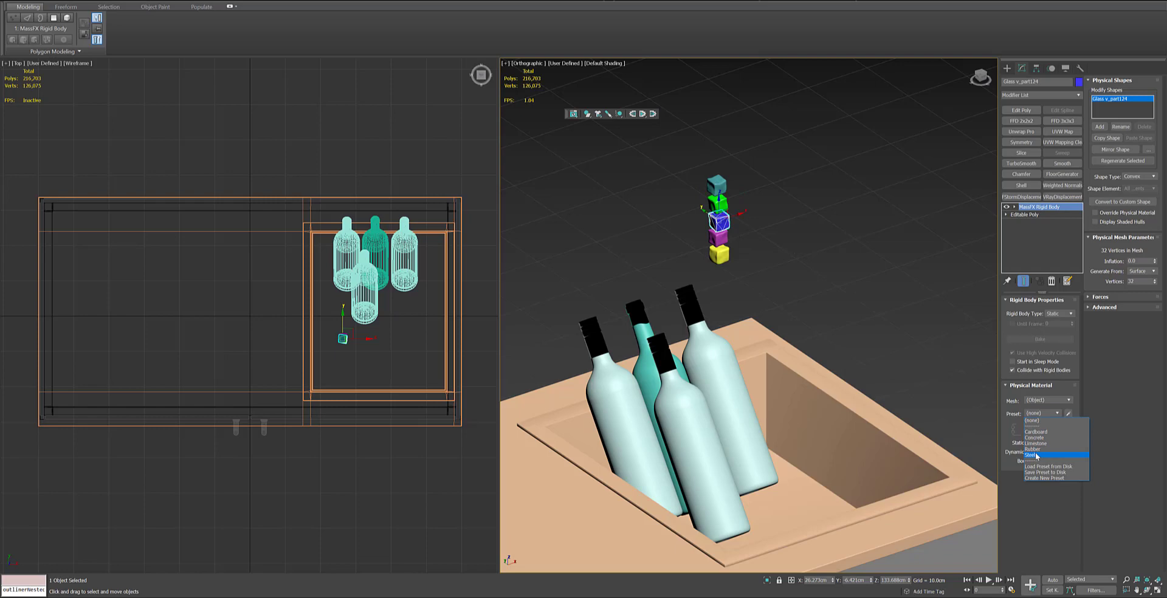
pyautogui.click(1037, 456)
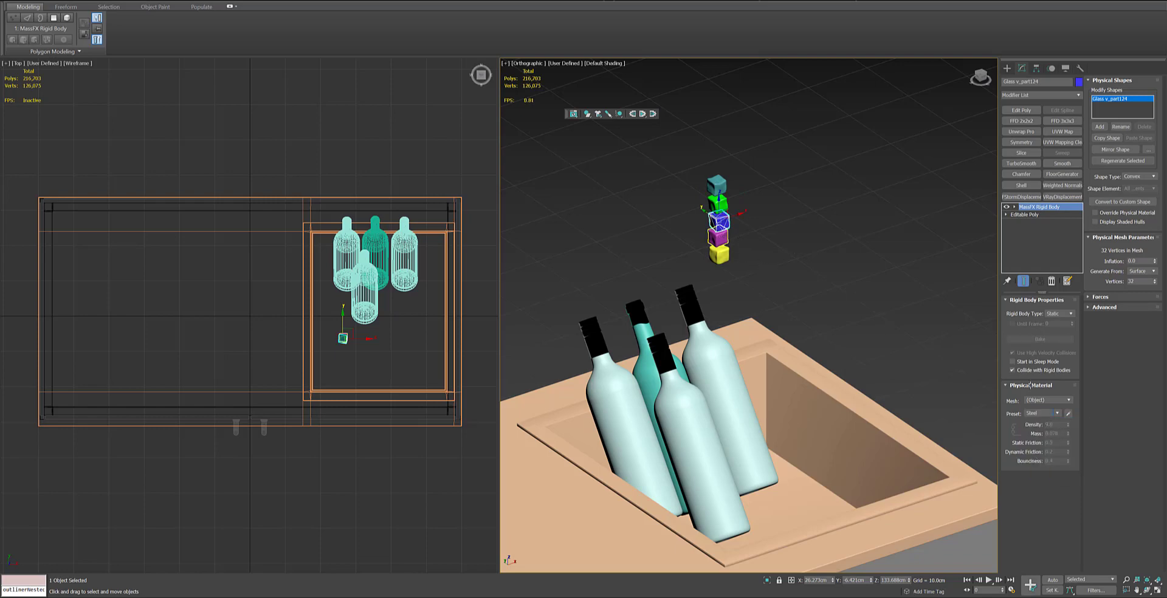
pyautogui.click(718, 237)
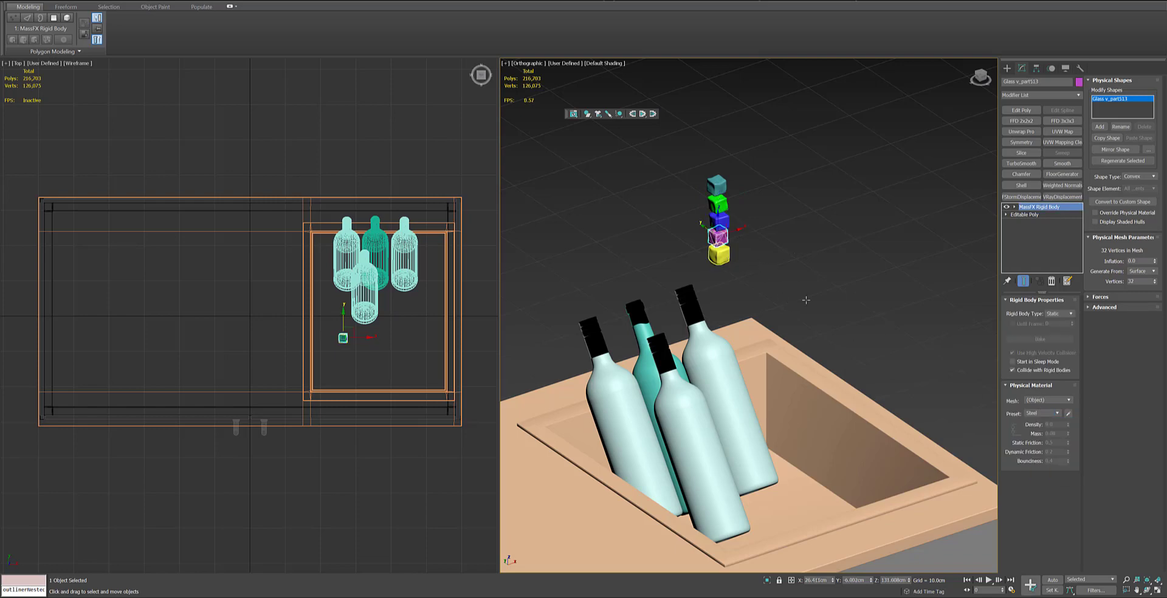
pyautogui.click(727, 257)
pyautogui.click(1042, 412)
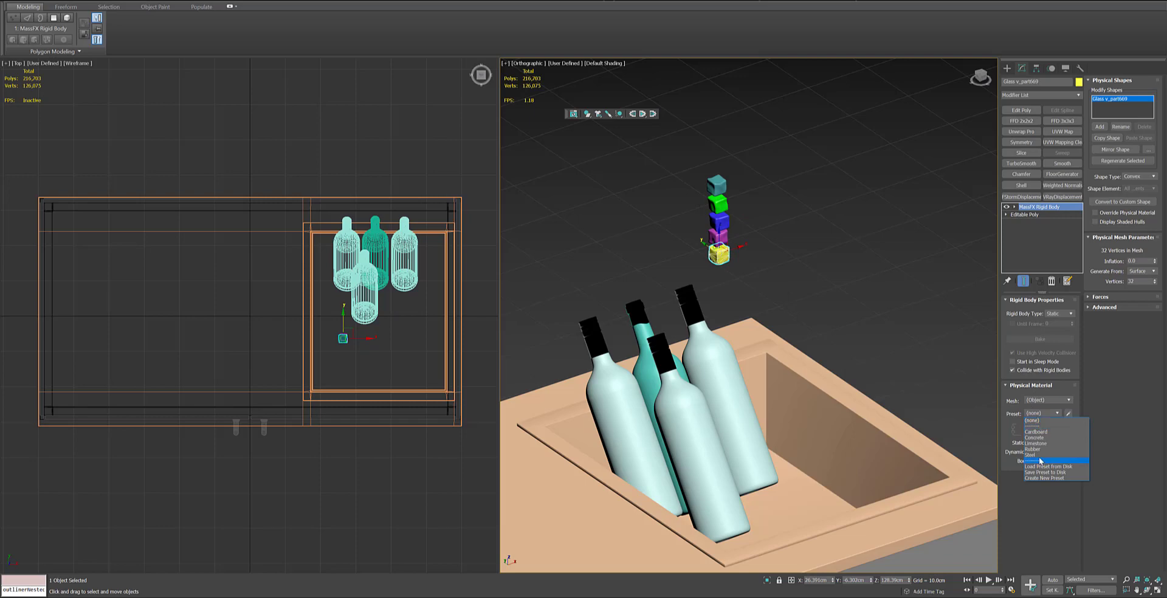
pyautogui.click(1041, 461)
# Step: Open the kitchen cabinet group and select the sink inside it
pyautogui.click(794, 369)
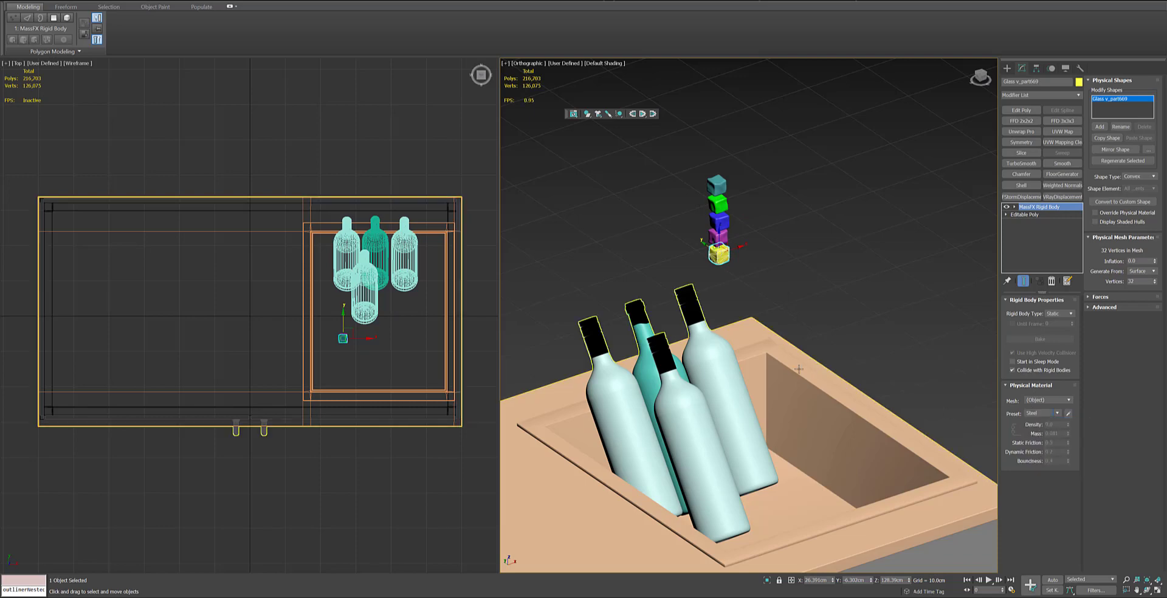
pyautogui.hotkey('alt', 'o')
pyautogui.click(762, 352)
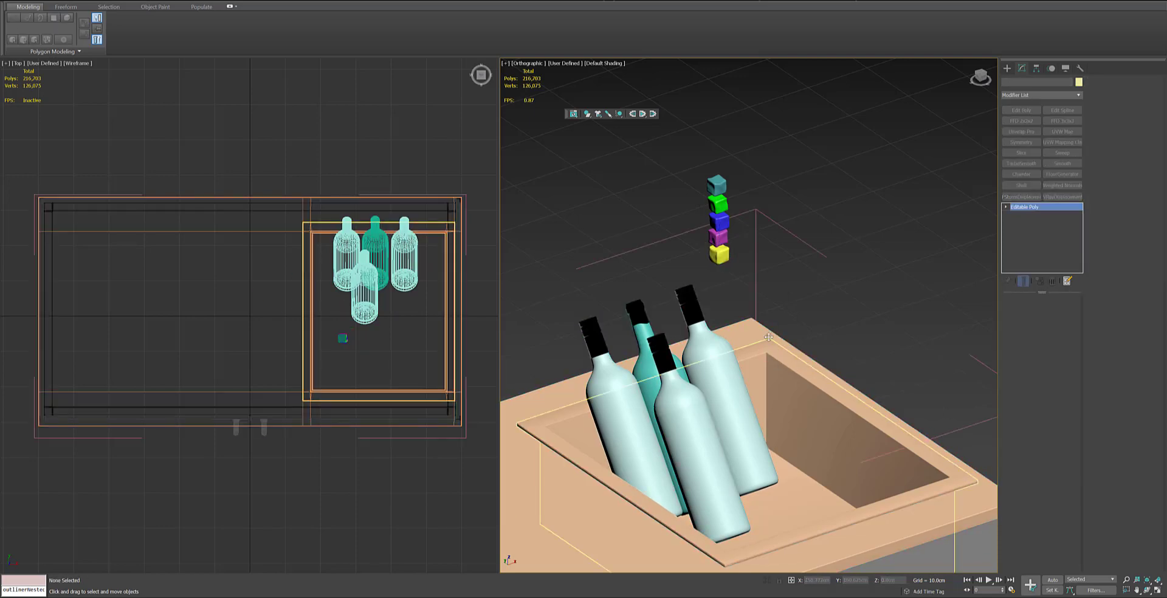
pyautogui.click(769, 338)
pyautogui.moveTo(769, 337); pyautogui.dragTo(766, 265, button='middle')
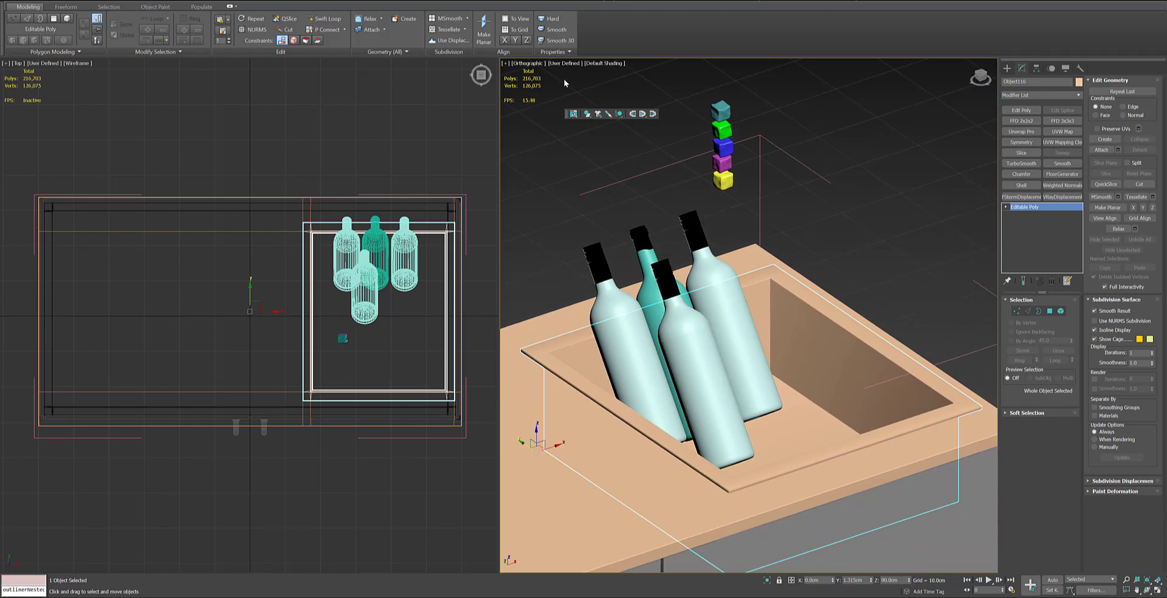
# Step: Set all five cubes as dynamic MassFX rigid bodies and check the rigid body type on a single cube
pyautogui.moveTo(589, 113); pyautogui.dragTo(595, 125)
pyautogui.moveTo(720, 192); pyautogui.dragTo(786, 119)
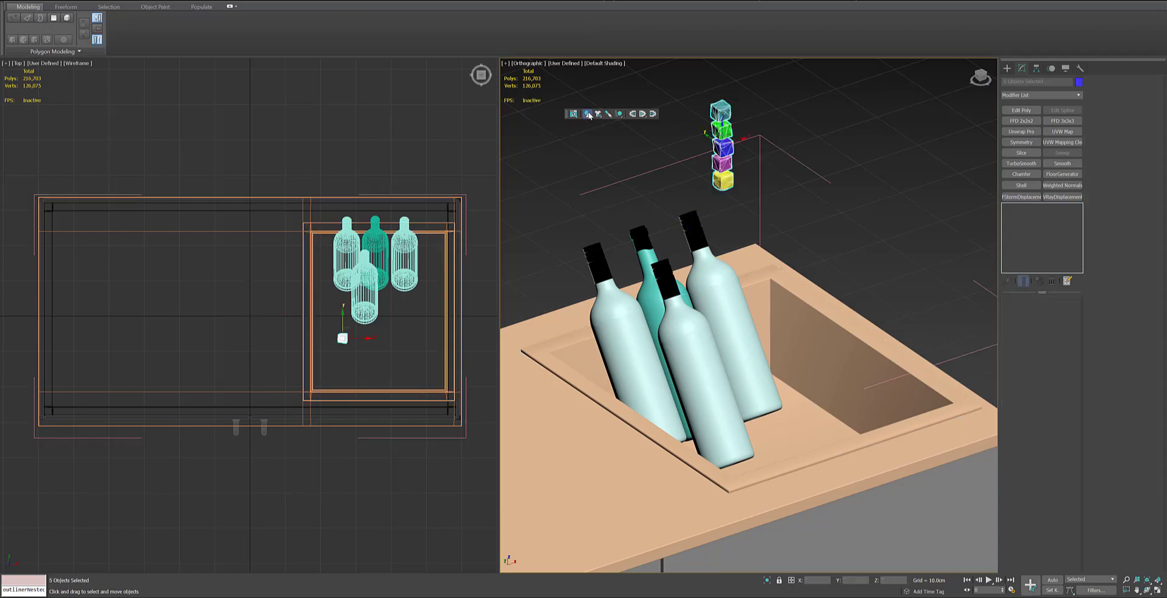
pyautogui.moveTo(589, 115); pyautogui.dragTo(593, 123)
pyautogui.click(721, 109)
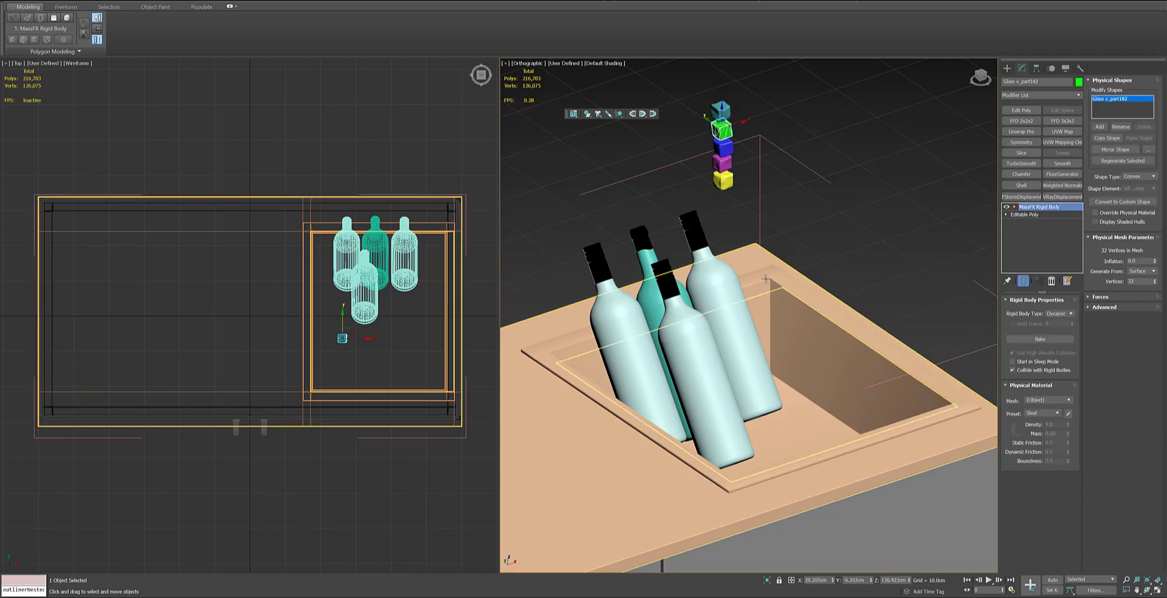
# Step: Select the sink in the countertop and look through the available MassFX rigid body types
pyautogui.click(734, 241)
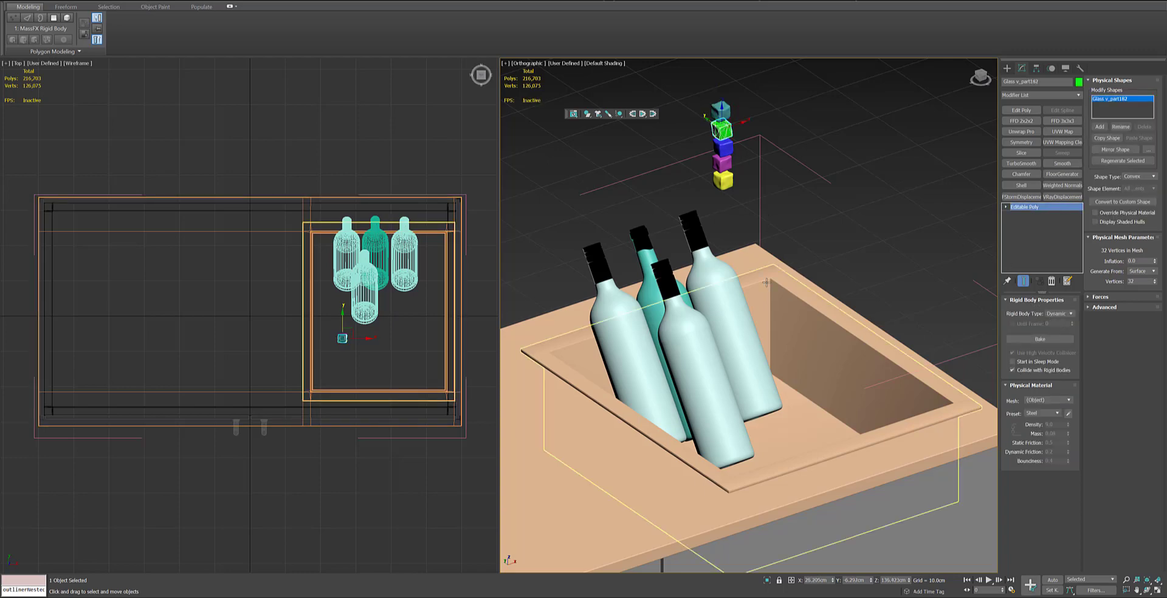
pyautogui.click(586, 115)
pyautogui.click(638, 143)
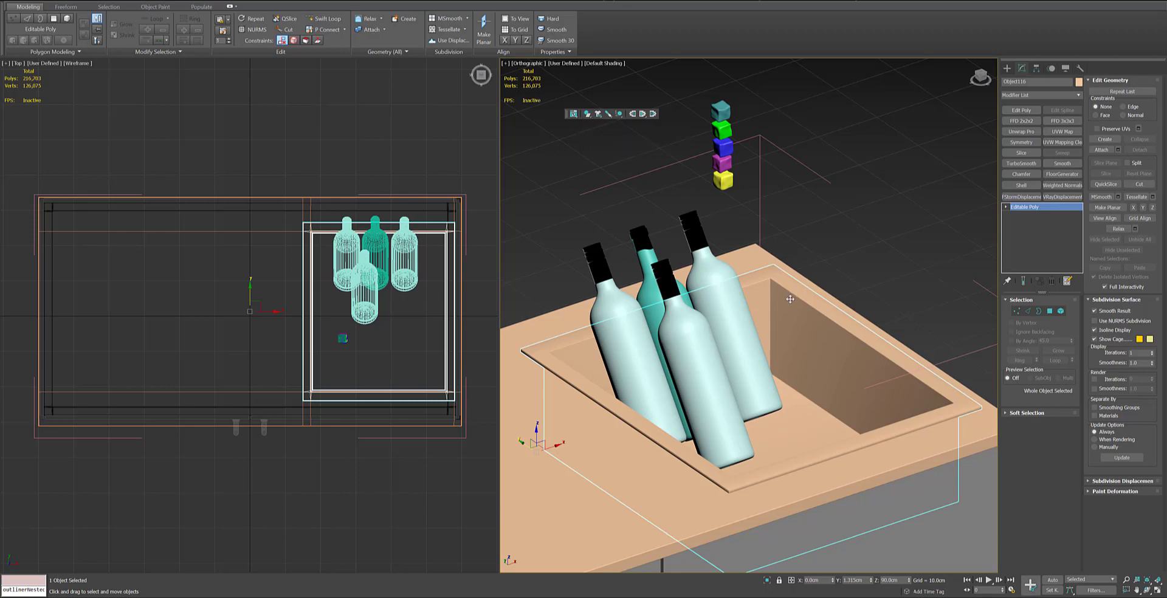
# Step: Create a Box primitive beside the stack of cubes, in the empty space behind the sink
pyautogui.moveTo(796, 219); pyautogui.dragTo(775, 228, button='middle')
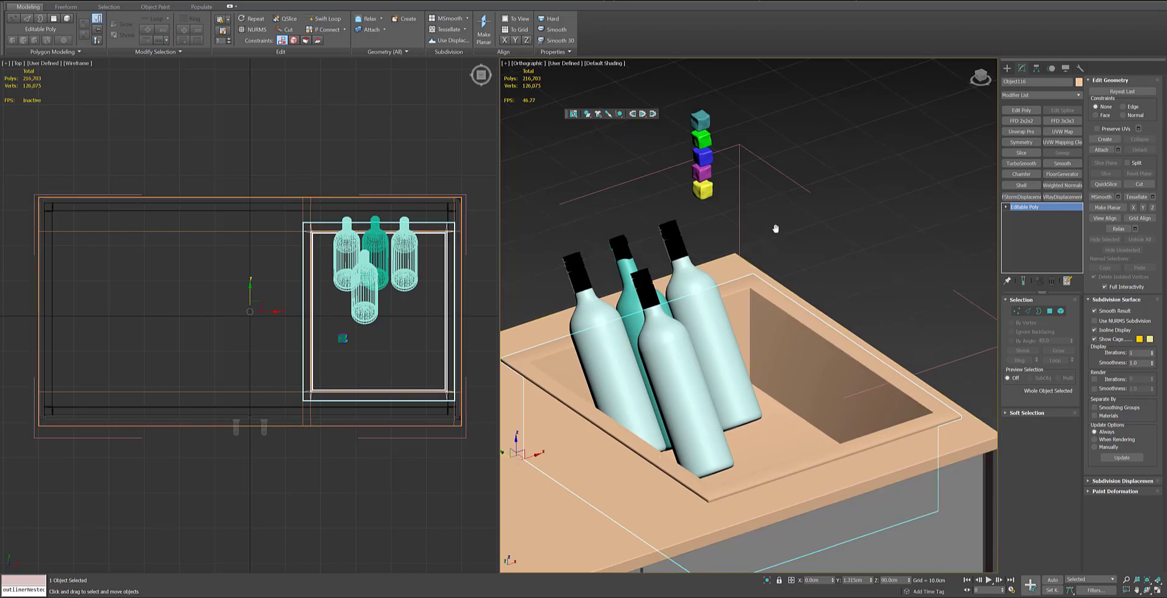
pyautogui.keyDown('ctrl'); pyautogui.rightClick(775, 223); pyautogui.keyUp('ctrl')
pyautogui.click(787, 202)
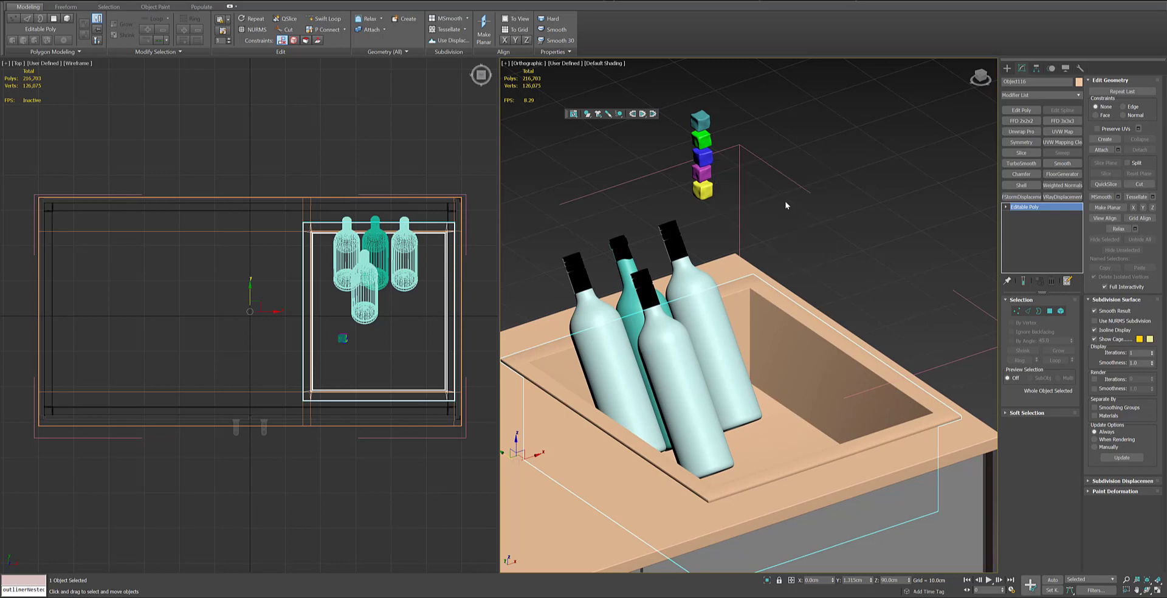
pyautogui.moveTo(823, 216)
pyautogui.mouseDown()
pyautogui.moveTo(867, 256)
pyautogui.moveTo(833, 265)
pyautogui.mouseUp()
pyautogui.click(833, 202)
pyautogui.rightClick(833, 202)
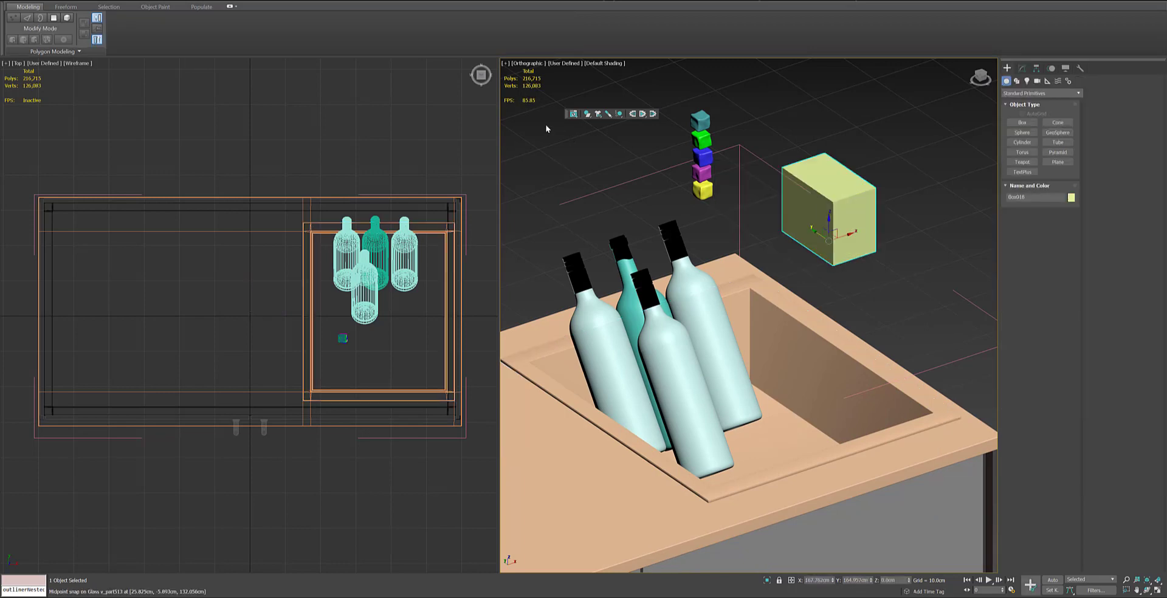
# Step: Make the box a static MassFX rigid body and copy its MassFX Rigid Body modifier
pyautogui.moveTo(575, 117); pyautogui.dragTo(597, 145)
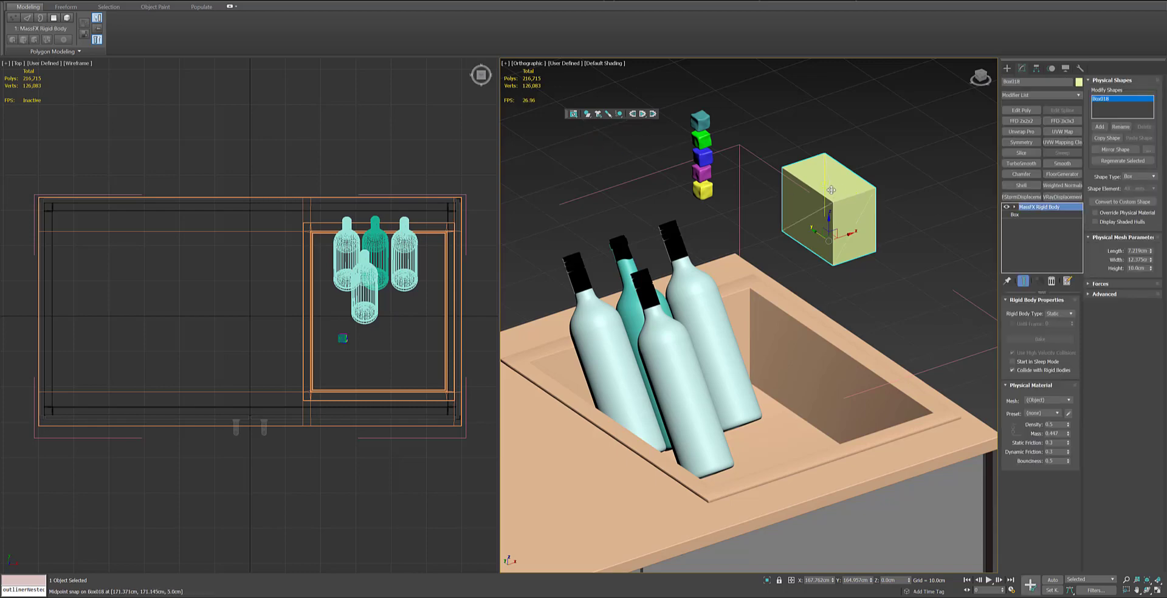
pyautogui.rightClick(1037, 211)
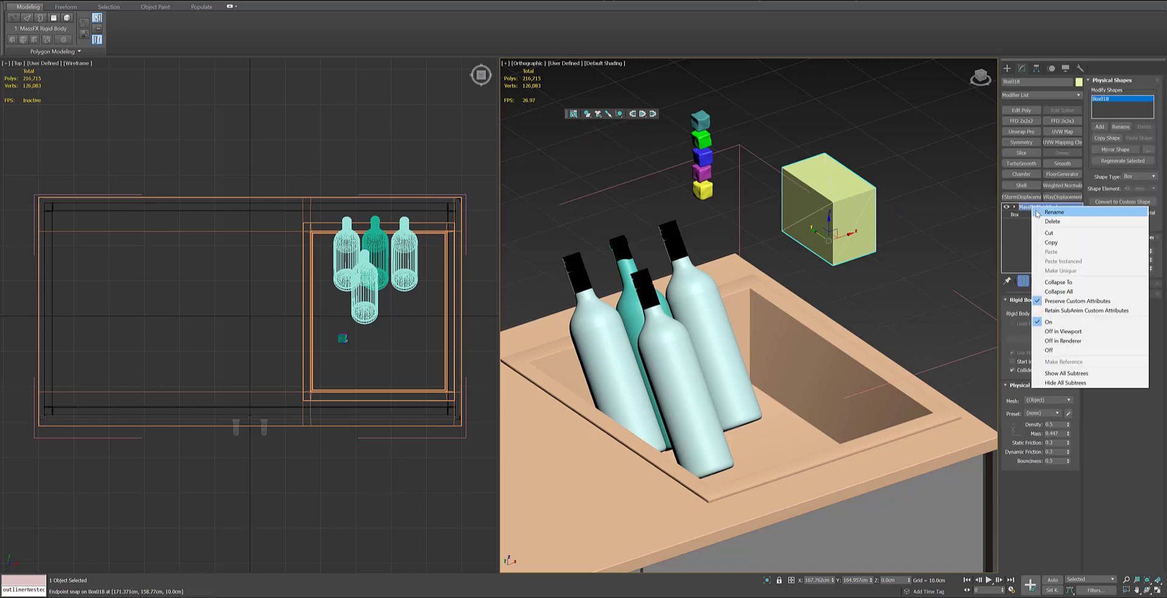
pyautogui.click(1051, 243)
pyautogui.click(738, 302)
pyautogui.click(738, 301)
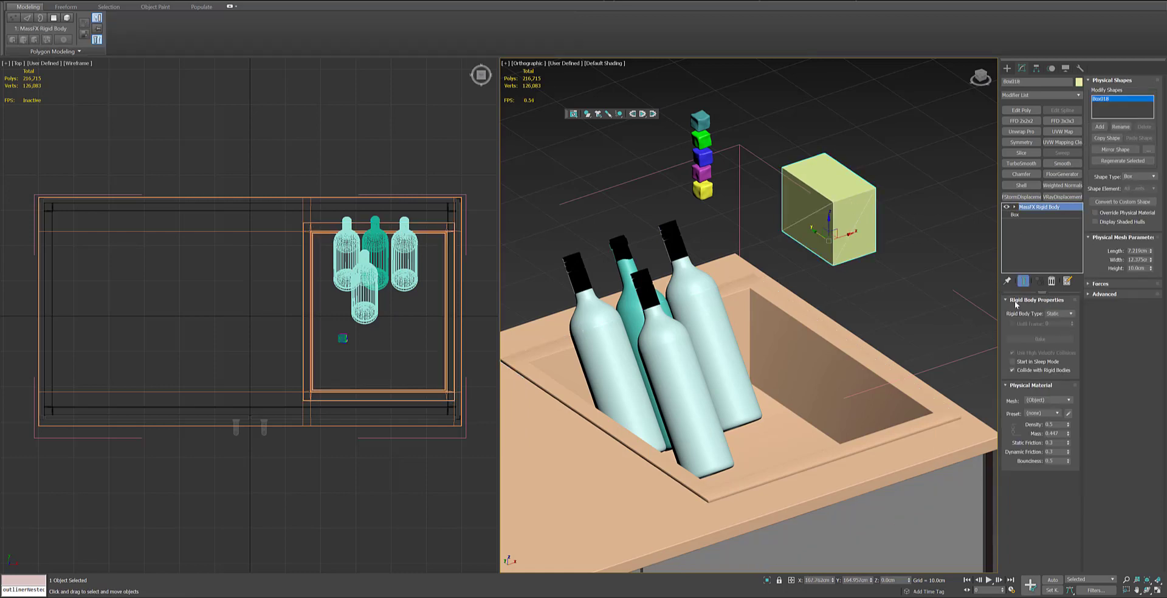
pyautogui.rightClick(1043, 210)
pyautogui.click(1055, 242)
# Step: Paste the MassFX Rigid Body modifier onto the sink and delete the box's physical shape from it, keeping the sink's own mesh shape
pyautogui.click(753, 284)
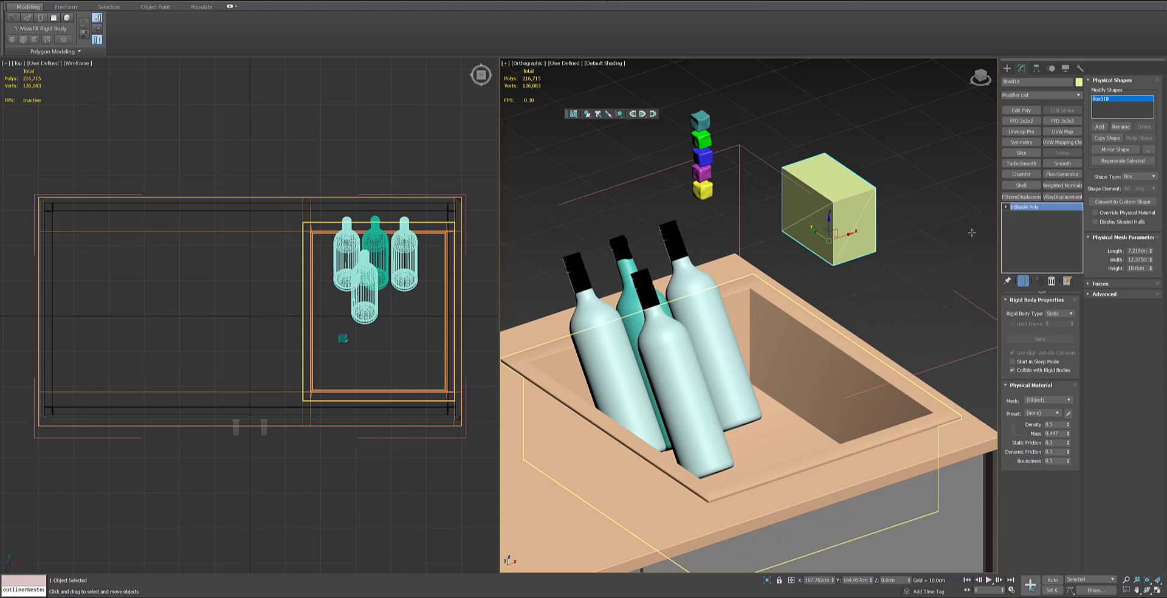
pyautogui.rightClick(1022, 208)
pyautogui.click(1034, 212)
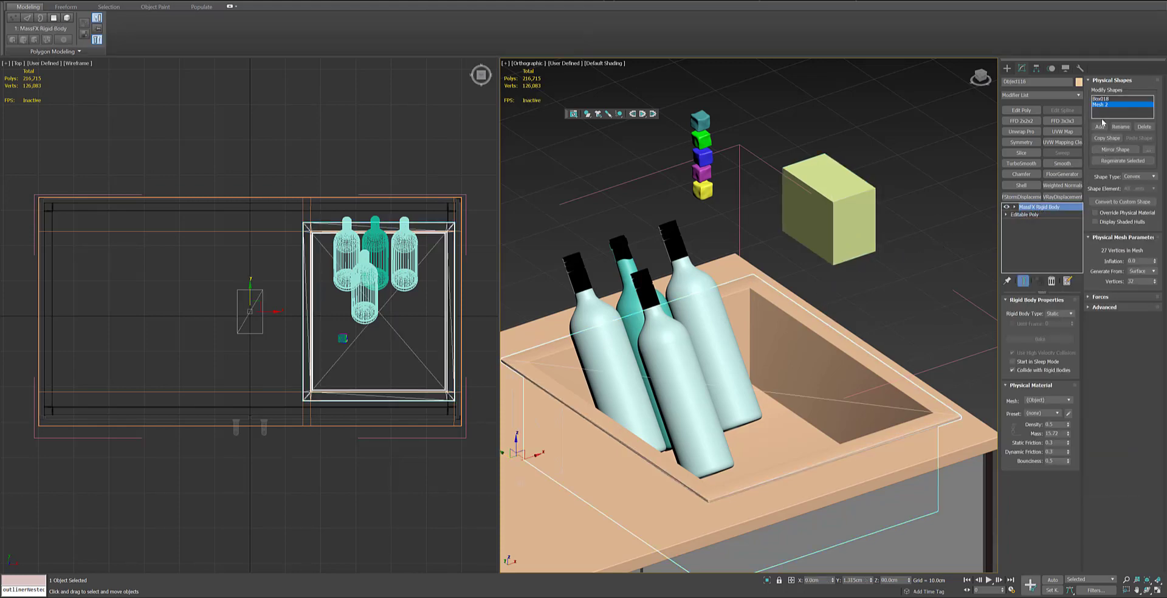
pyautogui.click(1100, 98)
pyautogui.click(1144, 126)
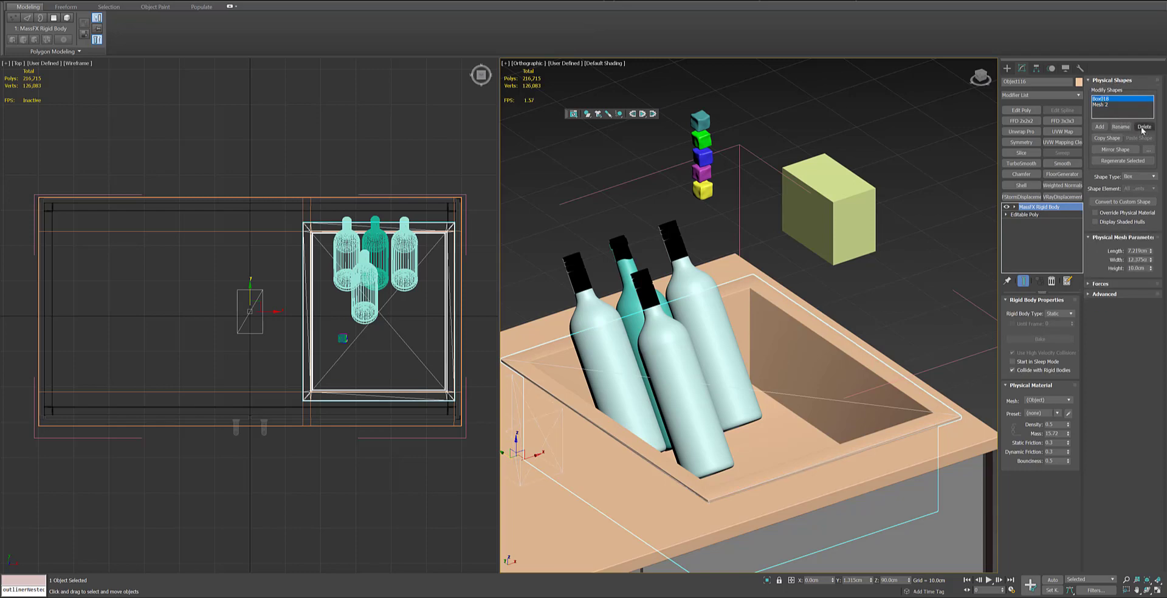
# Step: Select all four bottles and paste the copied MassFX Rigid Body modifier onto them
pyautogui.click(599, 290)
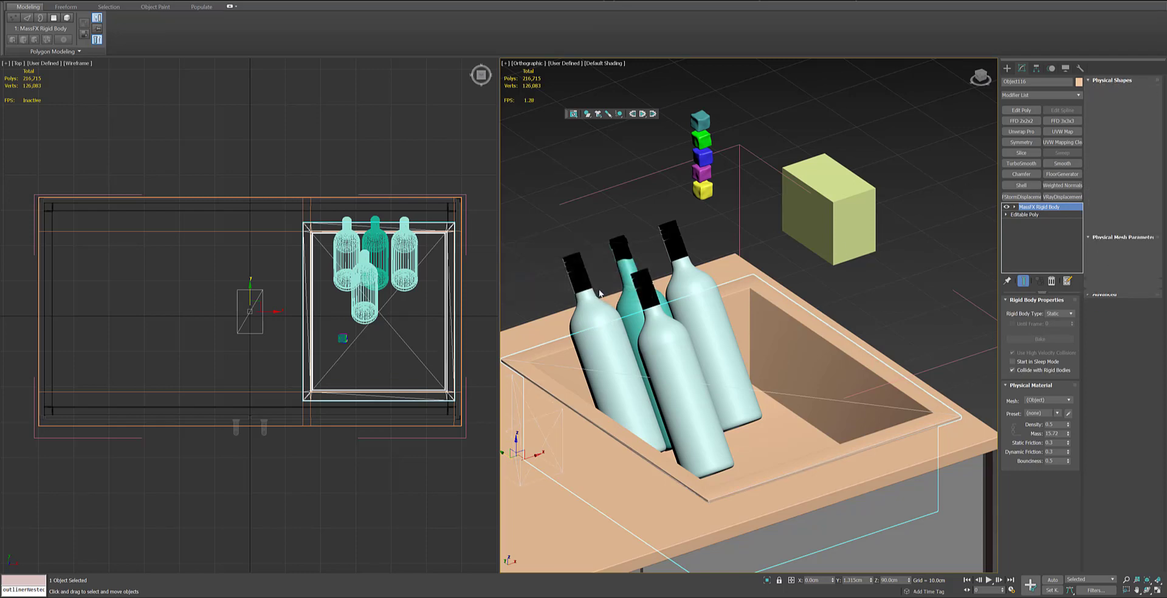
pyautogui.click(693, 292)
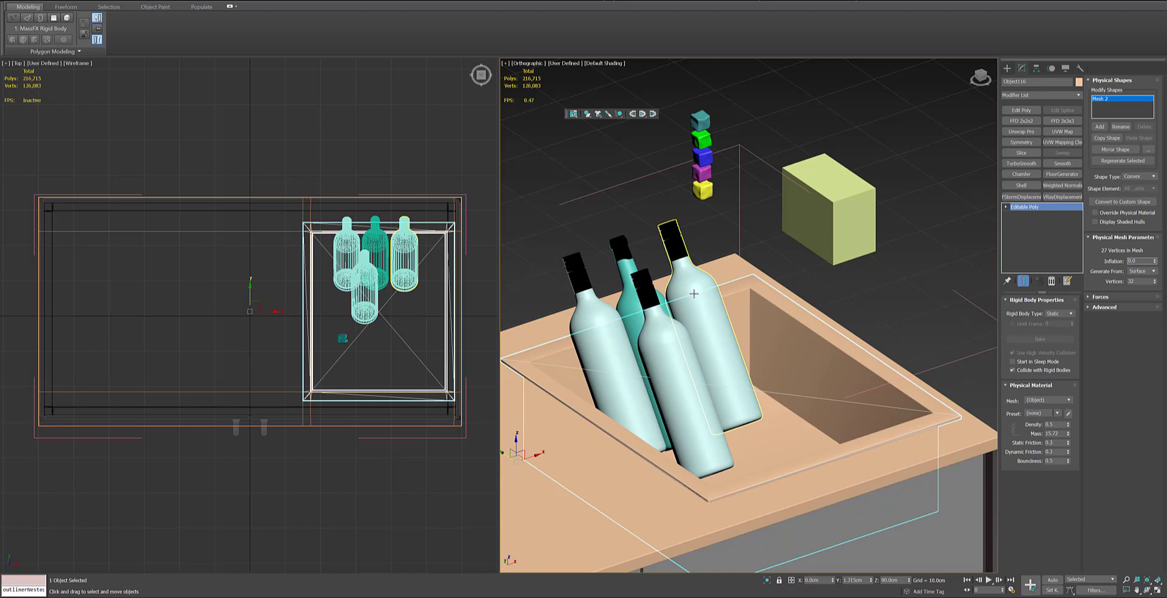
pyautogui.keyDown('ctrl'); pyautogui.click(646, 294); pyautogui.keyUp('ctrl')
pyautogui.keyDown('ctrl'); pyautogui.click(623, 255); pyautogui.keyUp('ctrl')
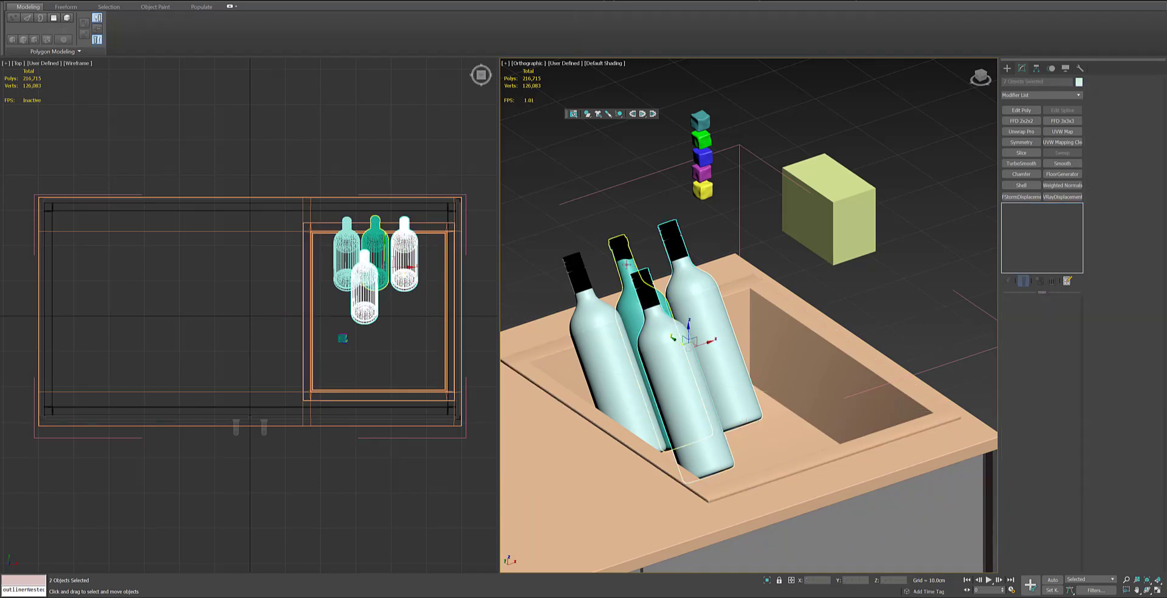
pyautogui.keyDown('ctrl'); pyautogui.click(587, 292); pyautogui.keyUp('ctrl')
pyautogui.rightClick(1014, 219)
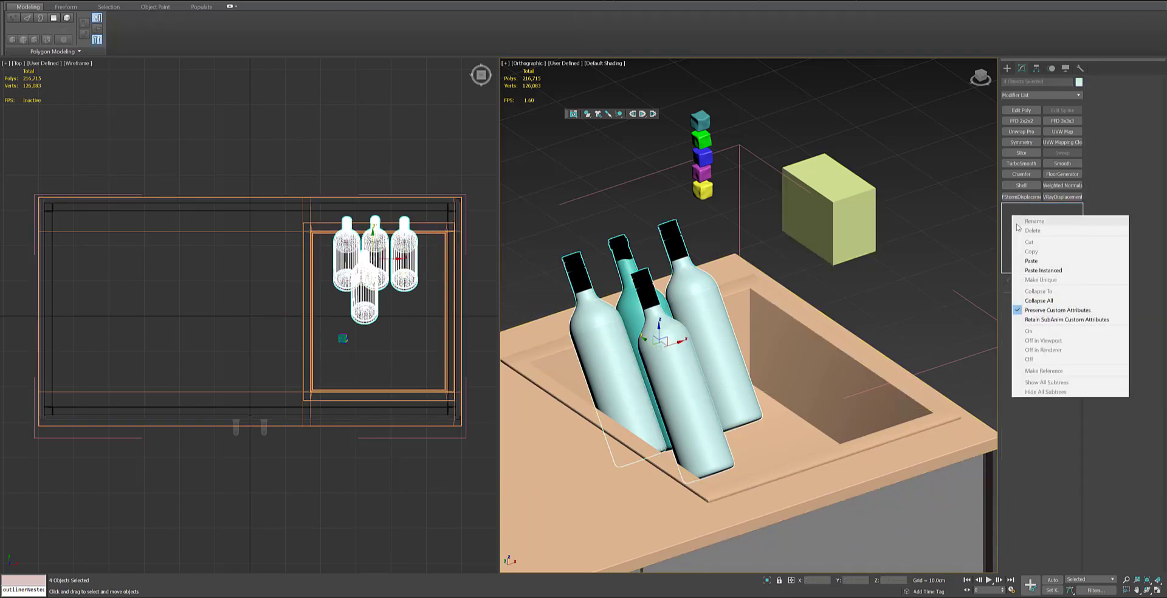
pyautogui.click(1028, 261)
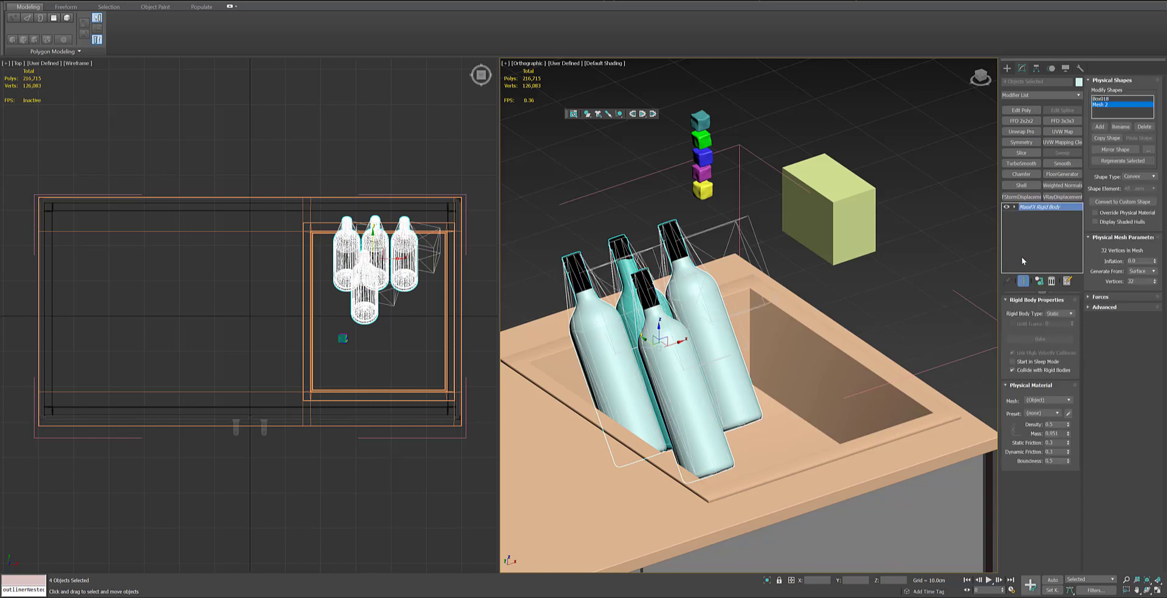
# Step: Set the physical shape type of the four bottles' mesh shapes to Original
pyautogui.click(1141, 177)
pyautogui.click(1132, 202)
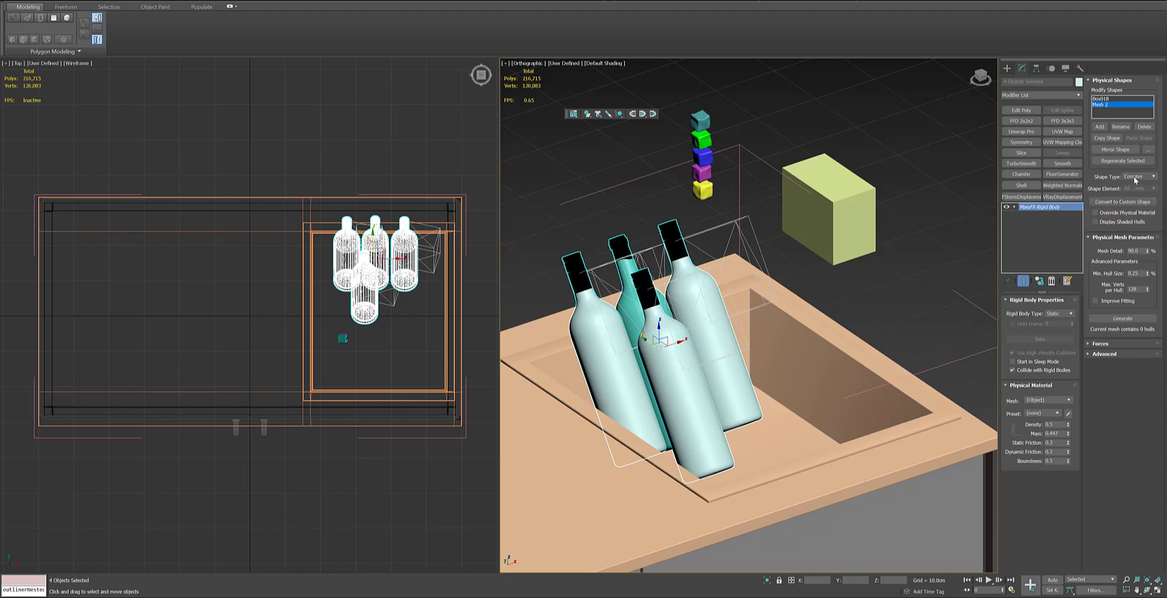
pyautogui.click(1135, 177)
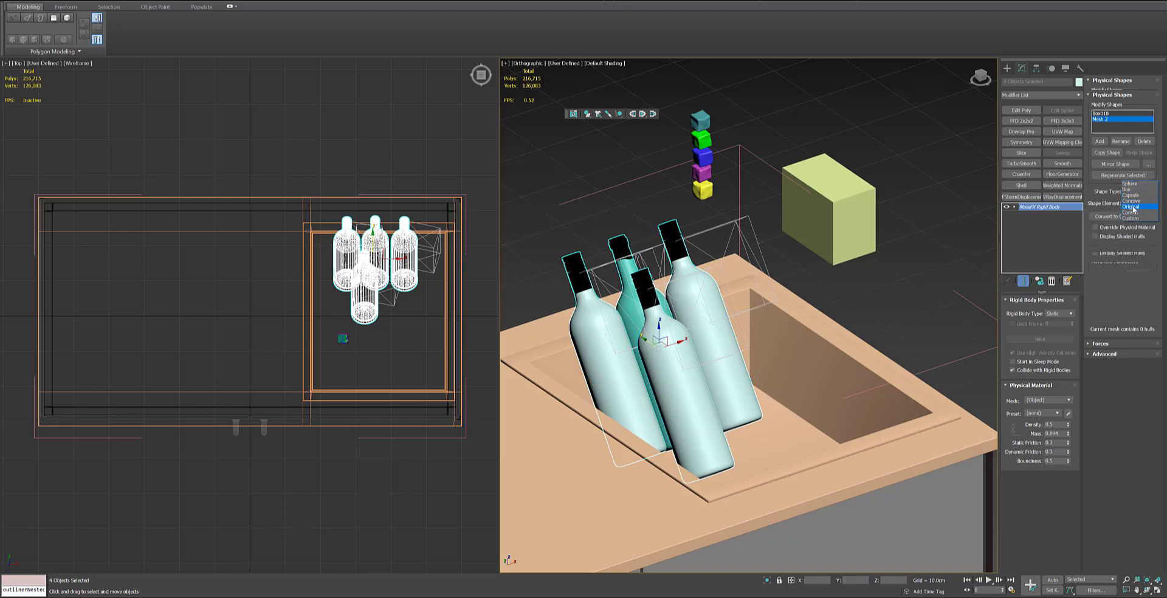
pyautogui.click(1132, 207)
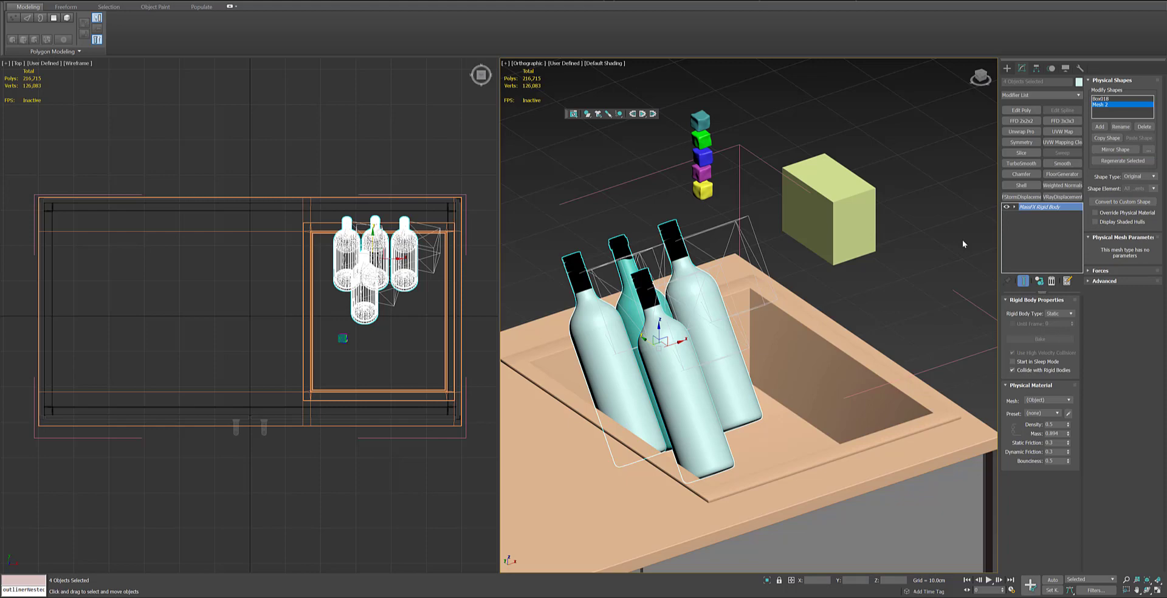
# Step: Set the sink's physical shape type to Original
pyautogui.click(877, 282)
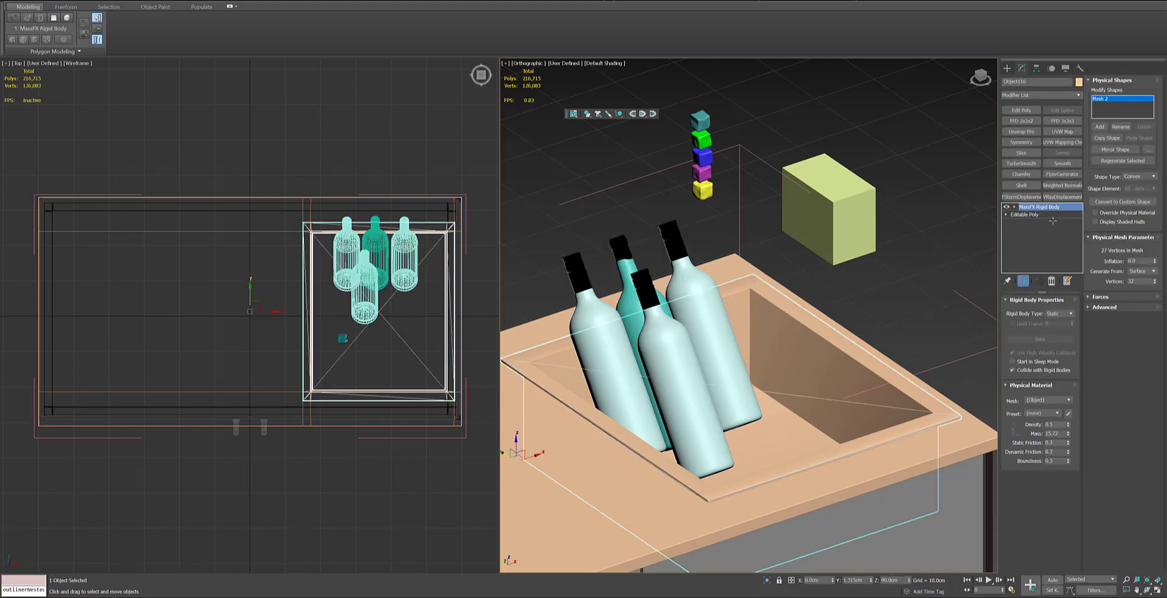
pyautogui.click(1136, 177)
pyautogui.click(1134, 207)
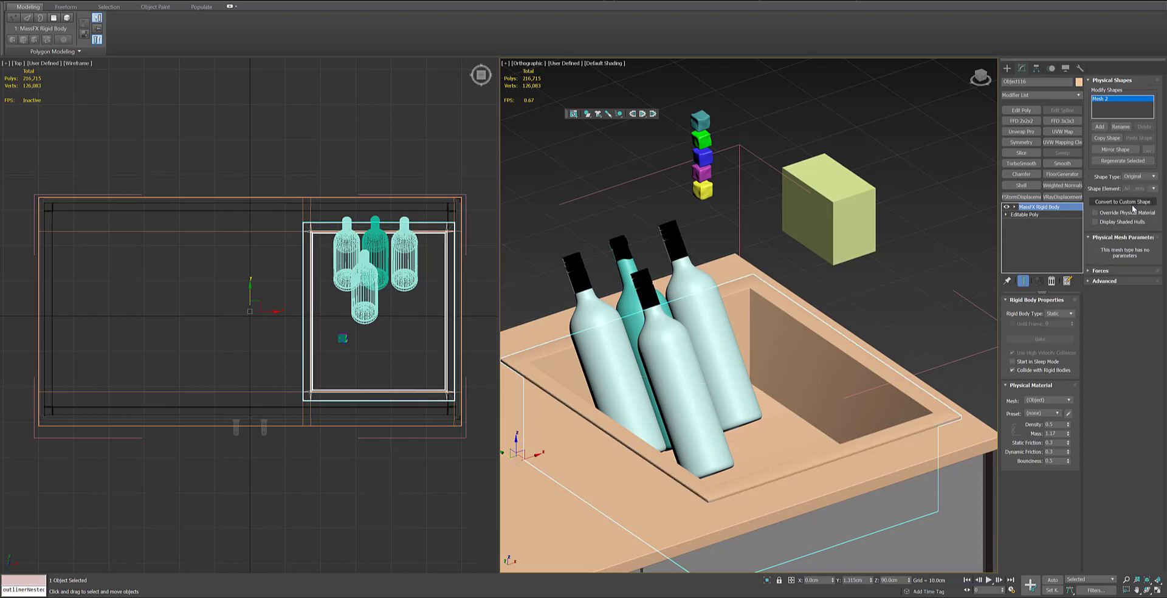
# Step: Delete the box's physical shape from the rigid body of all four bottles, keeping only their mesh shapes
pyautogui.click(694, 275)
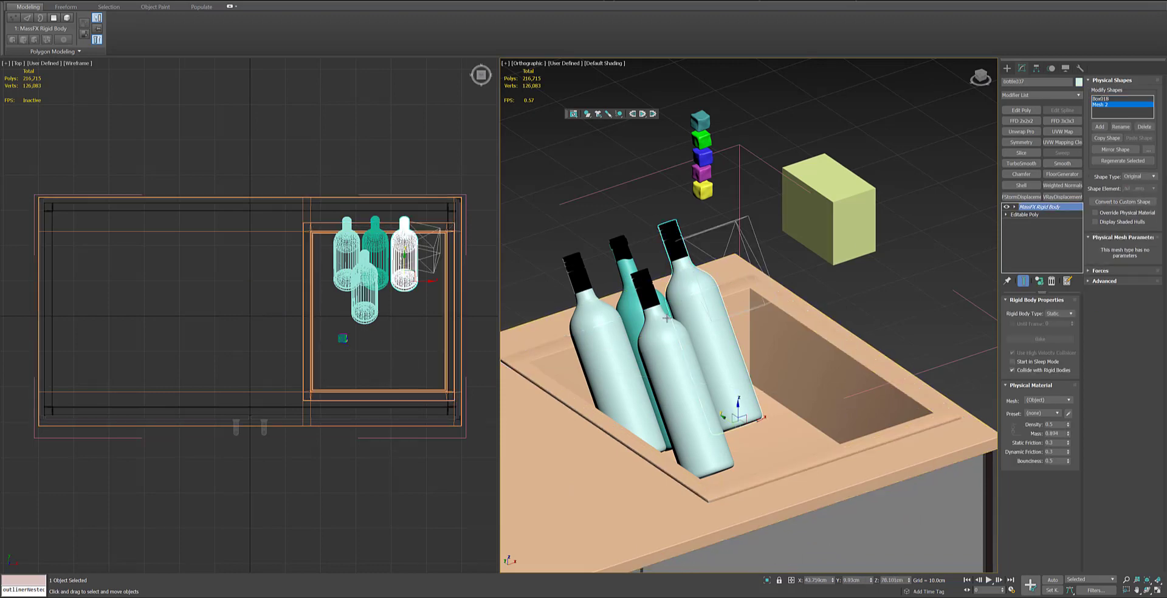
pyautogui.keyDown('ctrl'); pyautogui.click(636, 283); pyautogui.keyUp('ctrl')
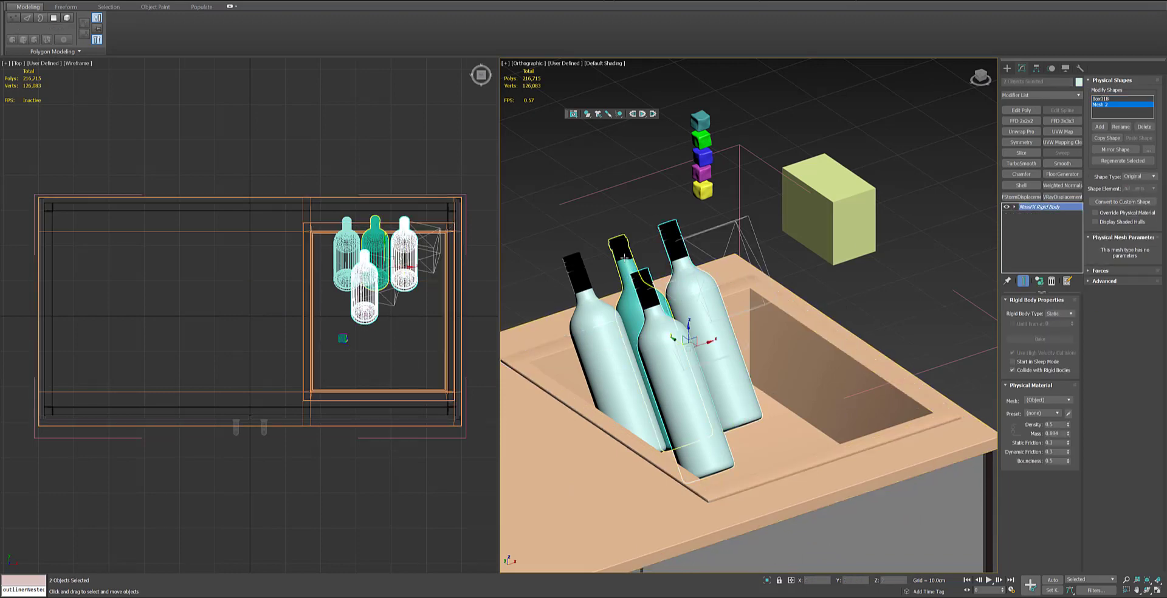
pyautogui.keyDown('ctrl'); pyautogui.click(580, 272); pyautogui.keyUp('ctrl')
pyautogui.keyDown('ctrl'); pyautogui.click(596, 340); pyautogui.keyUp('ctrl')
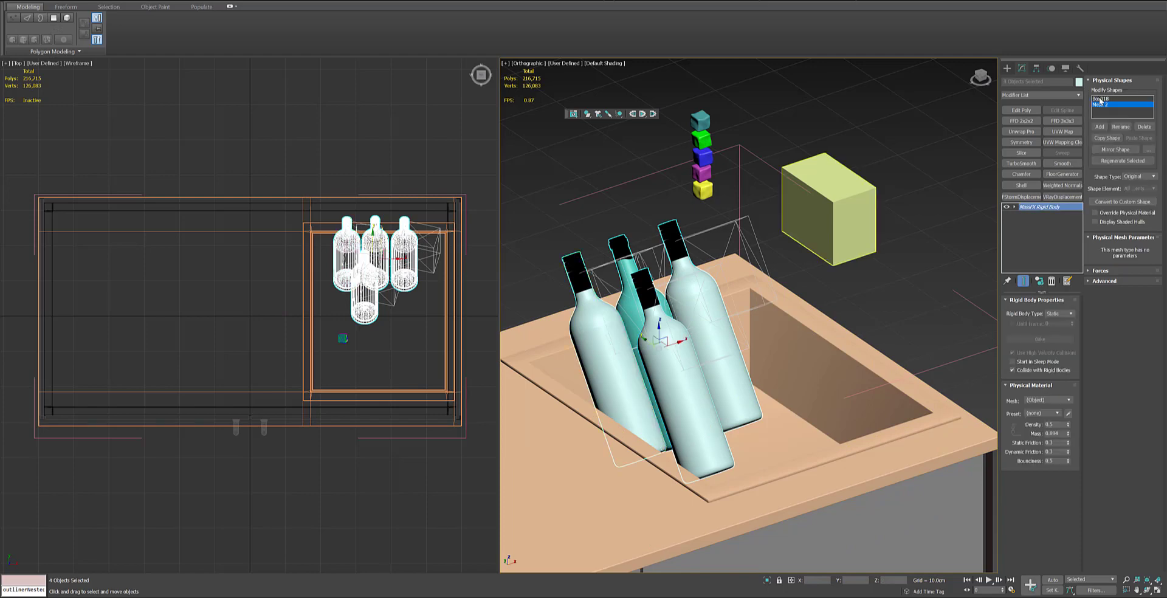
pyautogui.click(1102, 99)
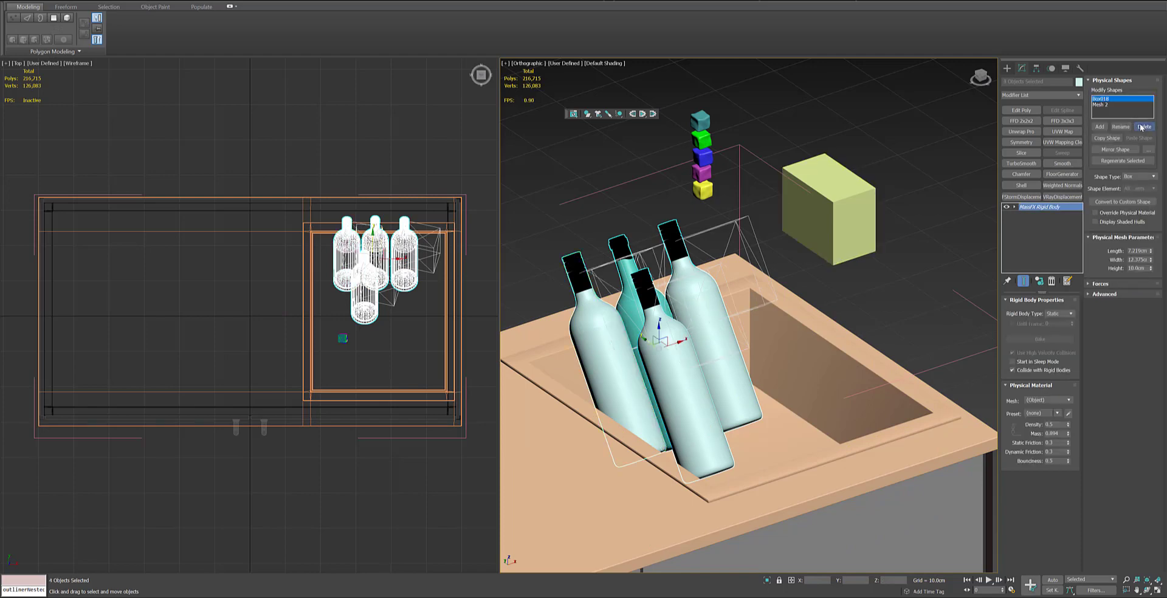
pyautogui.click(1143, 126)
pyautogui.click(594, 287)
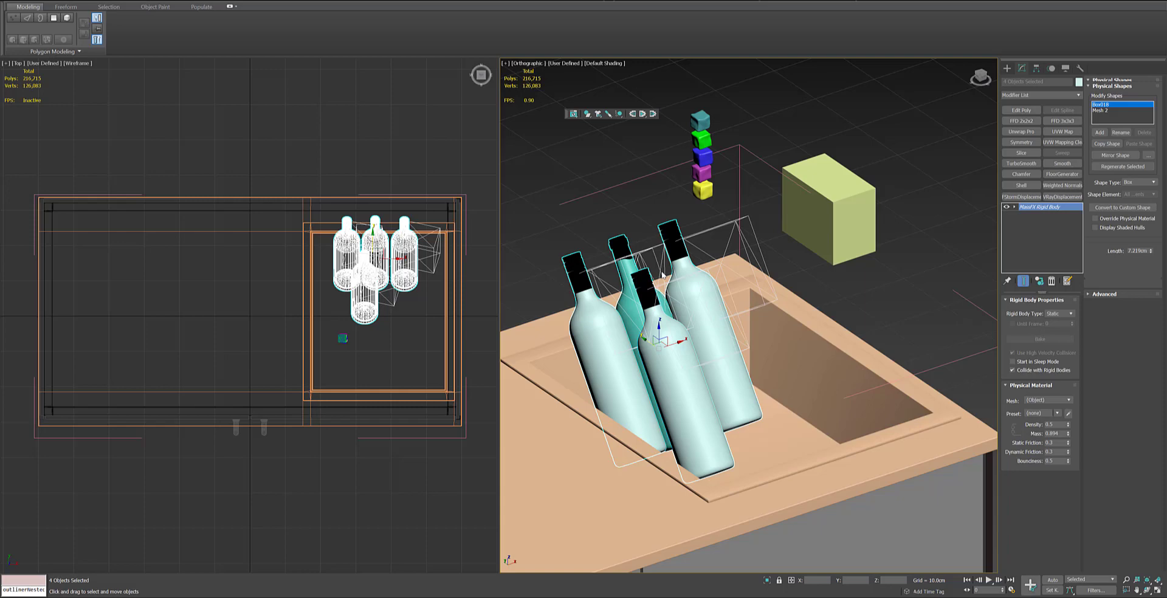
# Step: Open the MassFX Tools, look over the scene's ground, gravity and rigid body settings, and close them again
pyautogui.moveTo(698, 269); pyautogui.dragTo(703, 251, button='middle')
pyautogui.scroll(-2, 705, 252)
pyautogui.moveTo(707, 167); pyautogui.dragTo(711, 203, button='middle')
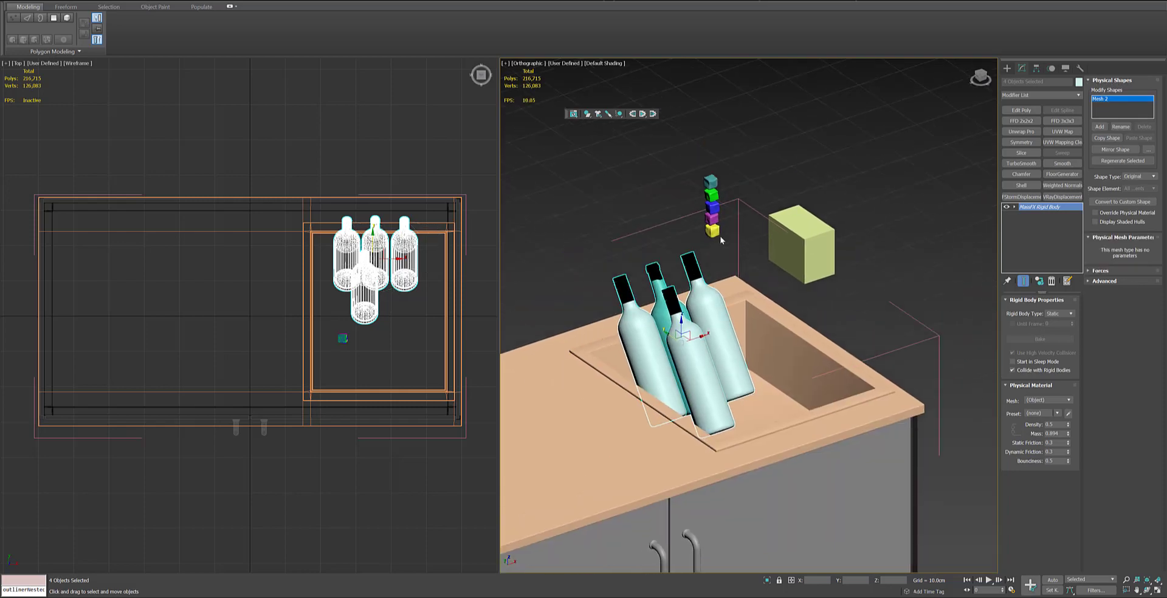
pyautogui.scroll(2, 712, 202)
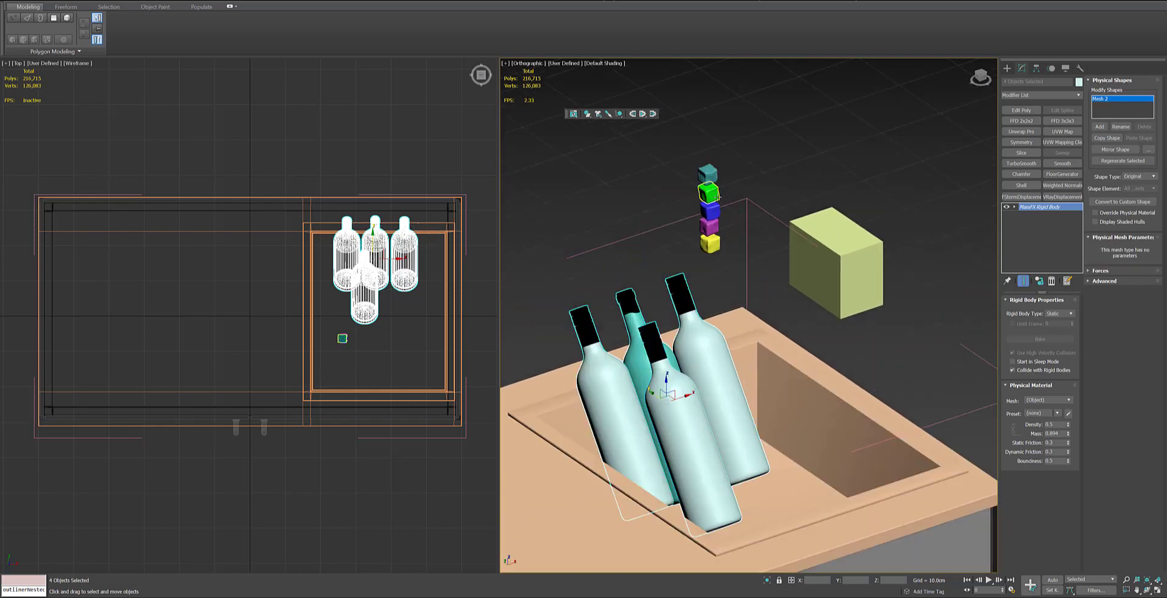
pyautogui.click(573, 115)
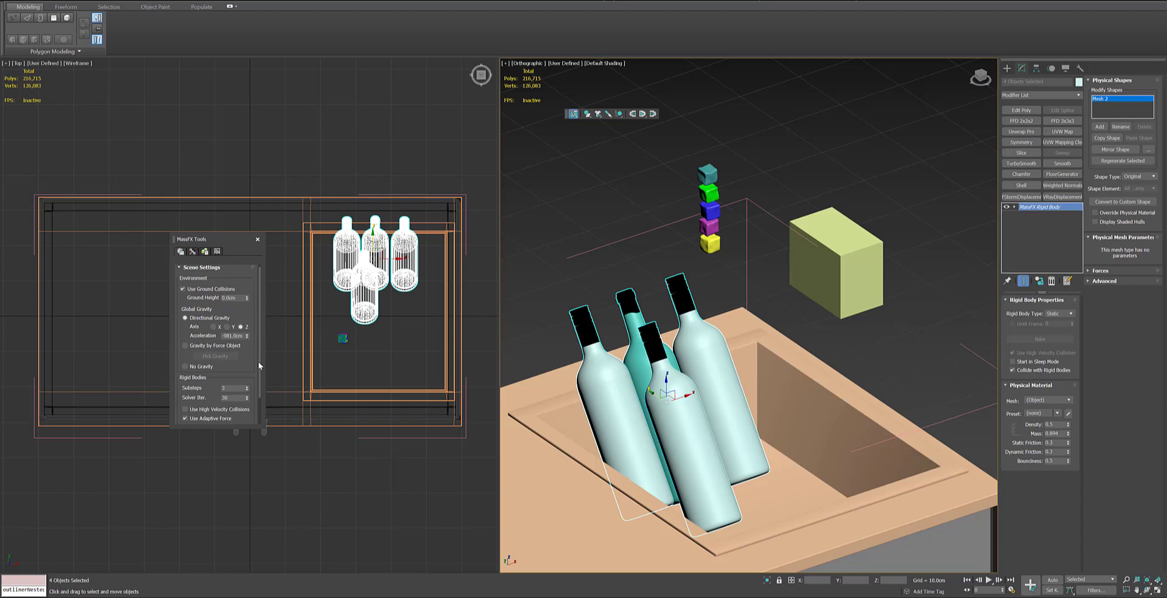
pyautogui.moveTo(261, 363); pyautogui.dragTo(256, 265)
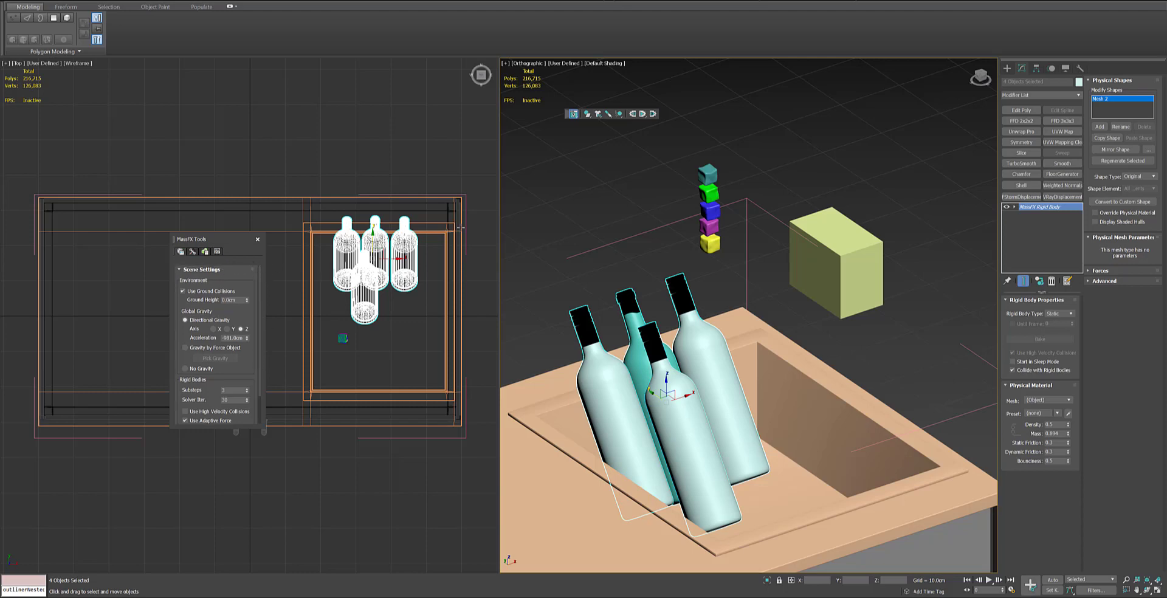
pyautogui.click(574, 115)
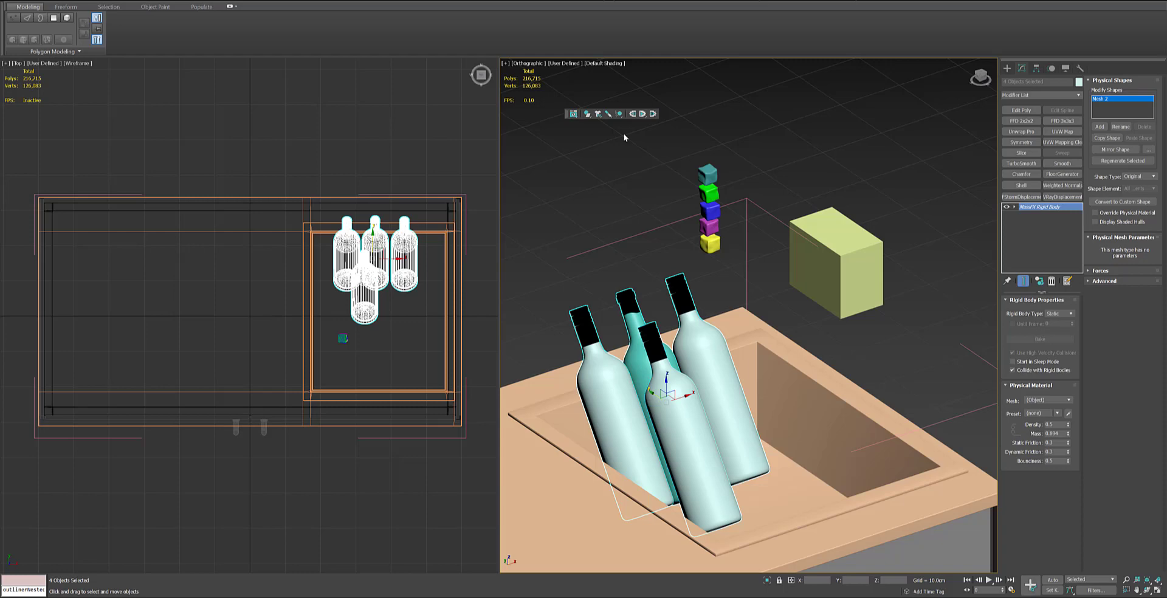
# Step: Delete the box beside the stack of cubes
pyautogui.moveTo(745, 217); pyautogui.dragTo(749, 156, button='middle')
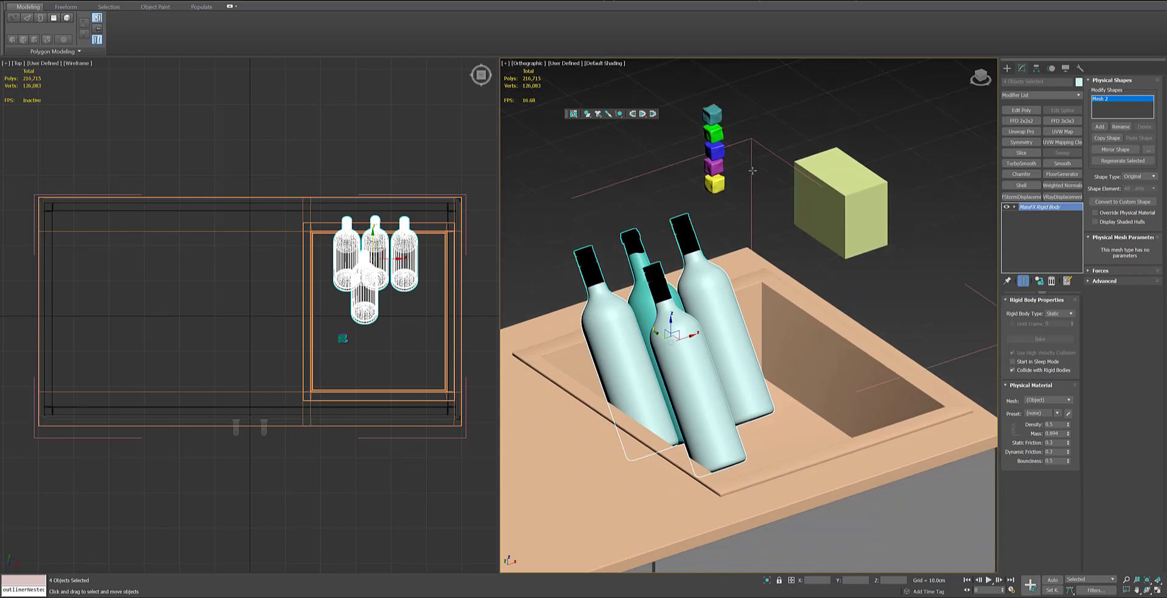
pyautogui.click(805, 221)
pyautogui.press('Delete')
# Step: Select the sink, the four bottles and all five cubes together and isolate them
pyautogui.click(747, 297)
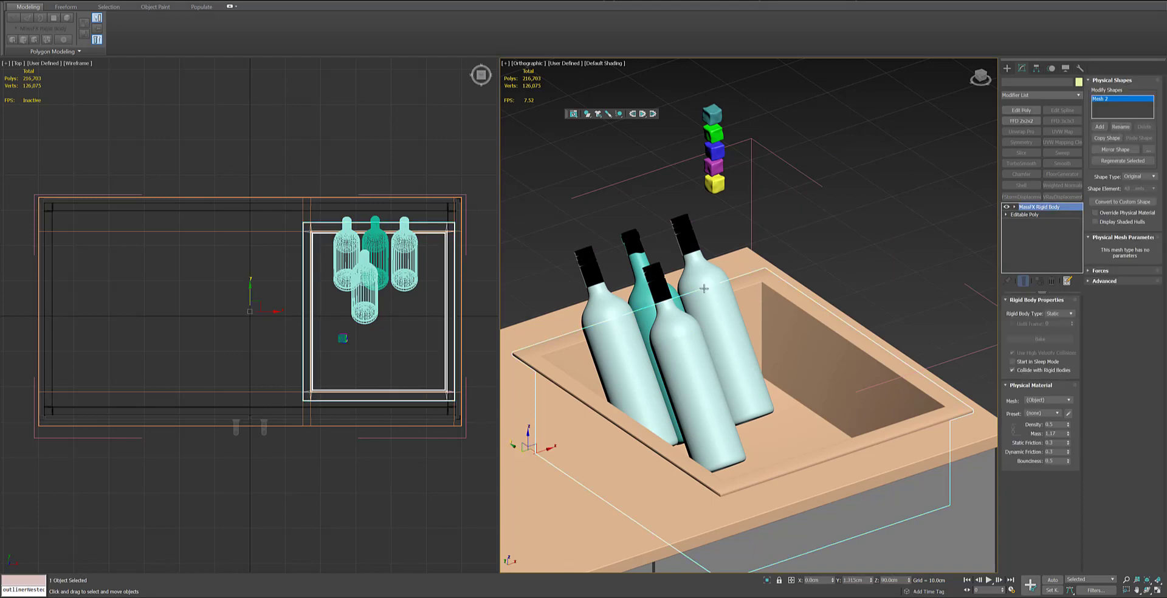
pyautogui.keyDown('ctrl'); pyautogui.click(705, 290); pyautogui.keyUp('ctrl')
pyautogui.keyDown('ctrl'); pyautogui.click(670, 321); pyautogui.keyUp('ctrl')
pyautogui.keyDown('ctrl'); pyautogui.click(639, 265); pyautogui.keyUp('ctrl')
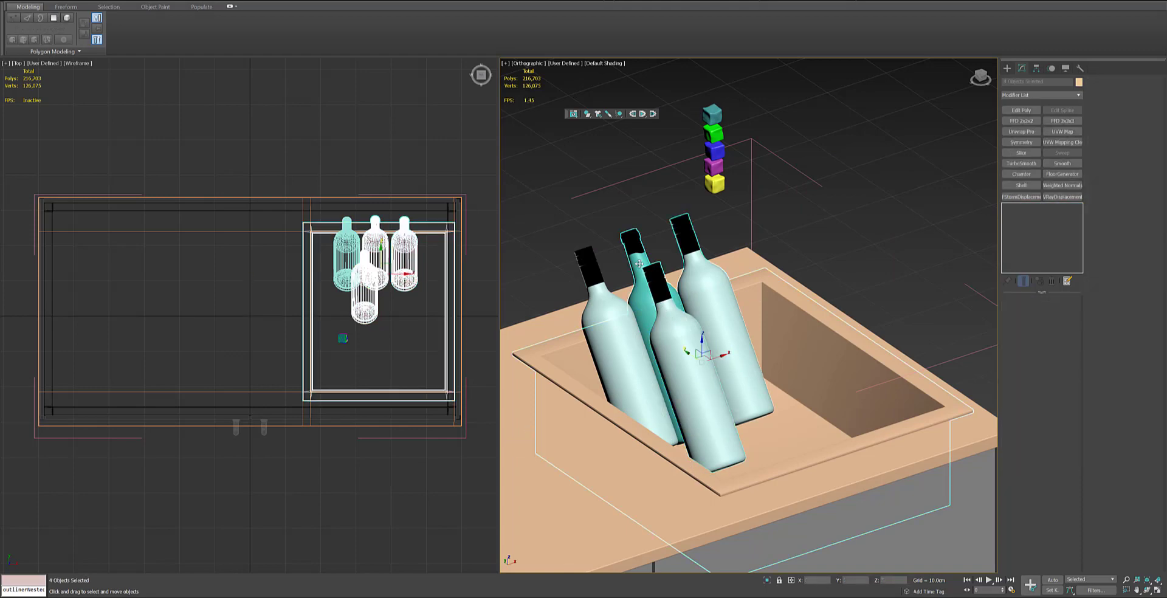
pyautogui.keyDown('ctrl'); pyautogui.click(589, 283); pyautogui.keyUp('ctrl')
pyautogui.keyDown('ctrl'); pyautogui.moveTo(738, 92); pyautogui.dragTo(694, 203); pyautogui.keyUp('ctrl')
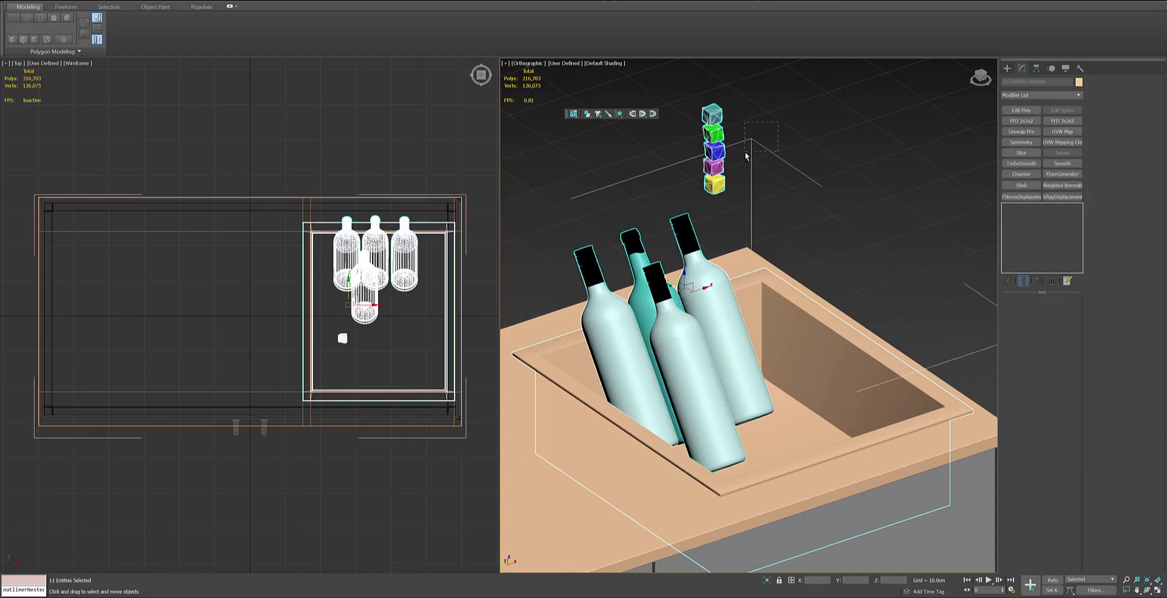
pyautogui.keyDown('alt'); pyautogui.moveTo(745, 152); pyautogui.dragTo(745, 156); pyautogui.keyUp('alt')
pyautogui.hotkey('alt', 'q')
# Step: Select the five stacked cubes and, in a top view, move the stack to the sink's corner below the bottles
pyautogui.keyDown('alt'); pyautogui.moveTo(771, 229); pyautogui.dragTo(776, 138, button='middle'); pyautogui.keyUp('alt')
pyautogui.click(752, 191)
pyautogui.press('z')
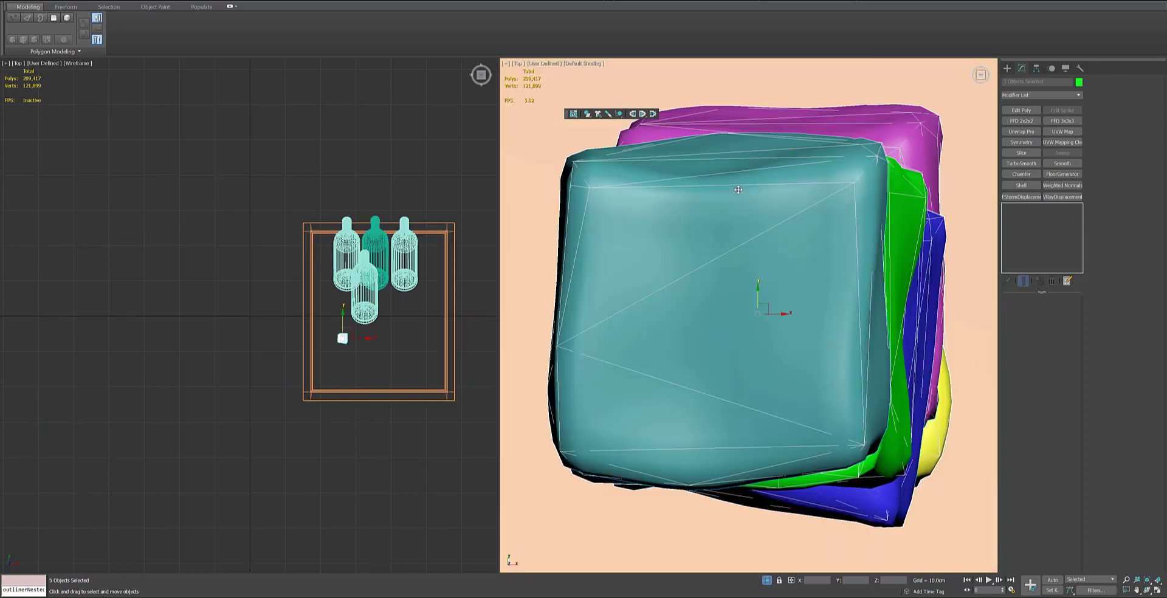
pyautogui.press('t')
pyautogui.scroll(-3, 762, 192)
pyautogui.moveTo(762, 193); pyautogui.dragTo(728, 245, button='middle')
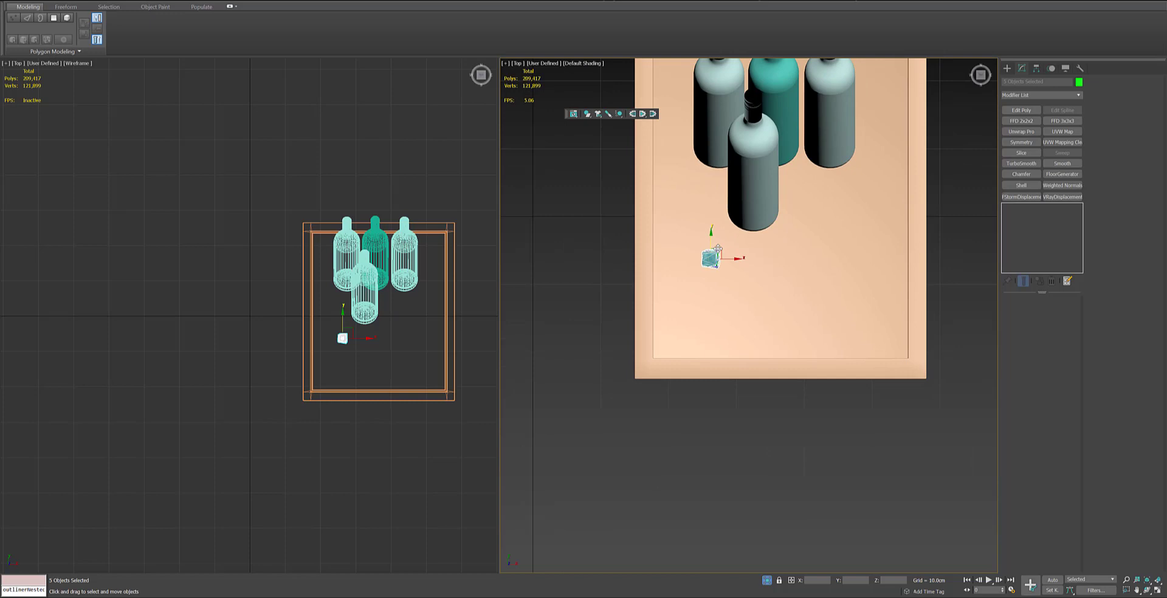
pyautogui.moveTo(719, 247)
pyautogui.mouseDown()
pyautogui.moveTo(681, 300)
pyautogui.moveTo(712, 311)
pyautogui.mouseUp()
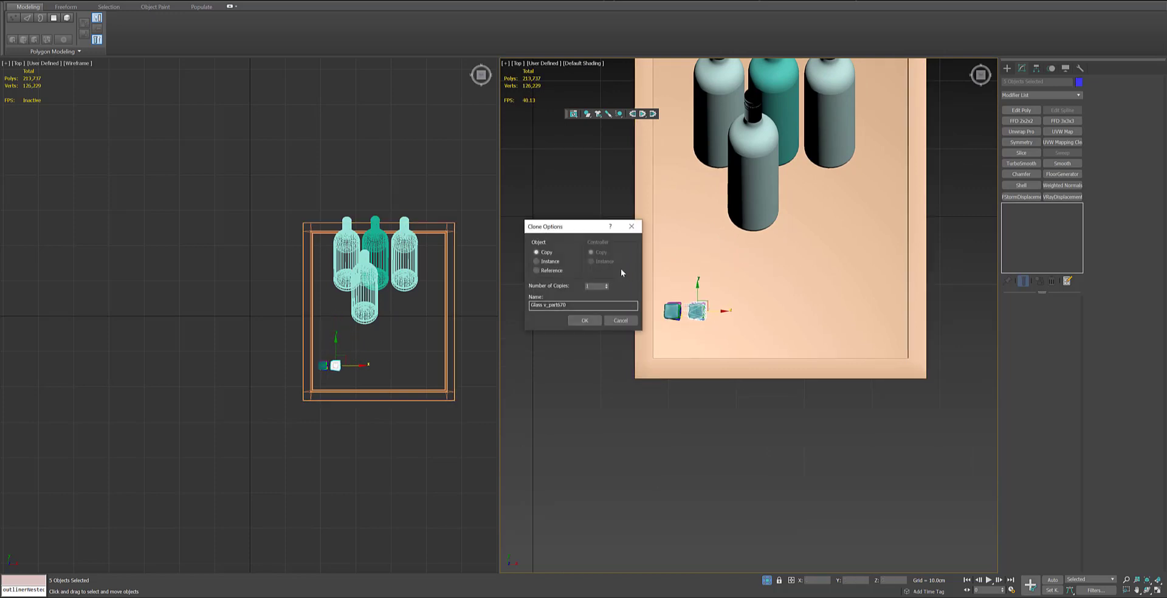
# Step: Clone the stack of cubes along the sink's width into a row of ten stacks, deleting the extra one over the rim
pyautogui.click(584, 320)
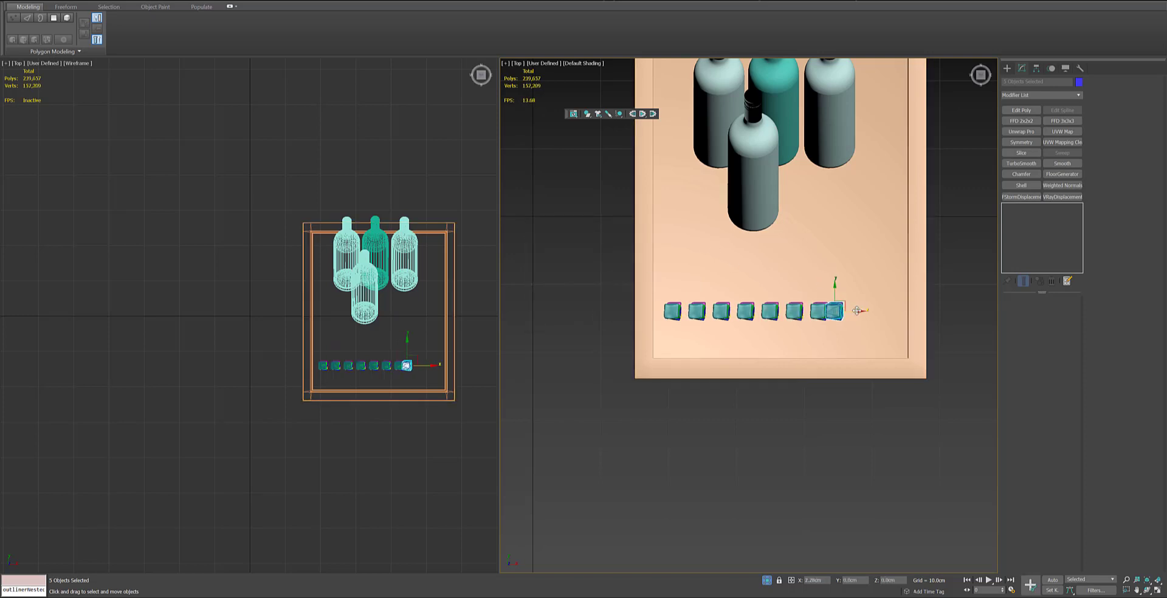
pyautogui.keyDown('shift'); pyautogui.moveTo(856, 311); pyautogui.dragTo(864, 311); pyautogui.keyUp('shift')
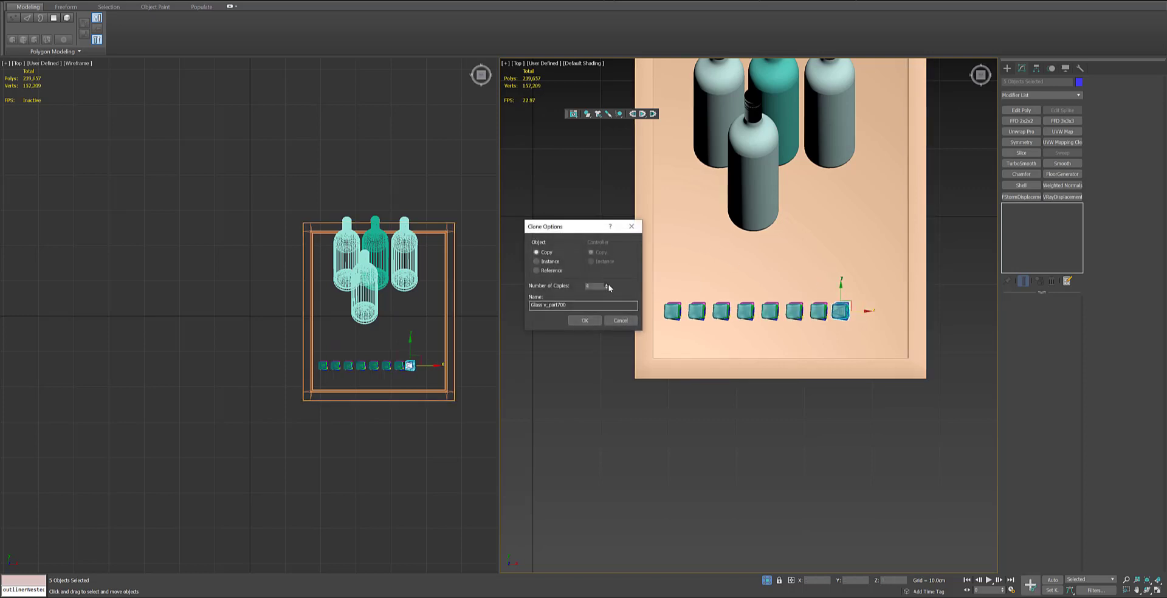
pyautogui.click(606, 284)
pyautogui.click(606, 285)
pyautogui.click(585, 320)
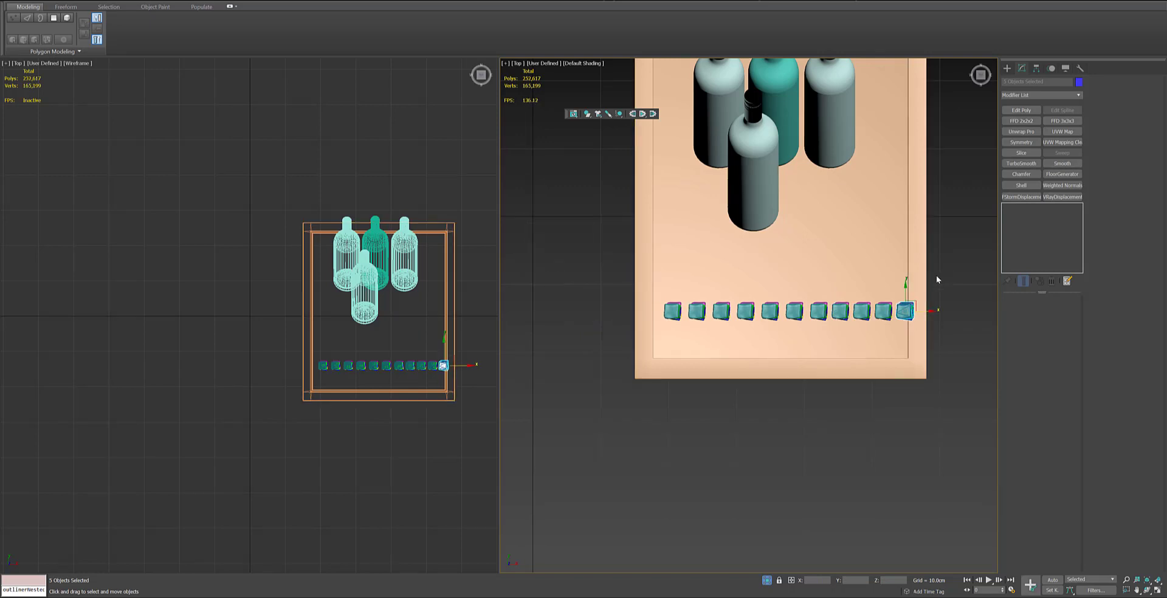
pyautogui.press('Delete')
# Step: Clone the row of stacks across the sink's depth to make twelve rows, deleting the two extra rows over the rim behind the bottles
pyautogui.scroll(1, 807, 249)
pyautogui.press('f')
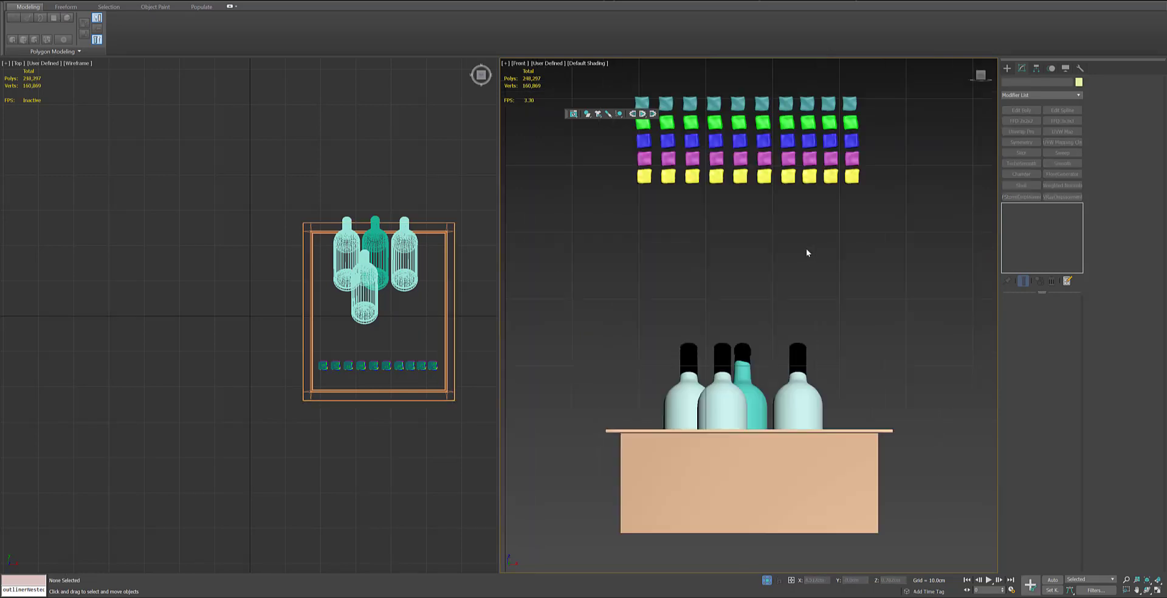
pyautogui.scroll(-4, 807, 253)
pyautogui.moveTo(845, 189)
pyautogui.mouseDown()
pyautogui.moveTo(757, 239)
pyautogui.moveTo(778, 284)
pyautogui.moveTo(779, 268)
pyautogui.mouseUp()
pyautogui.press('t')
pyautogui.press('z')
pyautogui.scroll(-5, 797, 268)
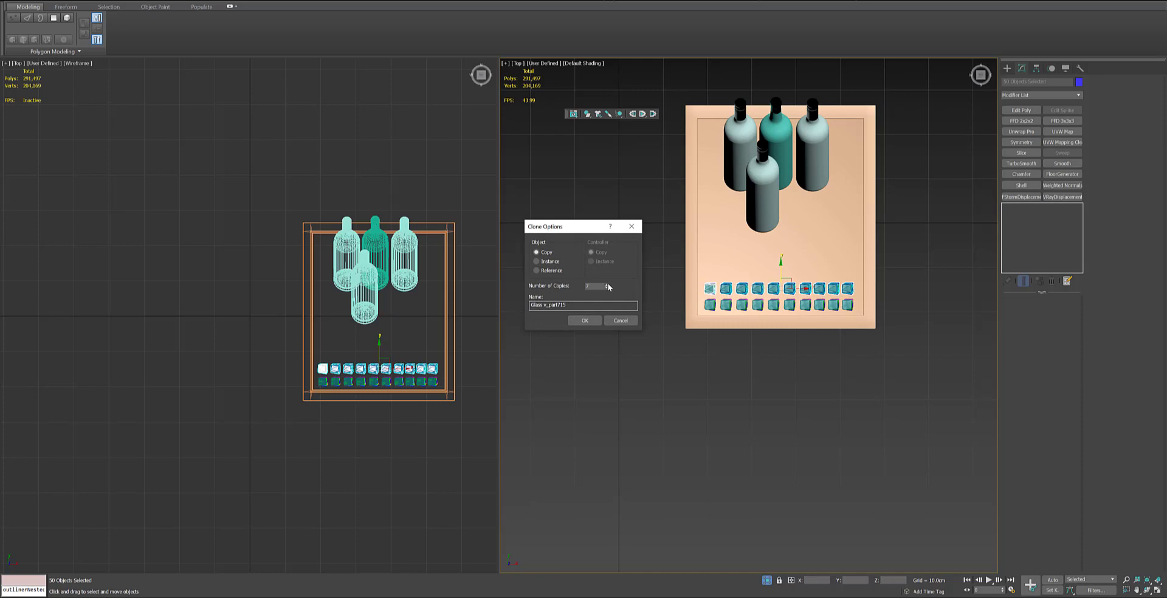
pyautogui.click(585, 320)
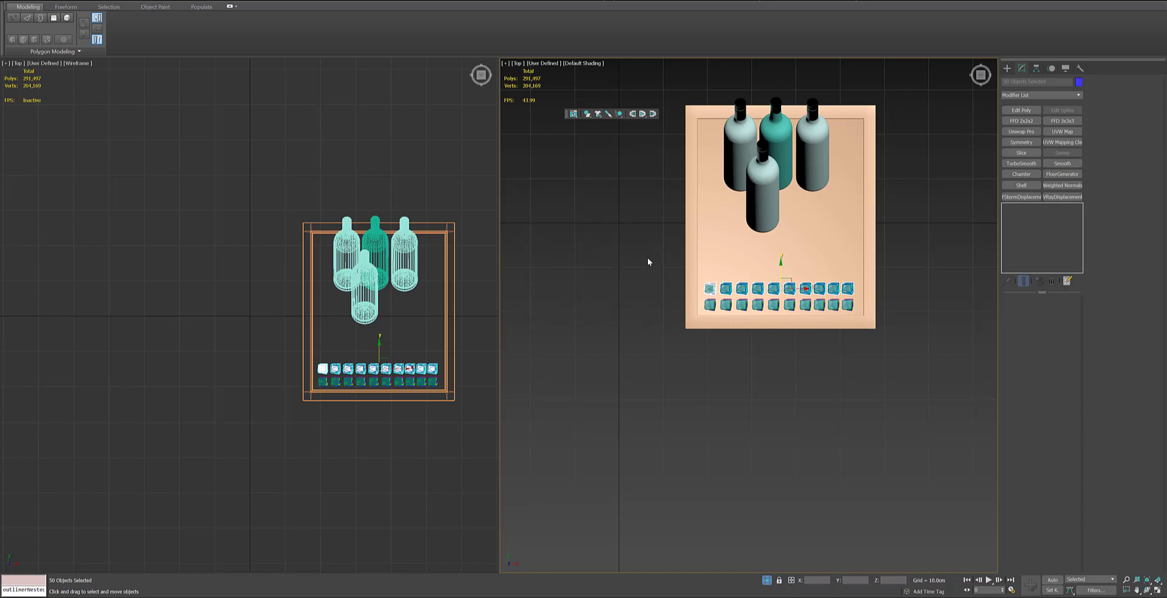
pyautogui.keyDown('shift'); pyautogui.moveTo(784, 157); pyautogui.dragTo(782, 140); pyautogui.keyUp('shift')
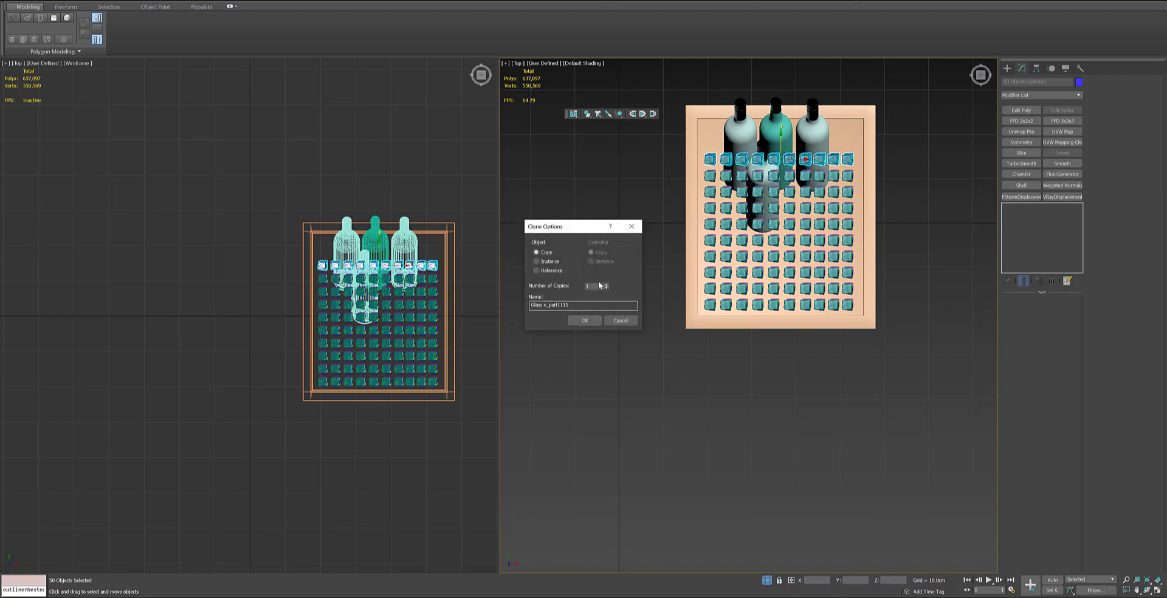
pyautogui.click(587, 321)
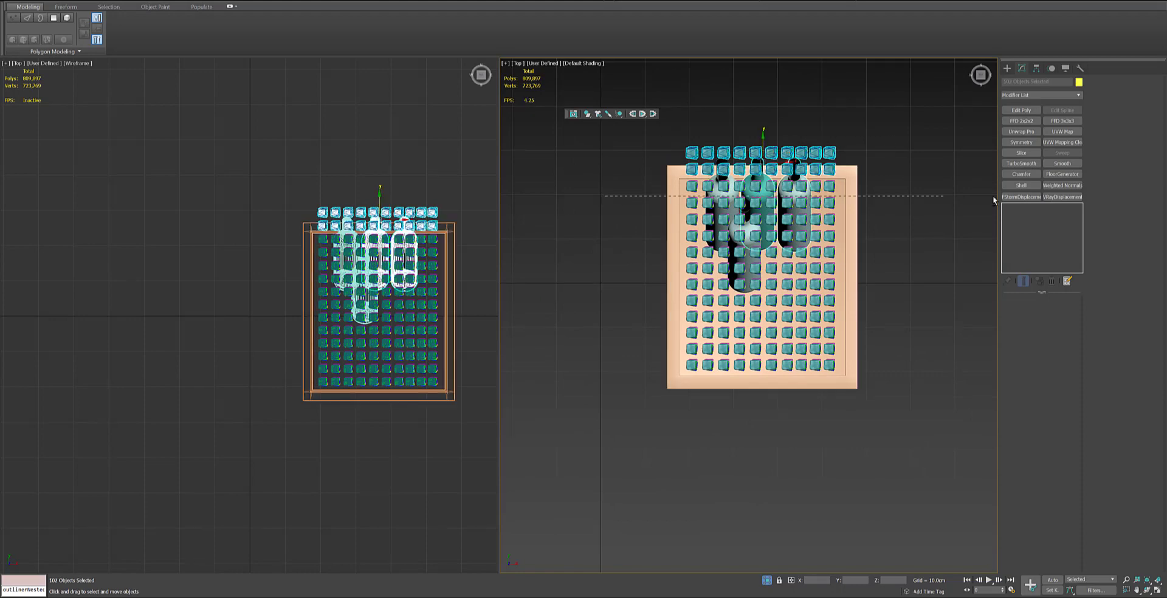
pyautogui.keyDown('alt'); pyautogui.click(796, 195); pyautogui.keyUp('alt')
pyautogui.press('Delete')
# Step: Clone the whole block of cubes upward to place a second block directly above it
pyautogui.moveTo(790, 195)
pyautogui.keyDown('alt'); pyautogui.mouseDown(button='middle')
pyautogui.moveTo(777, 185)
pyautogui.moveTo(802, 138)
pyautogui.moveTo(741, 382)
pyautogui.moveTo(711, 308)
pyautogui.mouseUp(button='middle'); pyautogui.keyUp('alt')
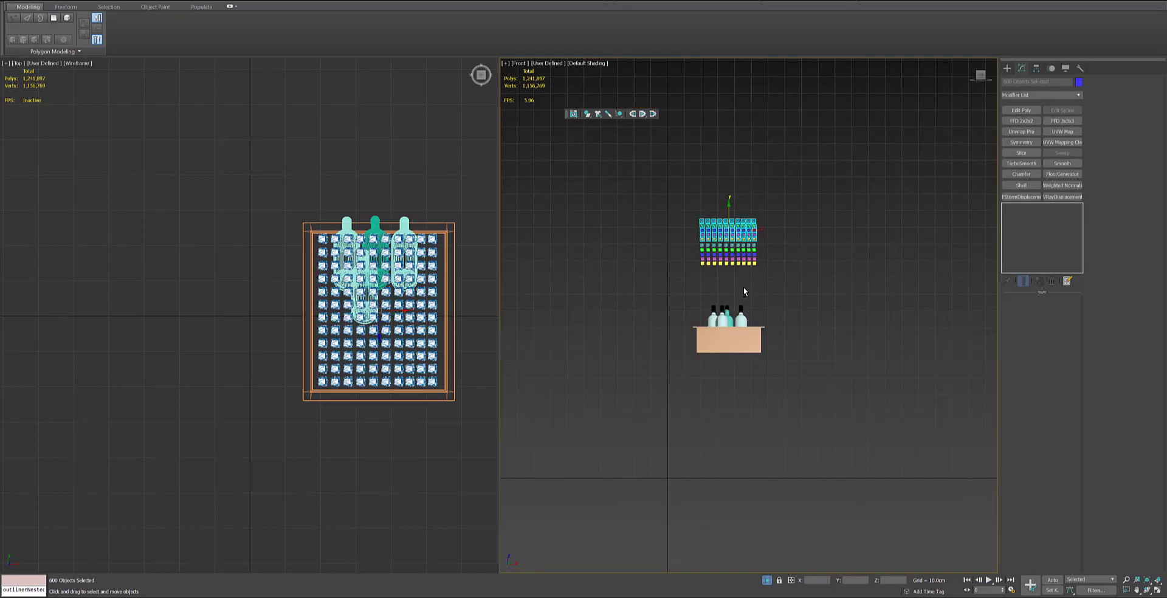
pyautogui.keyDown('alt'); pyautogui.moveTo(743, 287); pyautogui.dragTo(760, 300, button='middle'); pyautogui.keyUp('alt')
pyautogui.scroll(5, 749, 278)
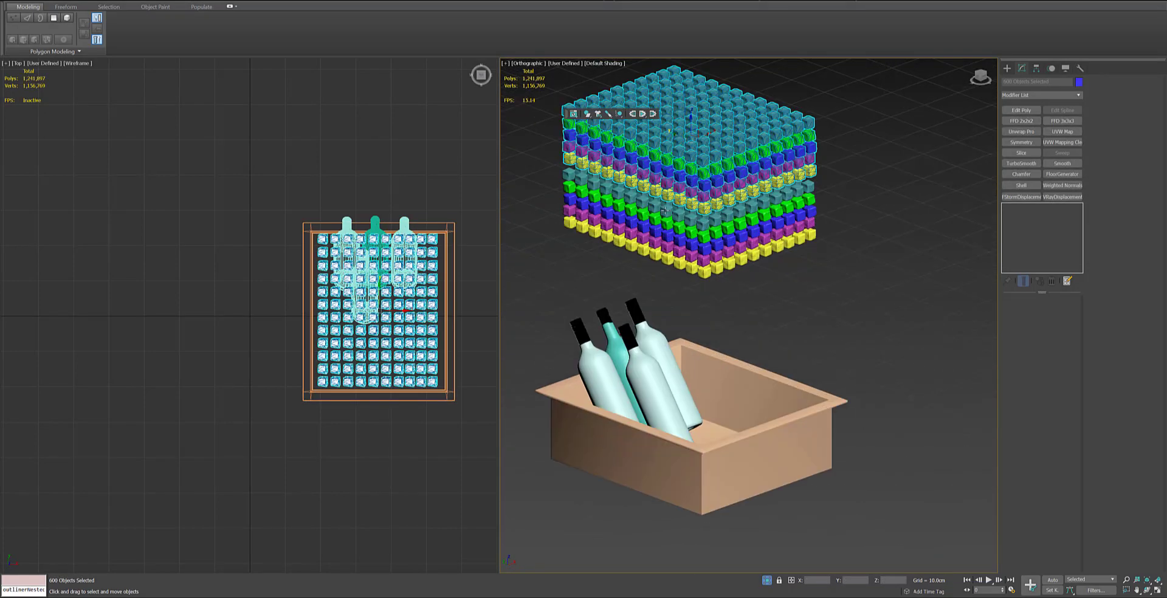
# Step: Run the MassFX simulation so the cubes drop into the sink, and display the time slider
pyautogui.click(642, 113)
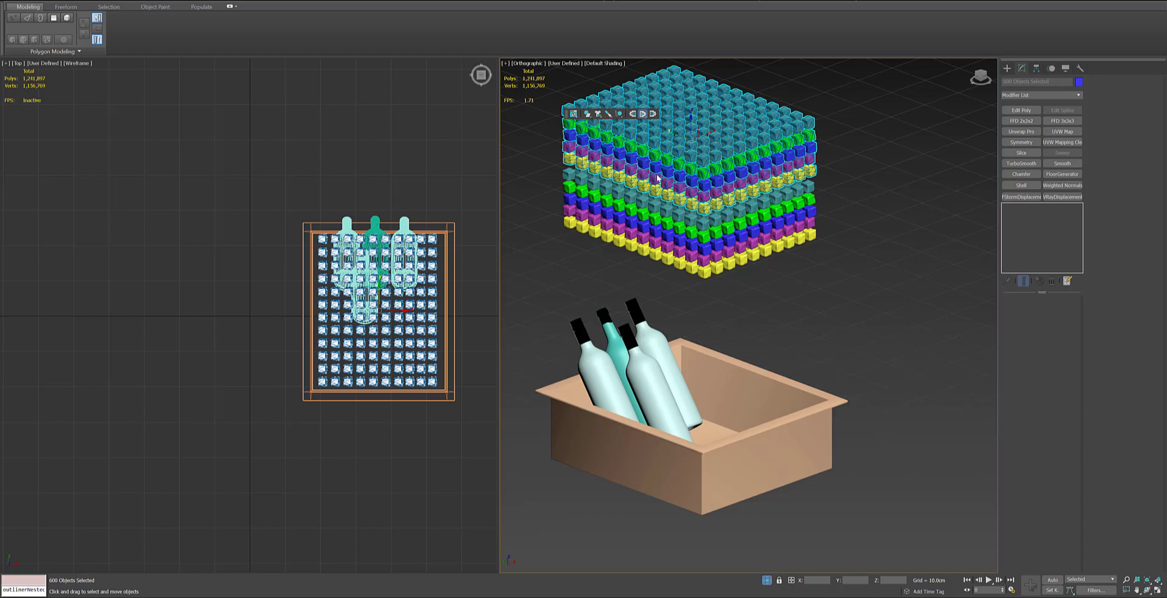
pyautogui.press('/')
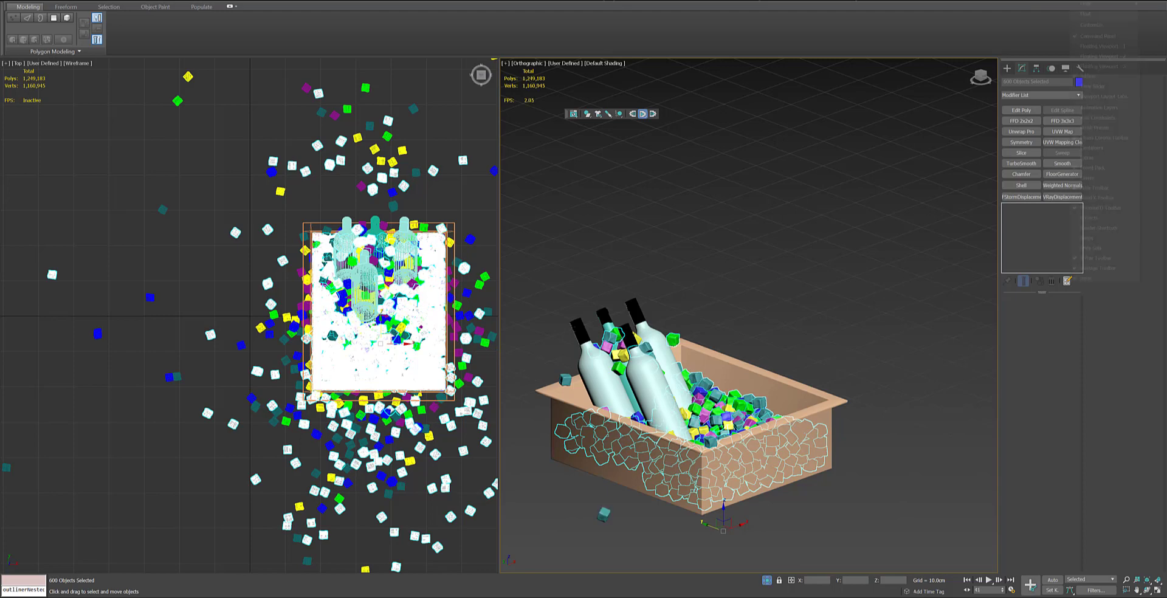
pyautogui.rightClick(1074, 3)
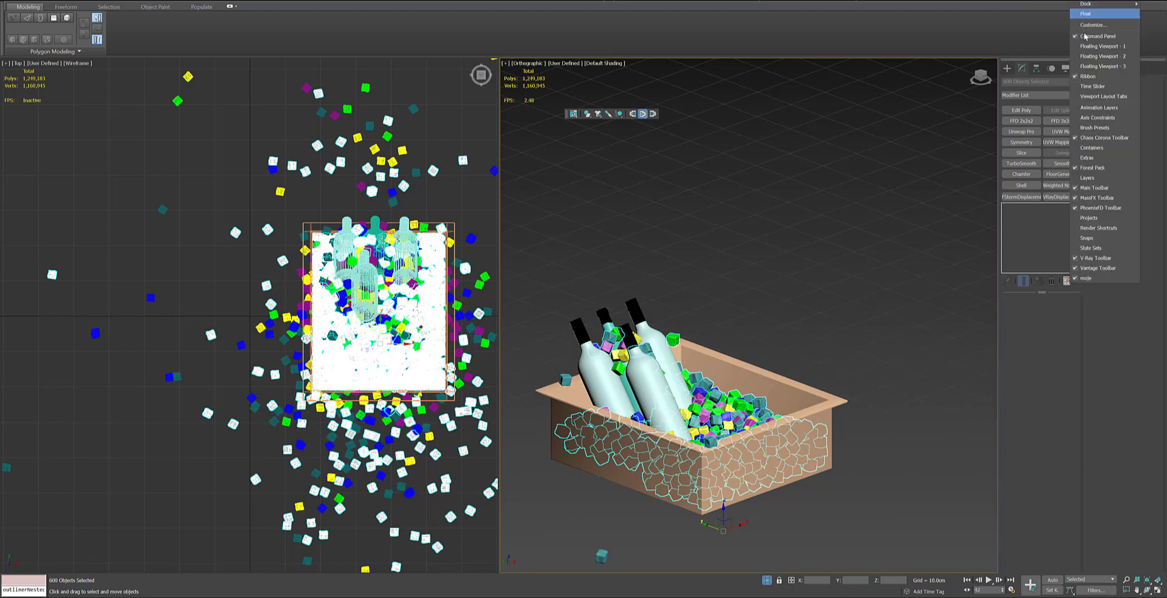
pyautogui.click(1093, 87)
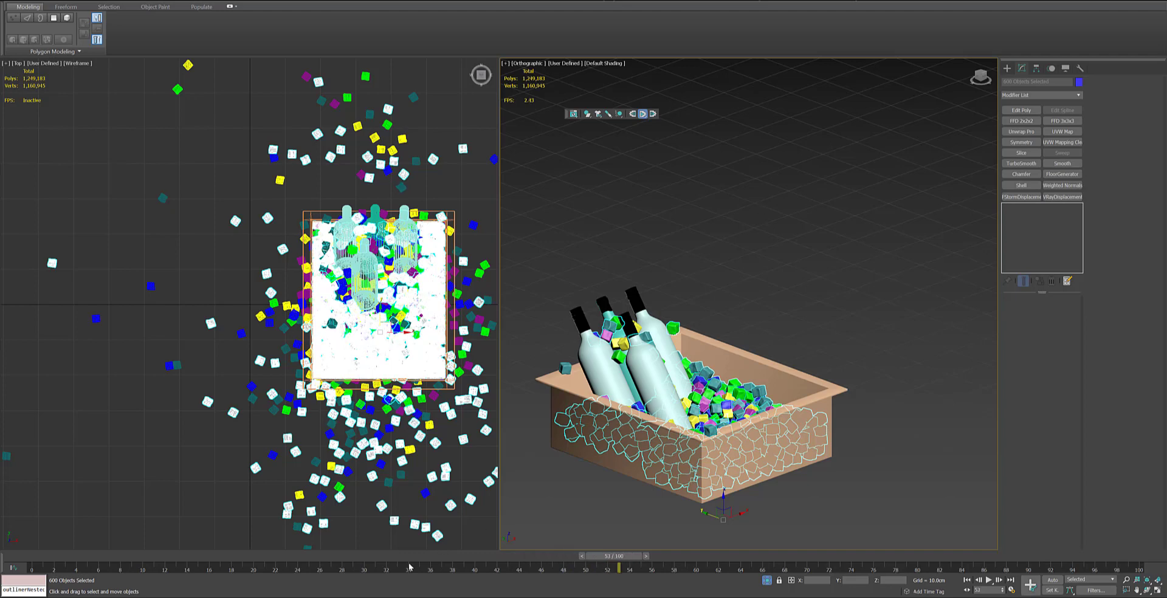
# Step: Bake all rigid bodies with the MassFX simulation tools and scrub the timeline to frame 70
pyautogui.click(716, 389)
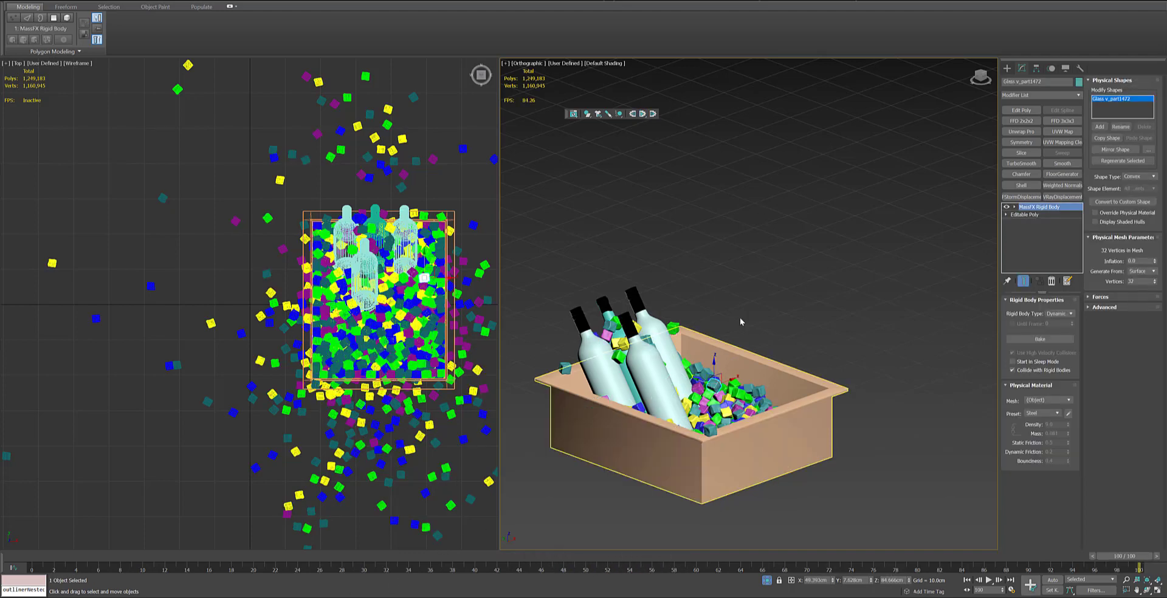
pyautogui.click(576, 115)
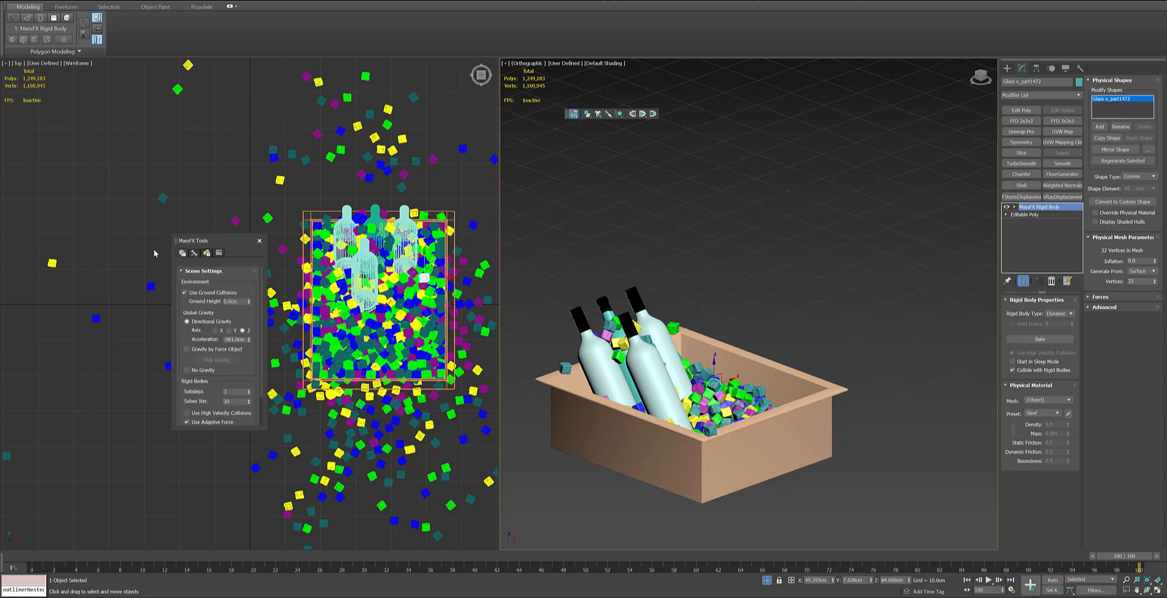
pyautogui.moveTo(199, 241); pyautogui.dragTo(426, 217)
pyautogui.click(420, 230)
pyautogui.click(438, 296)
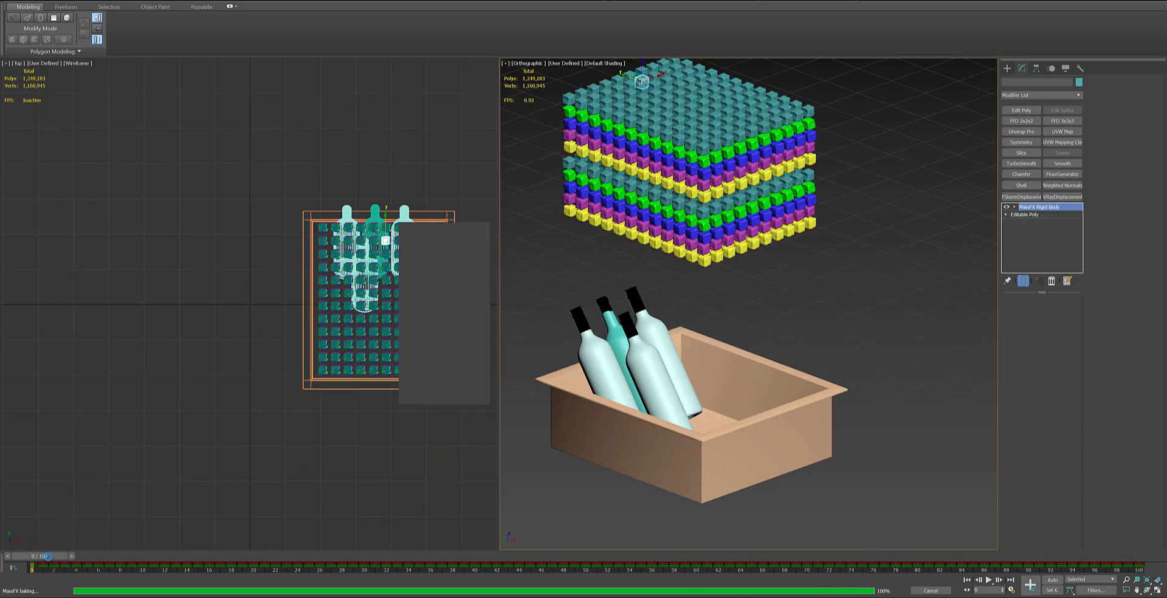
pyautogui.moveTo(39, 556)
pyautogui.mouseDown()
pyautogui.moveTo(332, 538)
pyautogui.moveTo(173, 542)
pyautogui.moveTo(648, 545)
pyautogui.moveTo(157, 546)
pyautogui.moveTo(1040, 550)
pyautogui.moveTo(605, 556)
pyautogui.moveTo(836, 556)
pyautogui.mouseUp()
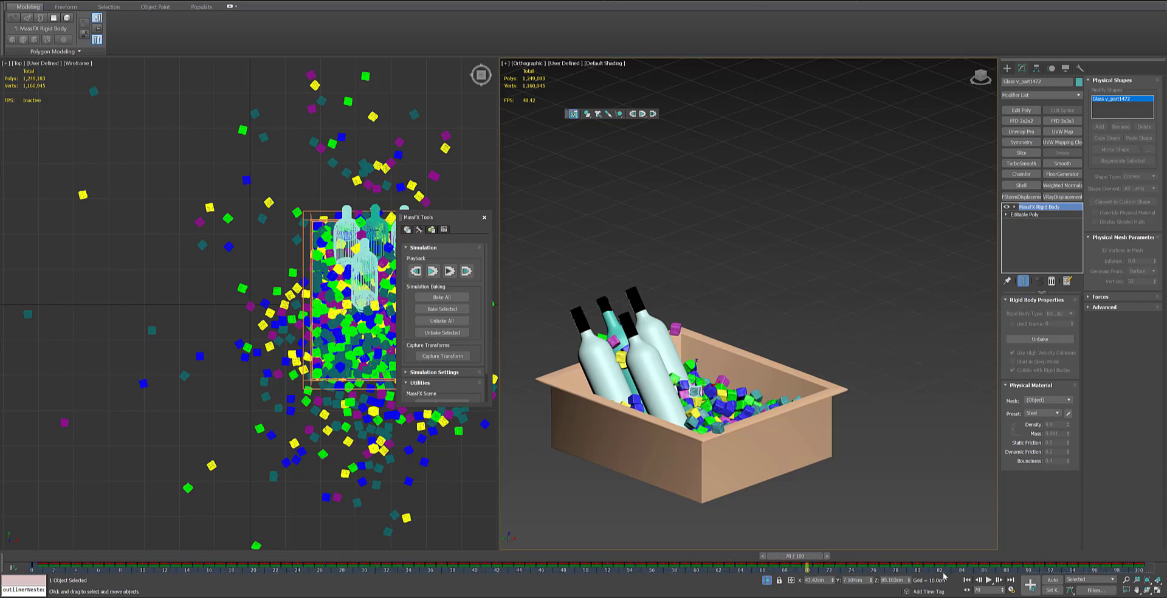
# Step: Delete the selected cube's animation keys except those in the first frames, and clear the selection
pyautogui.moveTo(44, 568); pyautogui.dragTo(46, 563)
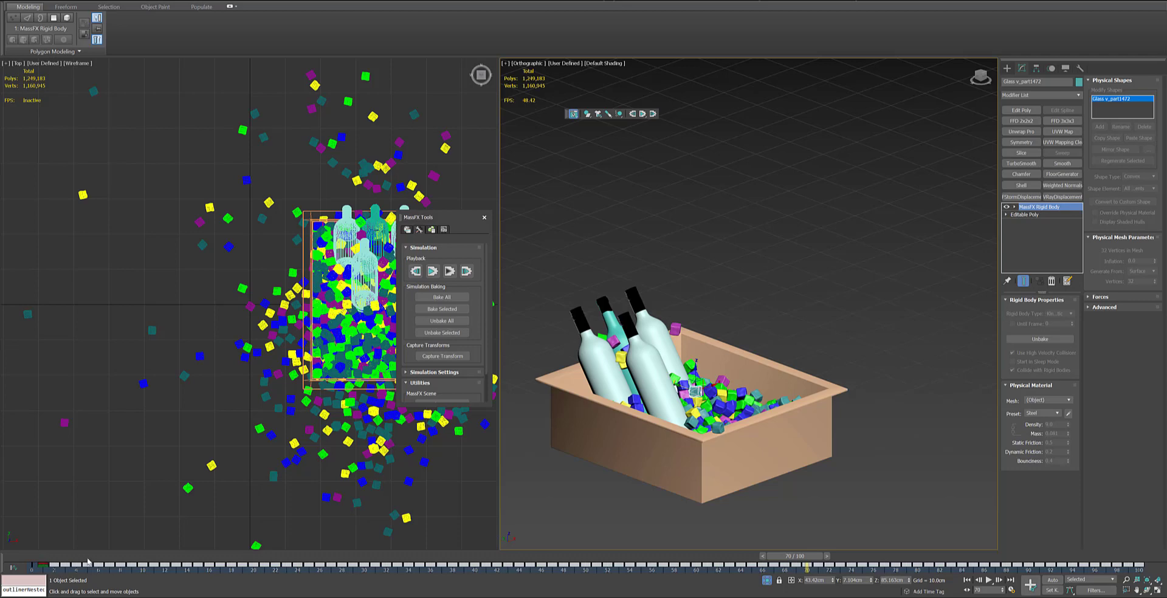
pyautogui.press('Delete')
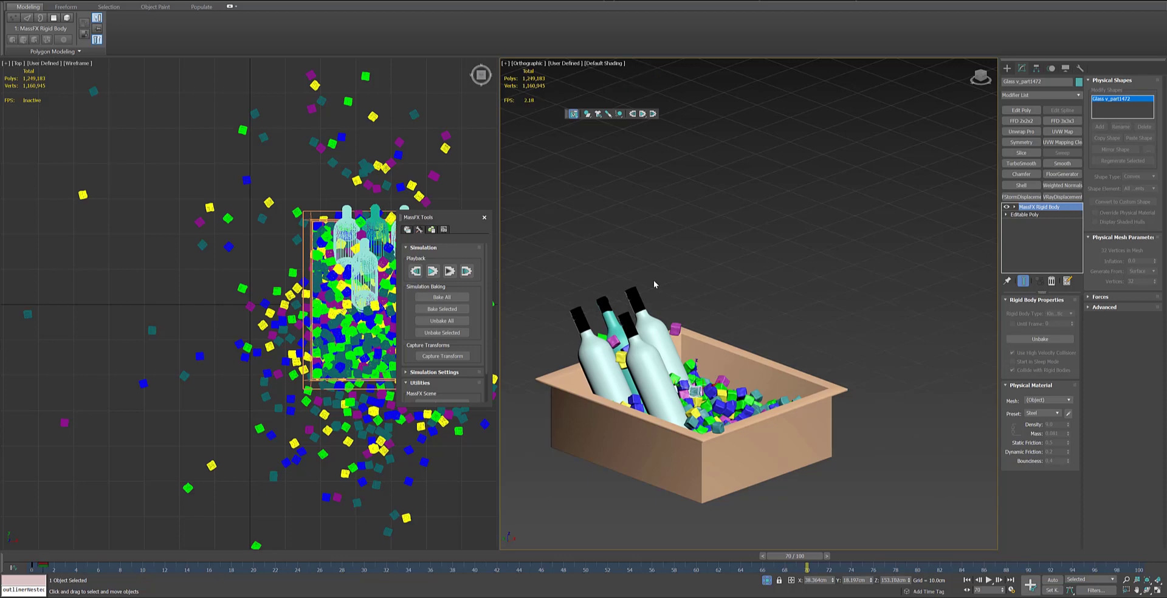
pyautogui.click(768, 255)
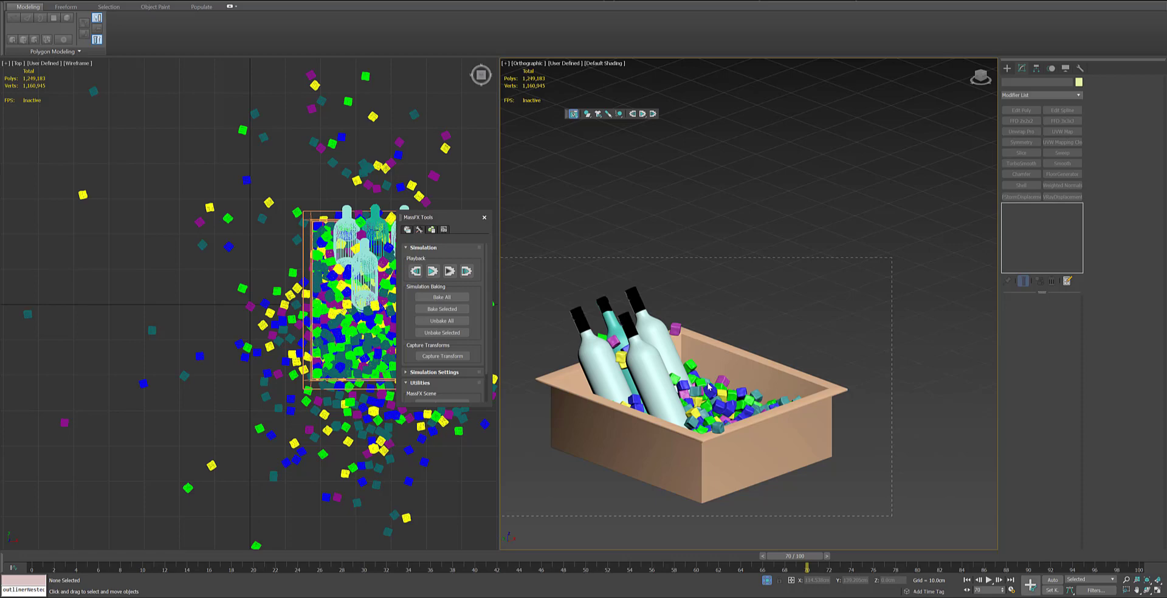
# Step: Select the sink, the bottles and the cubes in it, and convert them to plain editable geometry
pyautogui.click(708, 387)
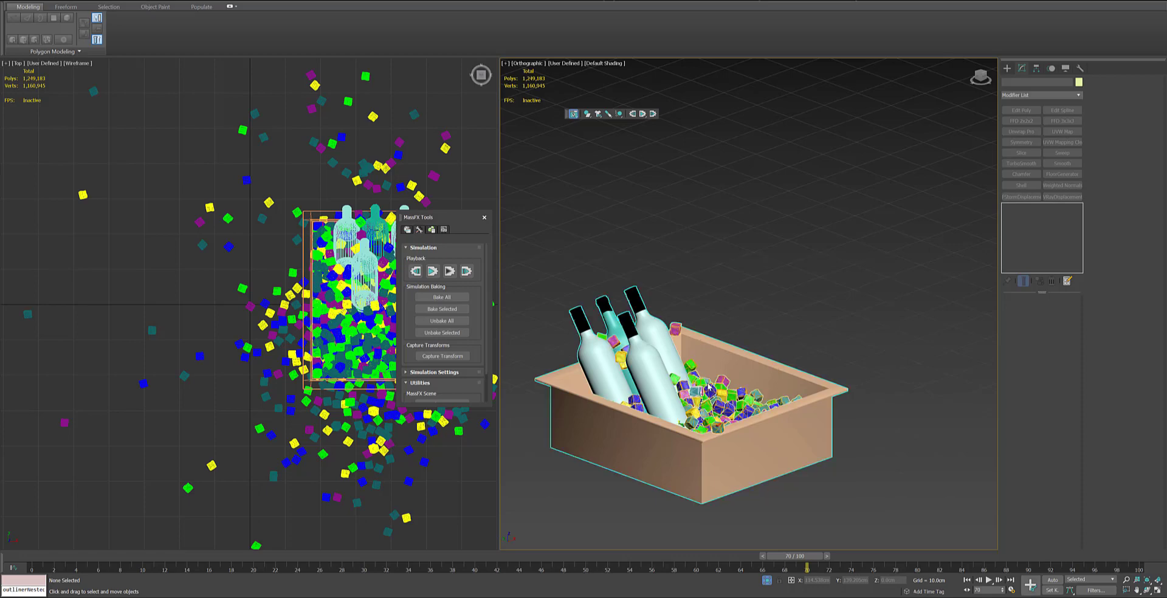
pyautogui.scroll(-3, 707, 382)
pyautogui.rightClick(706, 376)
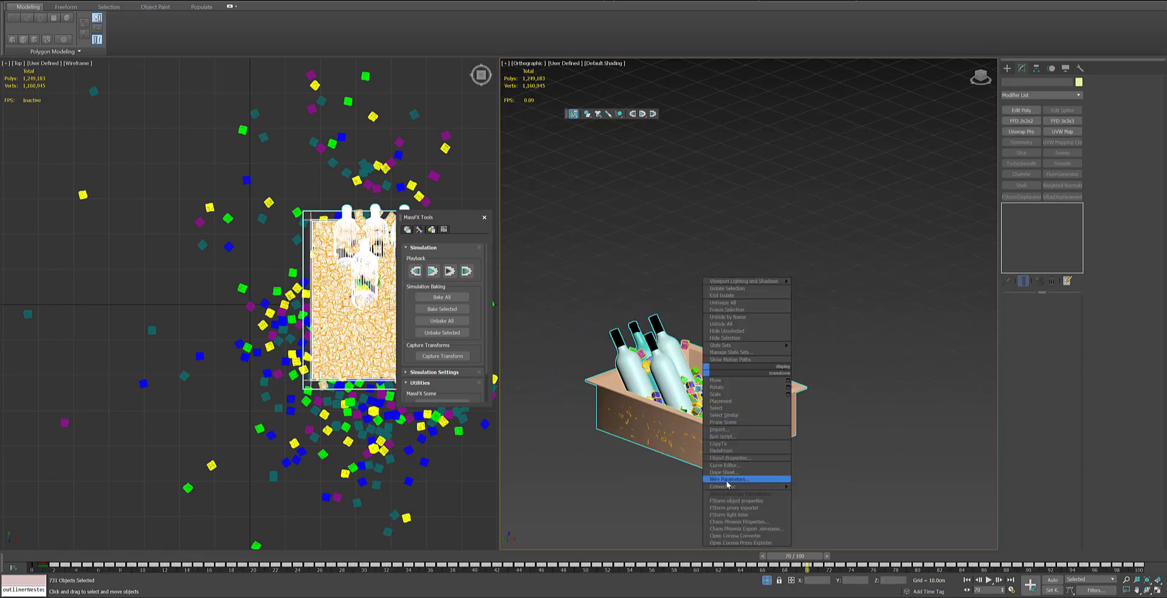
pyautogui.moveTo(724, 486)
pyautogui.click(806, 489)
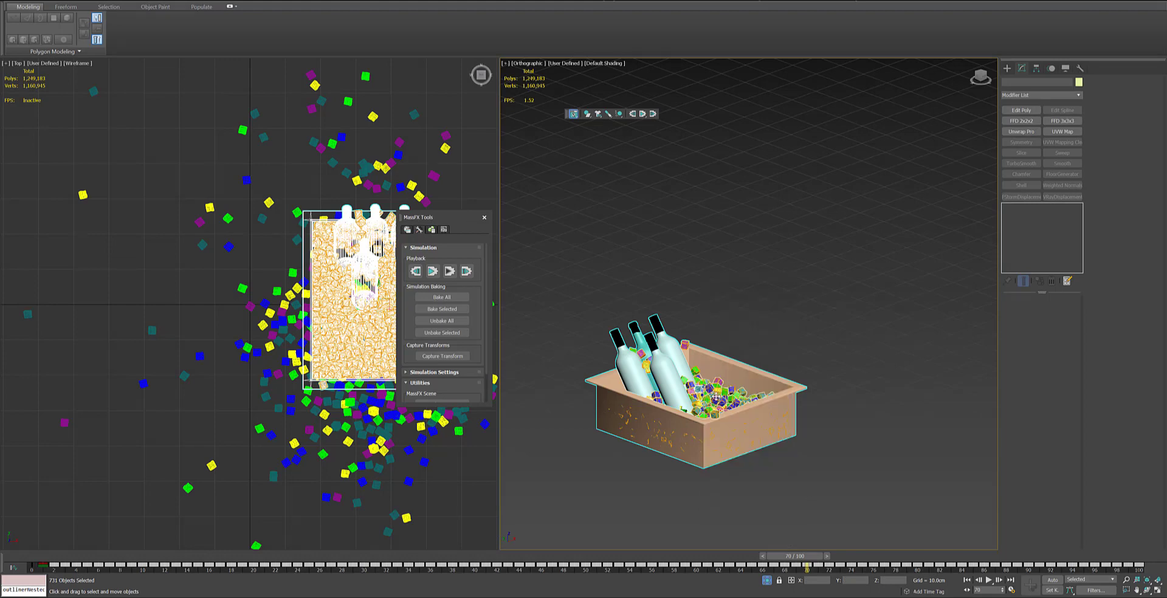
# Step: In a front view, select the stray cubes that fell to the ground below the sink and delete them
pyautogui.scroll(2, 710, 396)
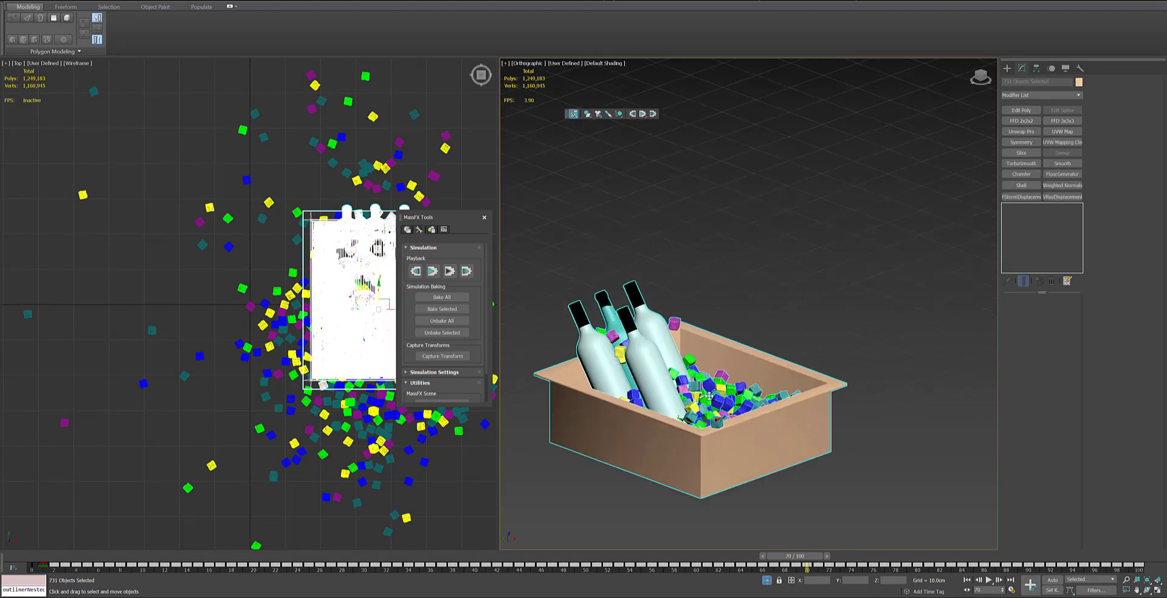
pyautogui.press('f')
pyautogui.press('z')
pyautogui.scroll(-5, 709, 396)
pyautogui.scroll(-3, 716, 409)
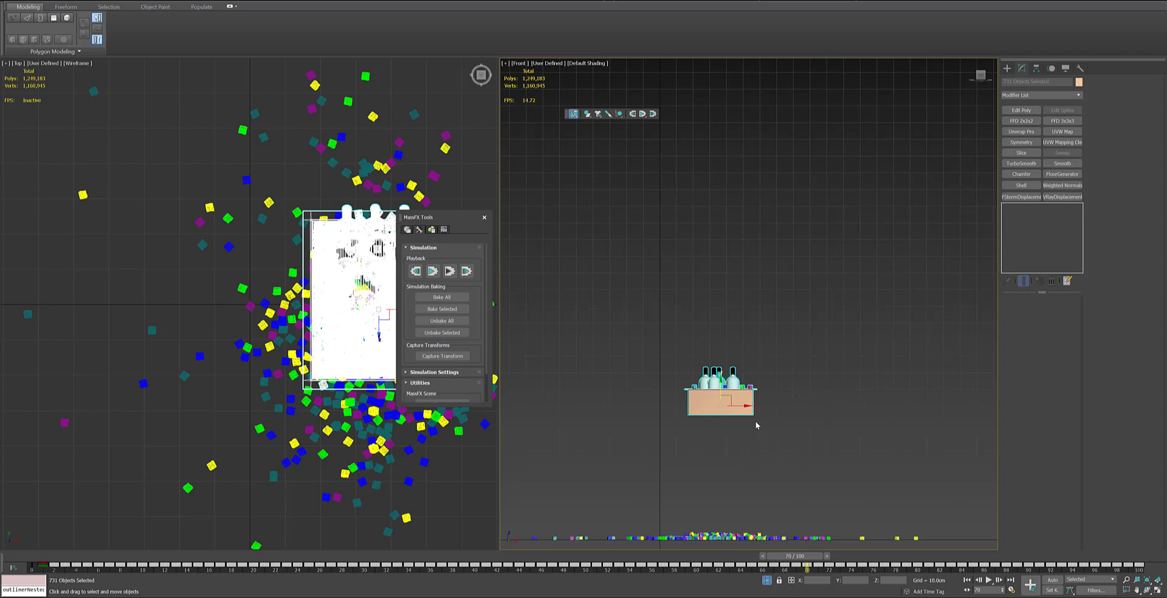
pyautogui.moveTo(756, 424); pyautogui.dragTo(732, 309, button='middle')
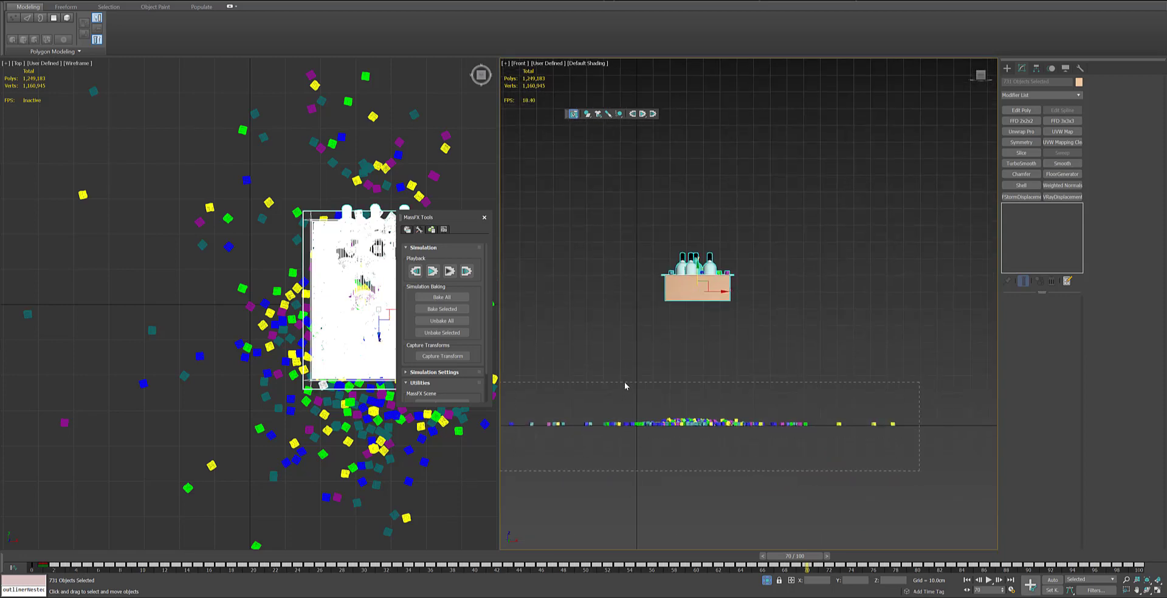
pyautogui.scroll(-2, 625, 382)
pyautogui.moveTo(625, 382); pyautogui.dragTo(681, 364, button='middle')
pyautogui.scroll(-2, 694, 389)
pyautogui.press('Delete')
pyautogui.scroll(4, 681, 364)
pyautogui.moveTo(531, 457); pyautogui.dragTo(531, 457)
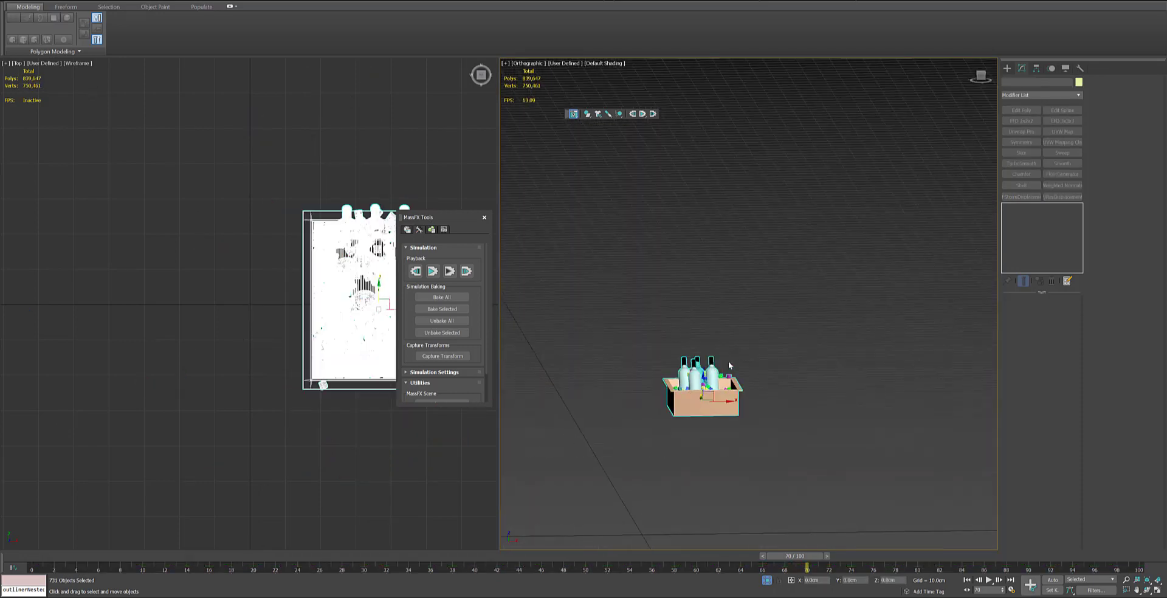
# Step: Deselect the bottles and the sink so that only the cubes remain selected
pyautogui.press('f')
pyautogui.press('z')
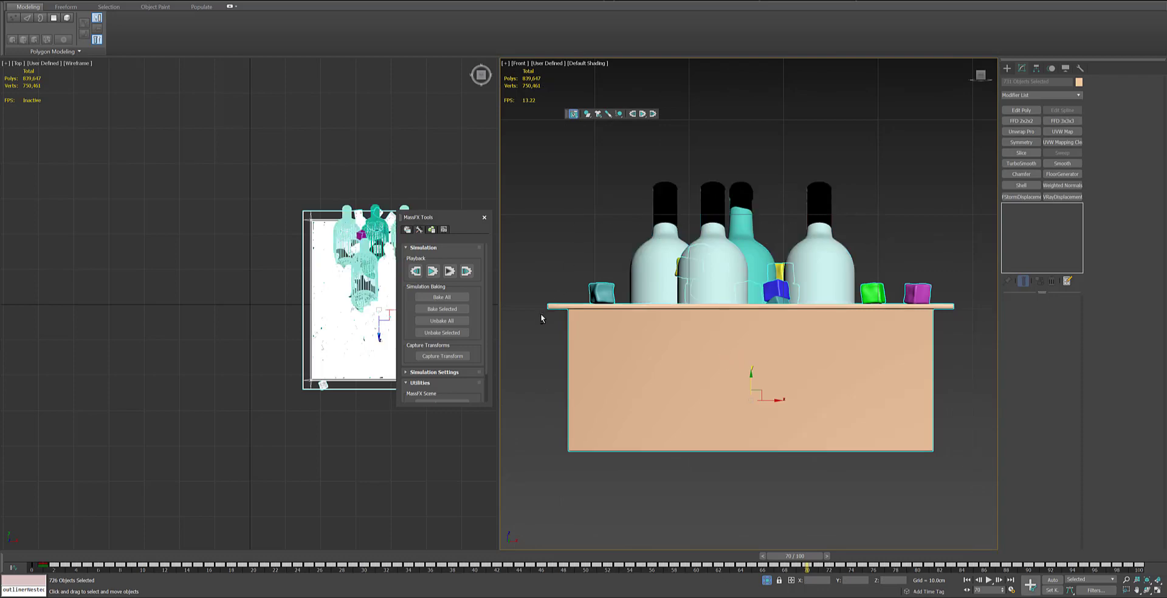
pyautogui.hotkey('alt', 'x')
pyautogui.keyDown('alt'); pyautogui.click(587, 335); pyautogui.keyUp('alt')
pyautogui.scroll(-2, 588, 334)
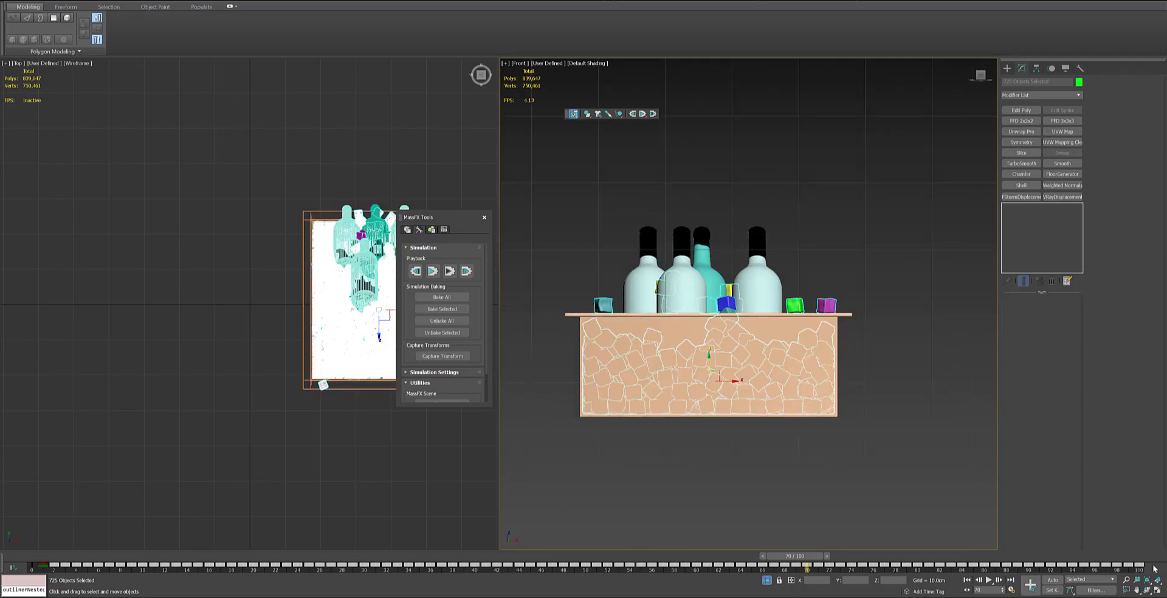
# Step: Try to delete the selected cubes' animation key at frame 0, and undo the deletion
pyautogui.click(32, 568)
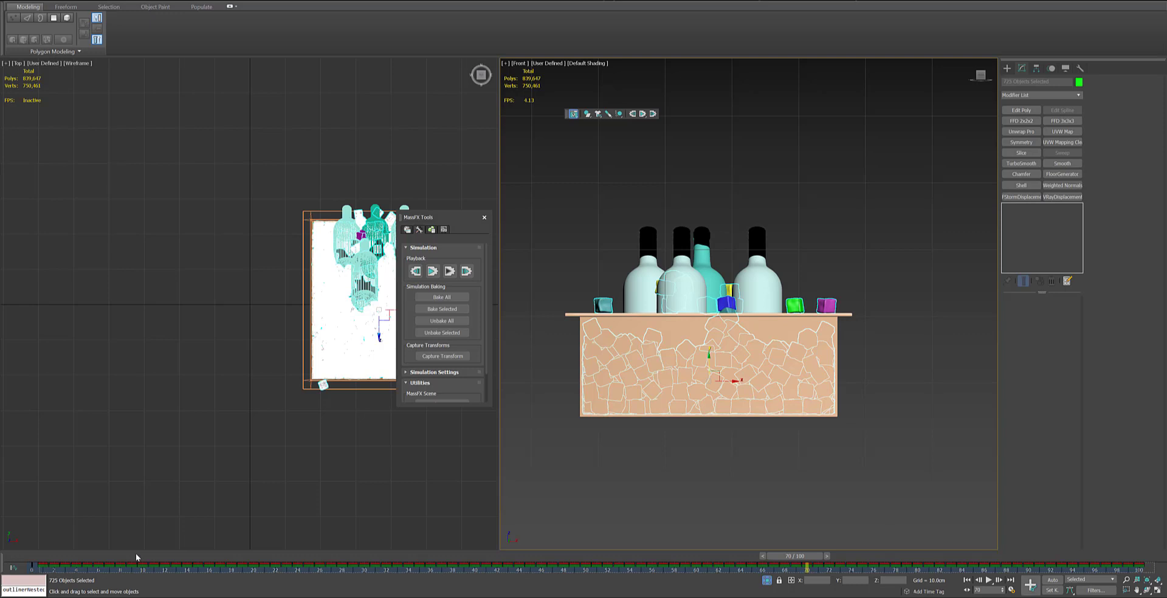
pyautogui.press('Delete')
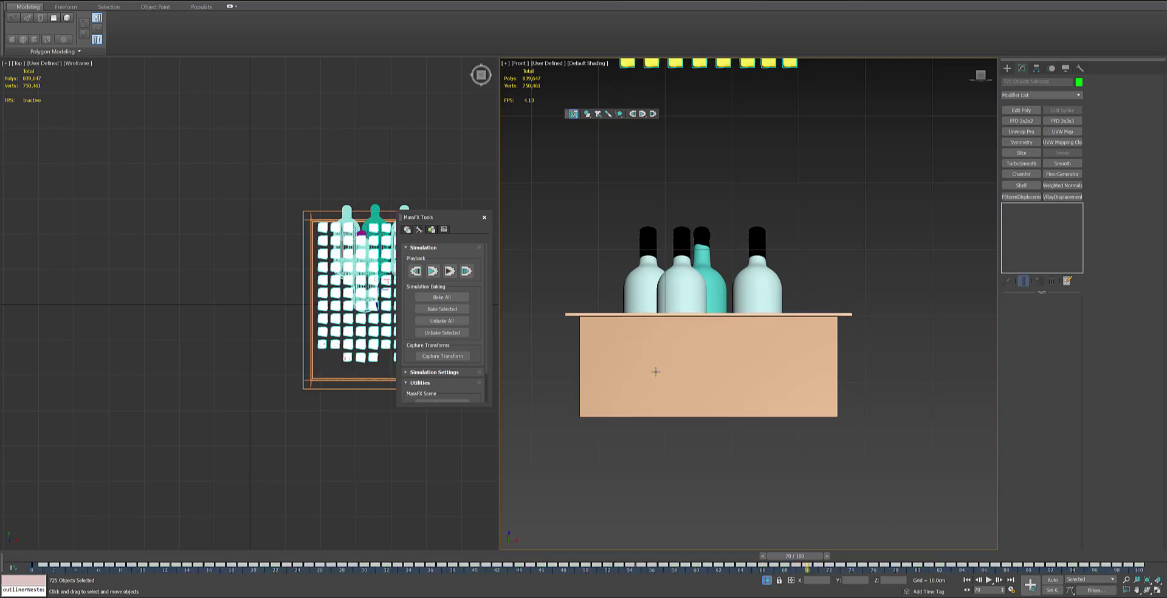
pyautogui.hotkey('ctrl', 'z')
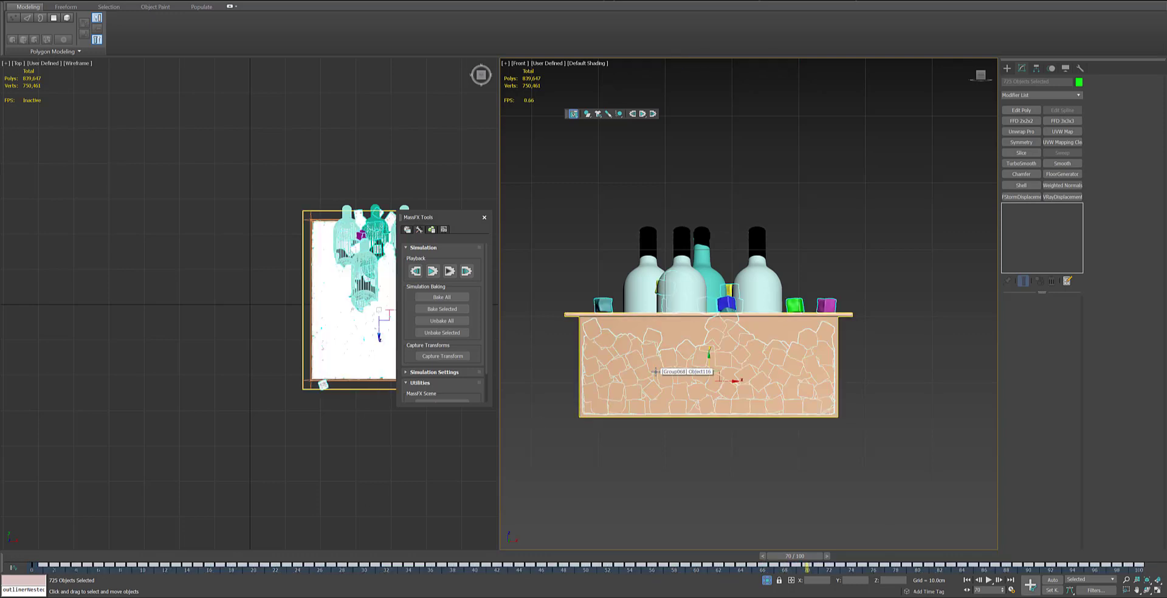
# Step: Scrub the selected cubes' drop animation from frame 0 to frame 70
pyautogui.scroll(-3, 655, 372)
pyautogui.click(450, 309)
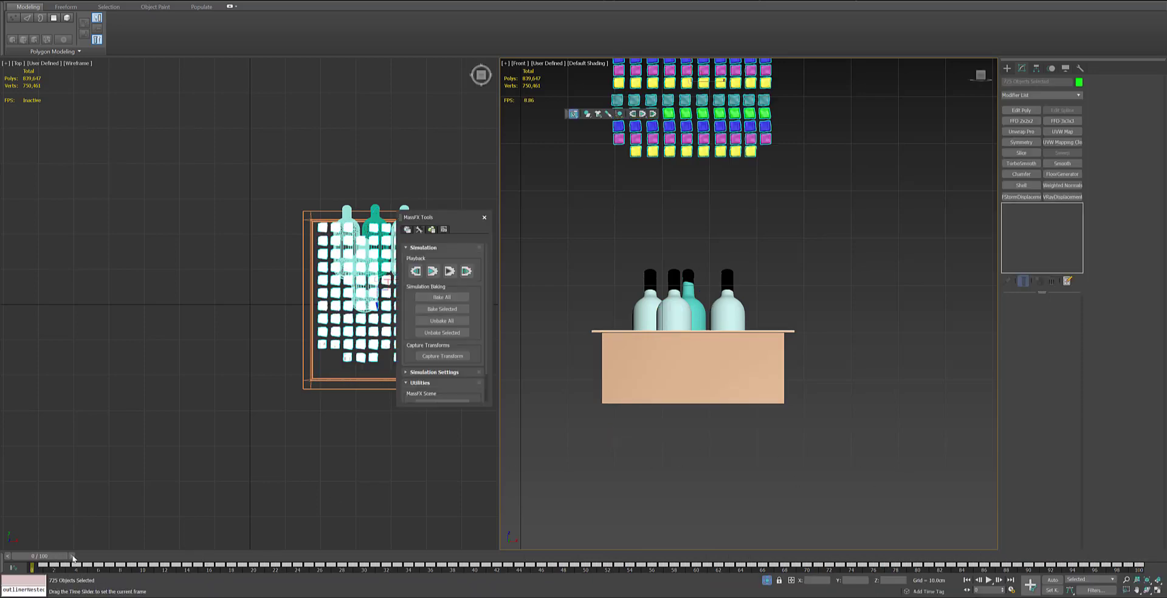
pyautogui.moveTo(61, 556); pyautogui.dragTo(837, 532)
pyautogui.press('w')
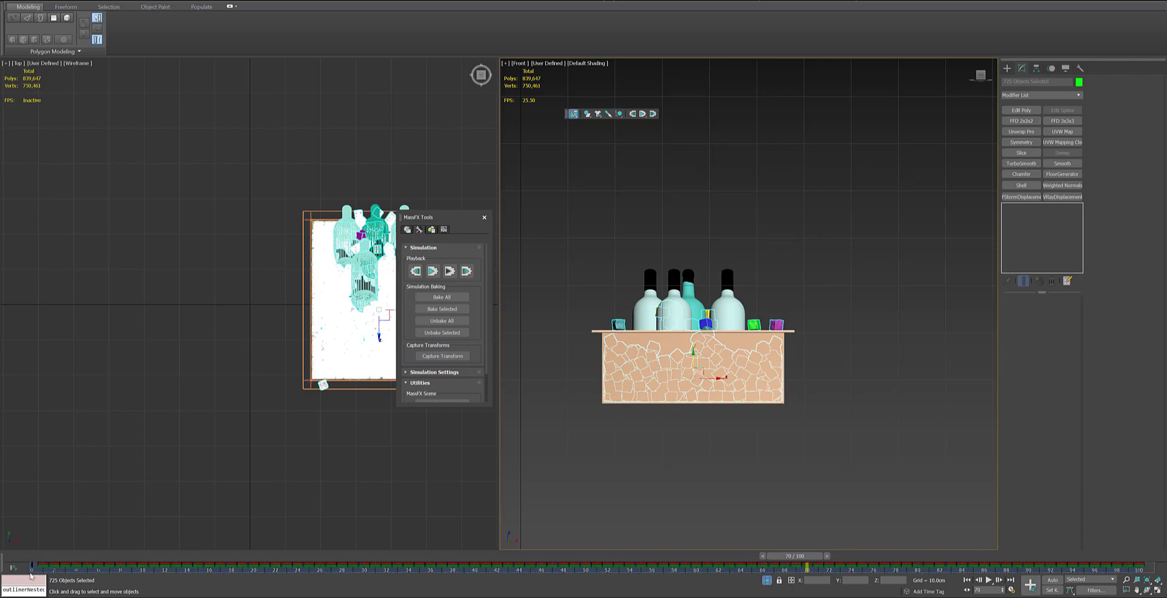
# Step: Delete all animation keys of the selected cubes while they are in their settled pose, and return the timeline to frame 0
pyautogui.rightClick(440, 482)
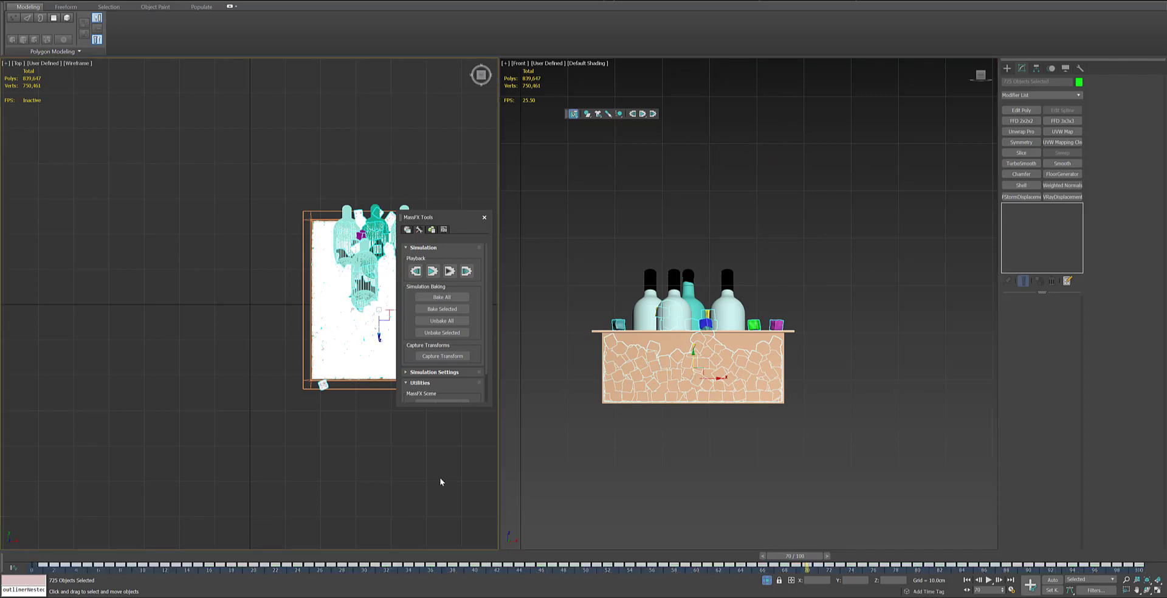
pyautogui.moveTo(740, 425)
pyautogui.keyDown('alt'); pyautogui.mouseDown(button='middle')
pyautogui.moveTo(727, 424)
pyautogui.moveTo(735, 445)
pyautogui.moveTo(733, 434)
pyautogui.mouseUp(button='middle'); pyautogui.keyUp('alt')
pyautogui.scroll(2, 733, 434)
pyautogui.moveTo(797, 556); pyautogui.dragTo(0, 554)
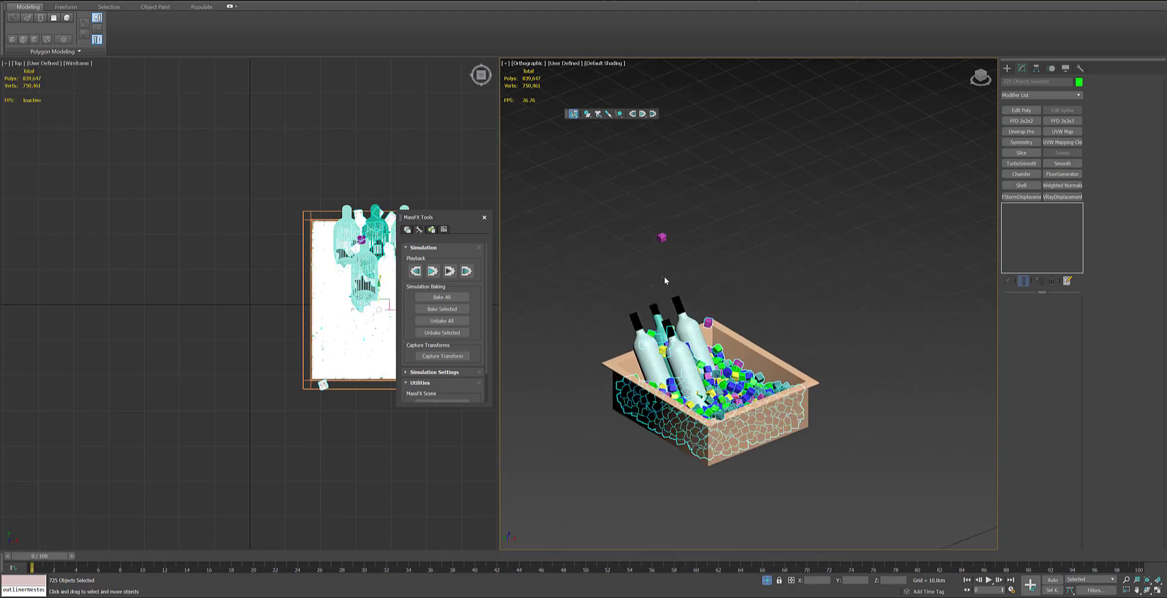
# Step: Delete the cube floating above the sink and the magenta stray cube at the sink's rear corner
pyautogui.moveTo(594, 270); pyautogui.dragTo(723, 221)
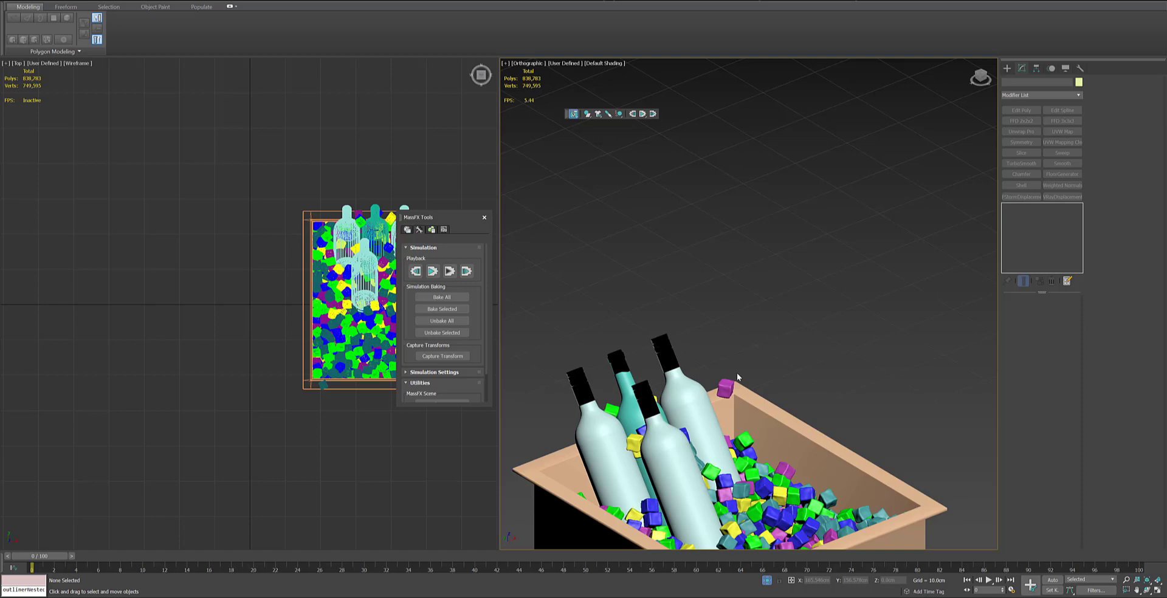
pyautogui.click(729, 385)
pyautogui.scroll(-3, 730, 385)
pyautogui.moveTo(730, 385); pyautogui.dragTo(730, 310, button='middle')
pyautogui.keyDown('alt'); pyautogui.moveTo(730, 311); pyautogui.dragTo(674, 313, button='middle'); pyautogui.keyUp('alt')
pyautogui.scroll(3, 672, 310)
pyautogui.press('Delete')
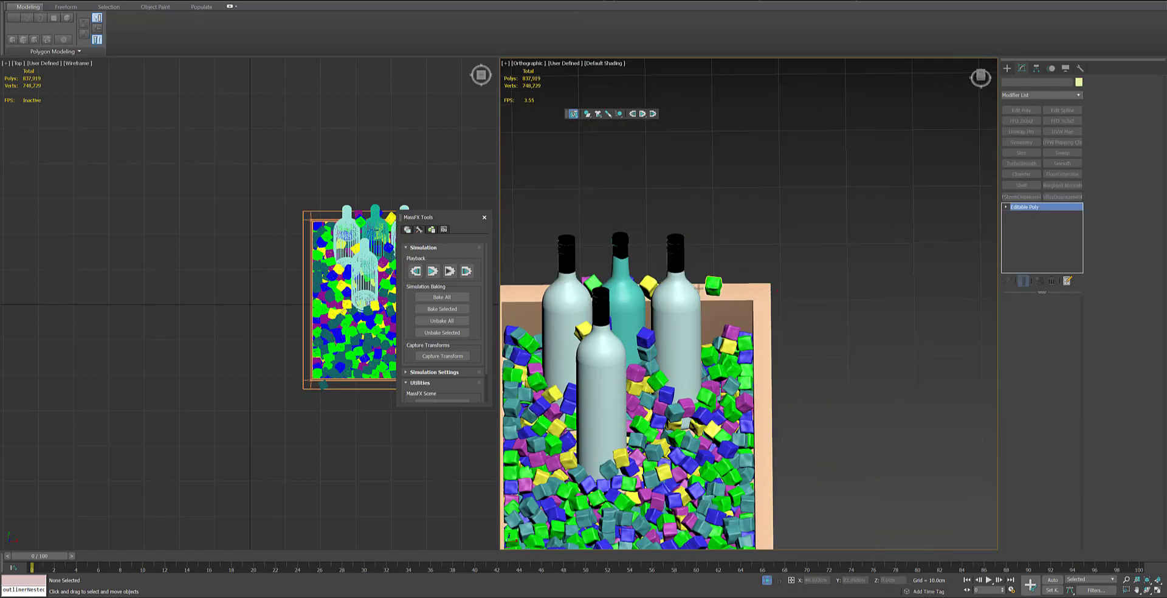
# Step: Delete the green and yellow stray cubes perched at rim height behind and between the bottles
pyautogui.click(709, 285)
pyautogui.press('Delete')
pyautogui.click(648, 281)
pyautogui.press('Delete')
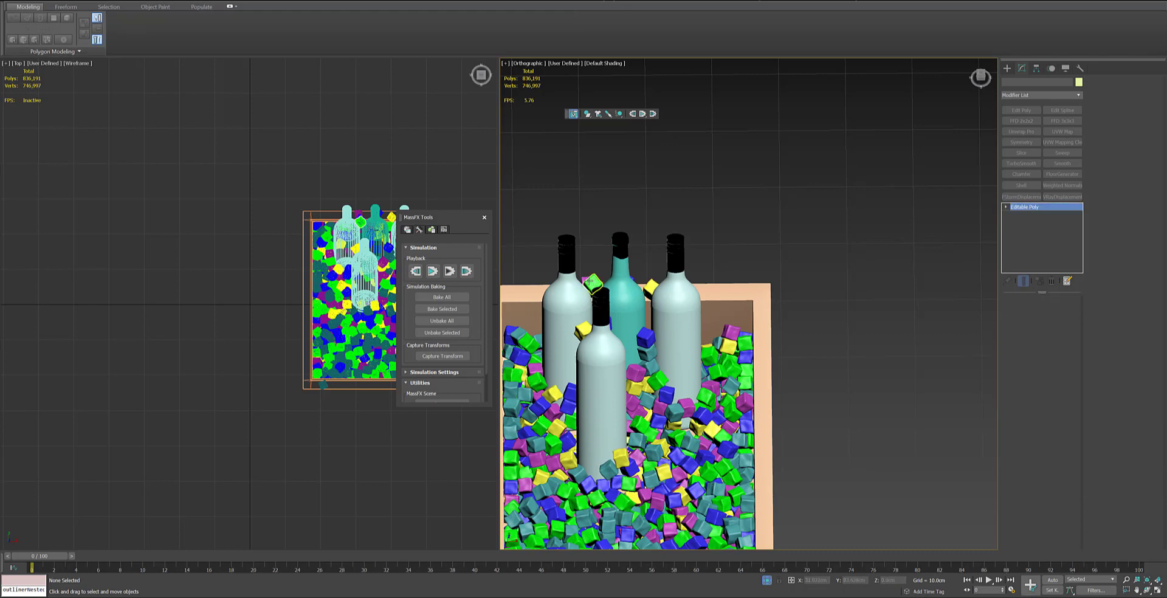
pyautogui.click(592, 283)
pyautogui.press('Delete')
pyautogui.click(597, 287)
pyautogui.press('Delete')
pyautogui.scroll(-3, 597, 287)
pyautogui.keyDown('alt'); pyautogui.moveTo(675, 292); pyautogui.dragTo(912, 330, button='middle'); pyautogui.keyUp('alt')
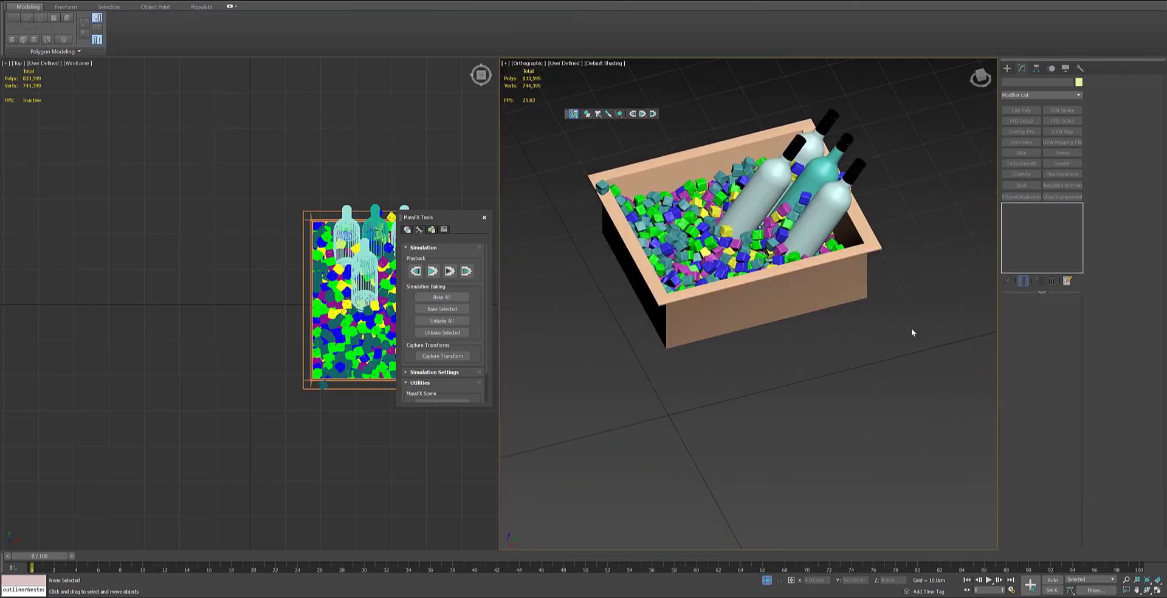
# Step: Delete the blue and yellow stray cubes floating beside the bottle necks near the sink's rim
pyautogui.scroll(6, 862, 184)
pyautogui.click(824, 166)
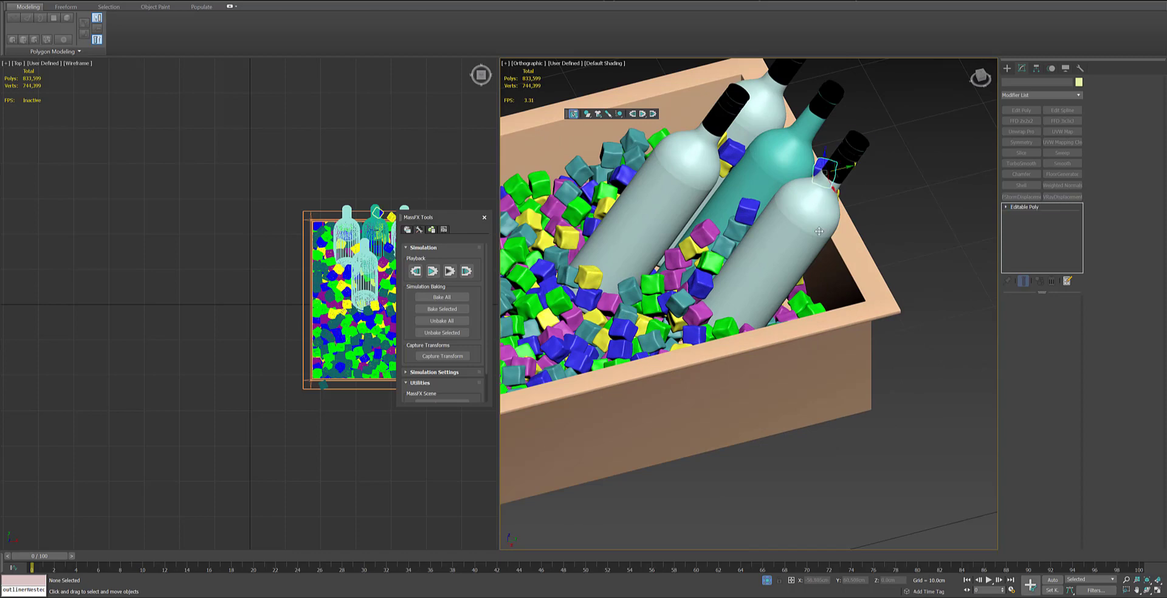
pyautogui.scroll(-2, 819, 231)
pyautogui.keyDown('alt'); pyautogui.moveTo(820, 231); pyautogui.dragTo(791, 274, button='middle'); pyautogui.keyUp('alt')
pyautogui.scroll(5, 797, 274)
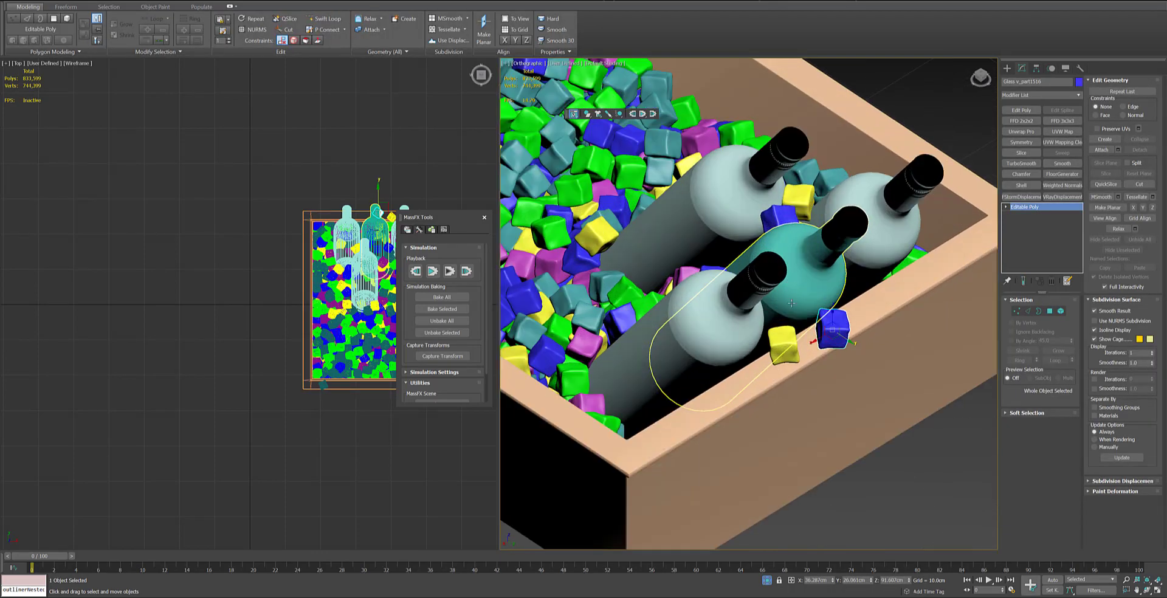
pyautogui.press('Delete')
pyautogui.click(783, 341)
pyautogui.press('Delete')
# Step: Select the yellow cube between the bottles and examine its position in a front wireframe view and a shaded angled view
pyautogui.click(795, 207)
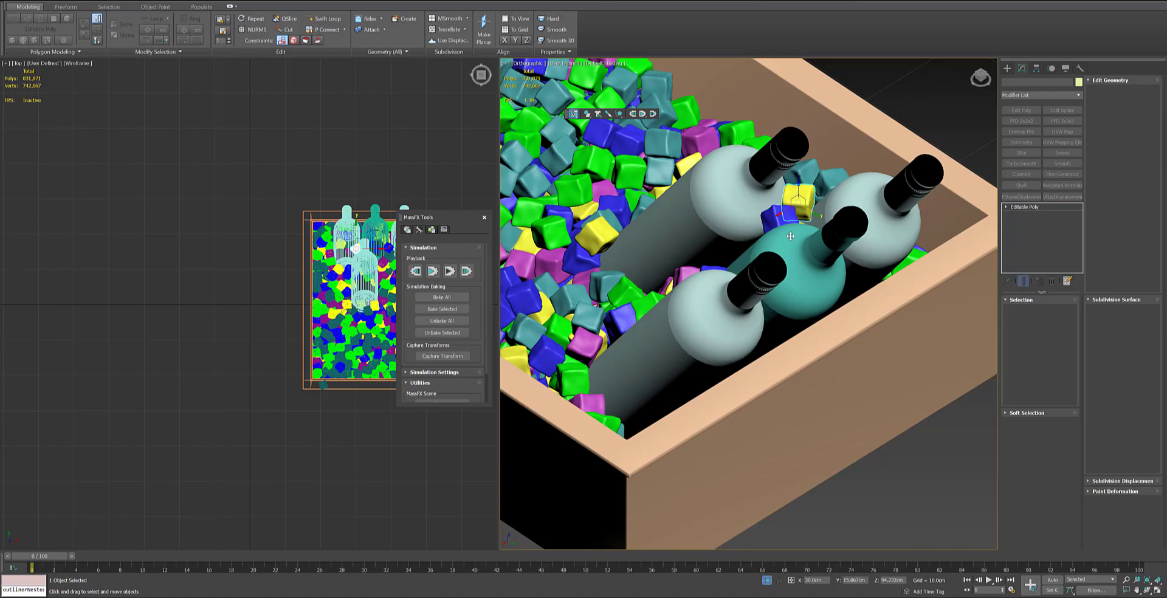
pyautogui.scroll(-5, 790, 236)
pyautogui.keyDown('alt'); pyautogui.moveTo(791, 237); pyautogui.dragTo(818, 226, button='middle'); pyautogui.keyUp('alt')
pyautogui.scroll(2, 833, 234)
pyautogui.press('f')
pyautogui.press('z')
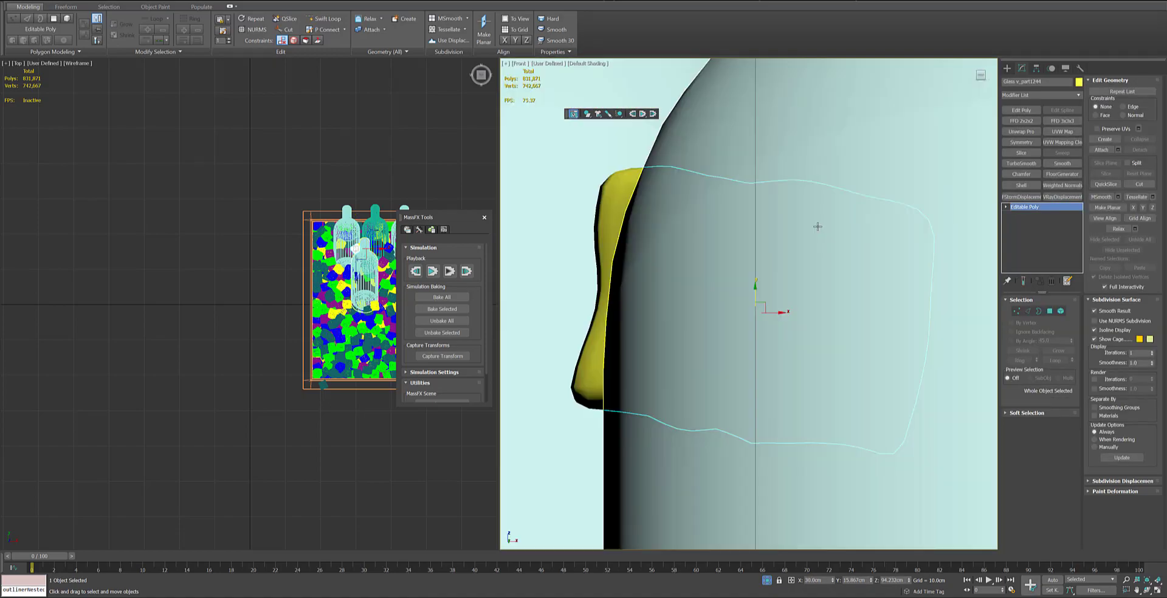
pyautogui.press('F3')
pyautogui.scroll(-10, 776, 264)
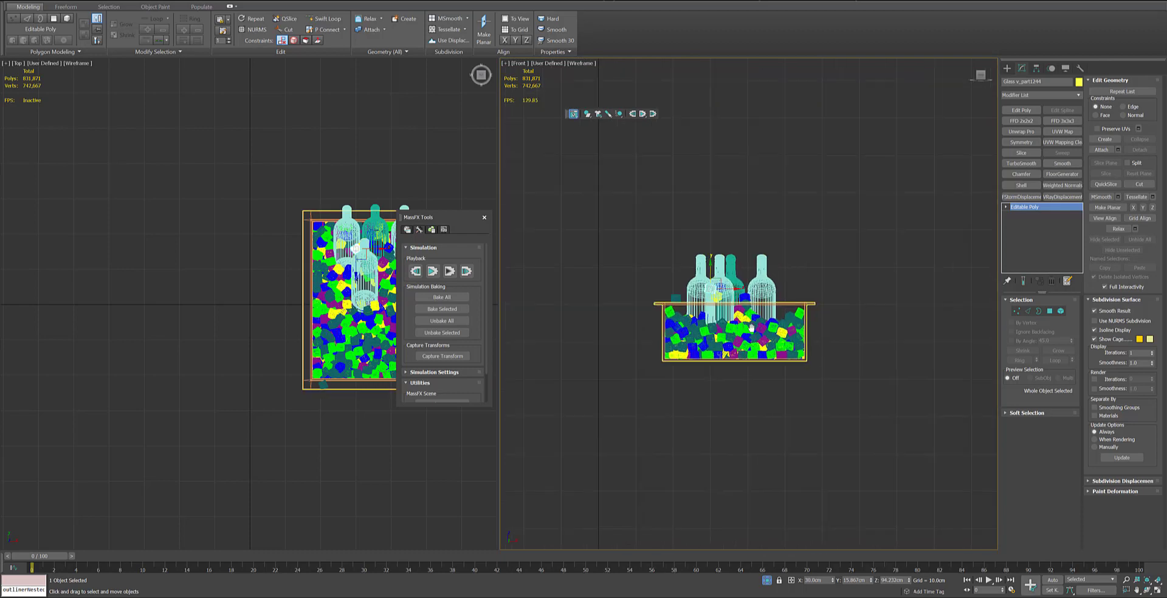
pyautogui.scroll(2, 752, 328)
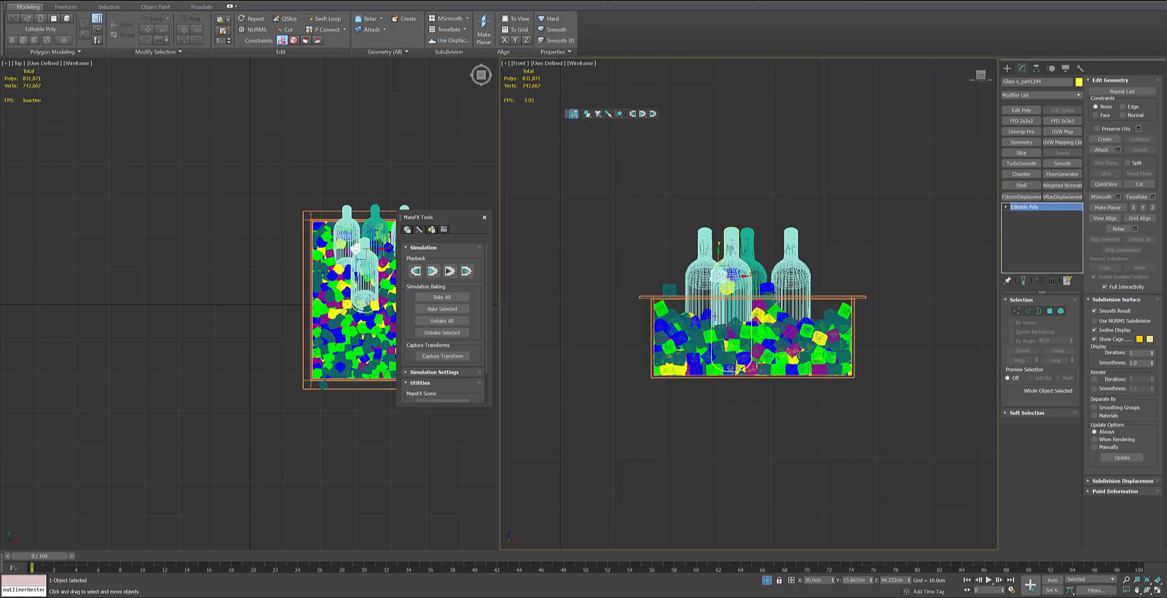
pyautogui.keyDown('alt'); pyautogui.moveTo(790, 270); pyautogui.dragTo(809, 268, button='middle'); pyautogui.keyUp('alt')
pyautogui.press('F3')
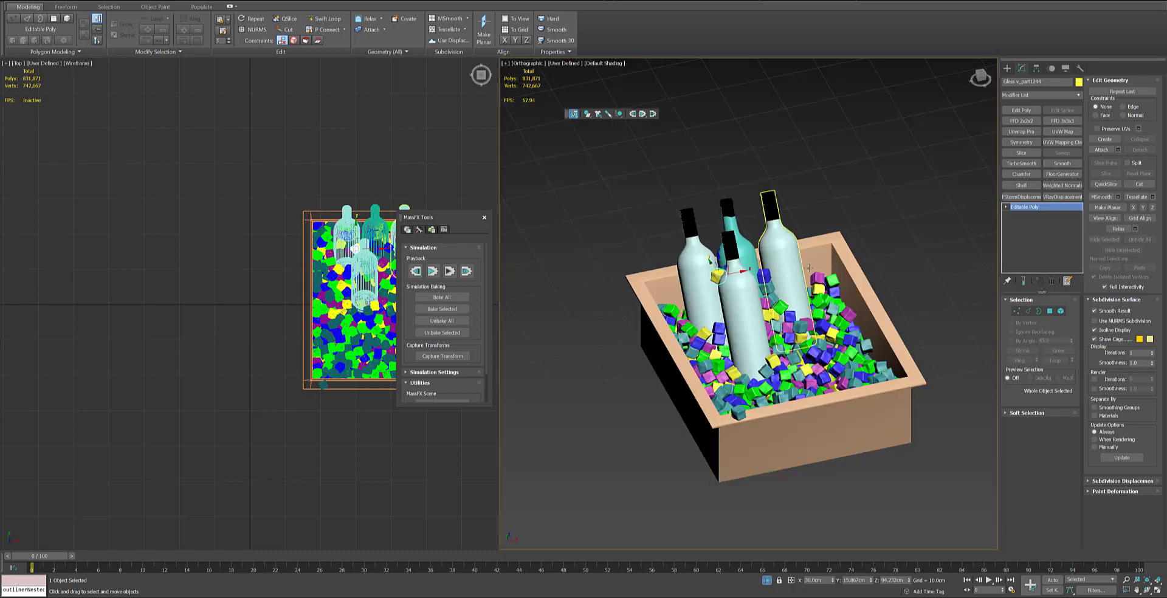
# Step: Isolate the sink, show its edged faces, and select the polygon of its inner floor
pyautogui.click(829, 246)
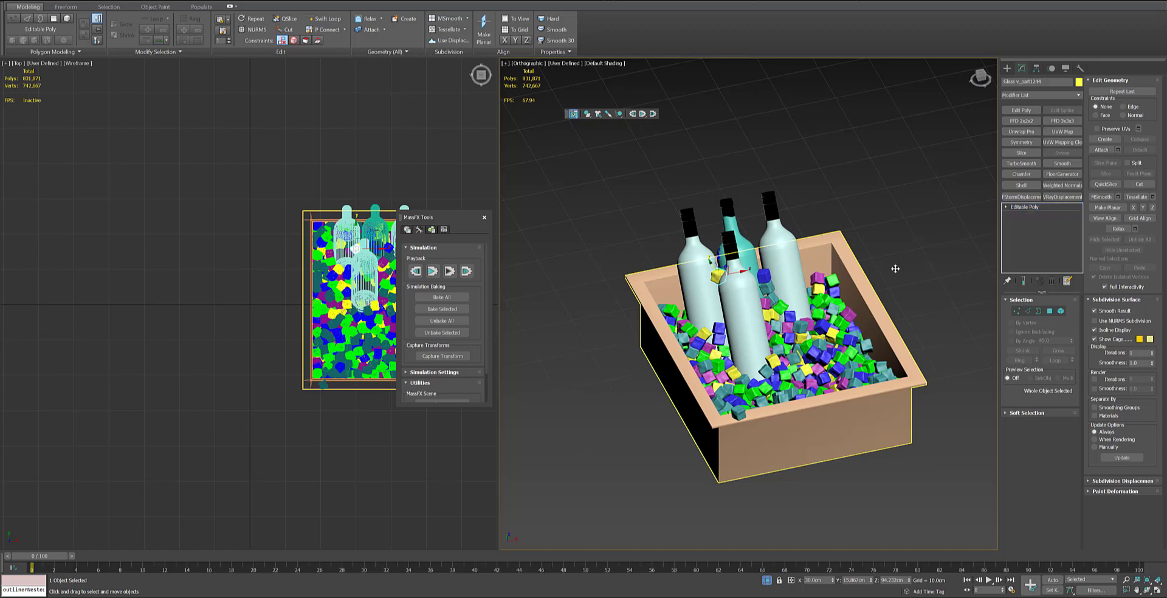
pyautogui.click(1048, 312)
pyautogui.hotkey('alt', 'q')
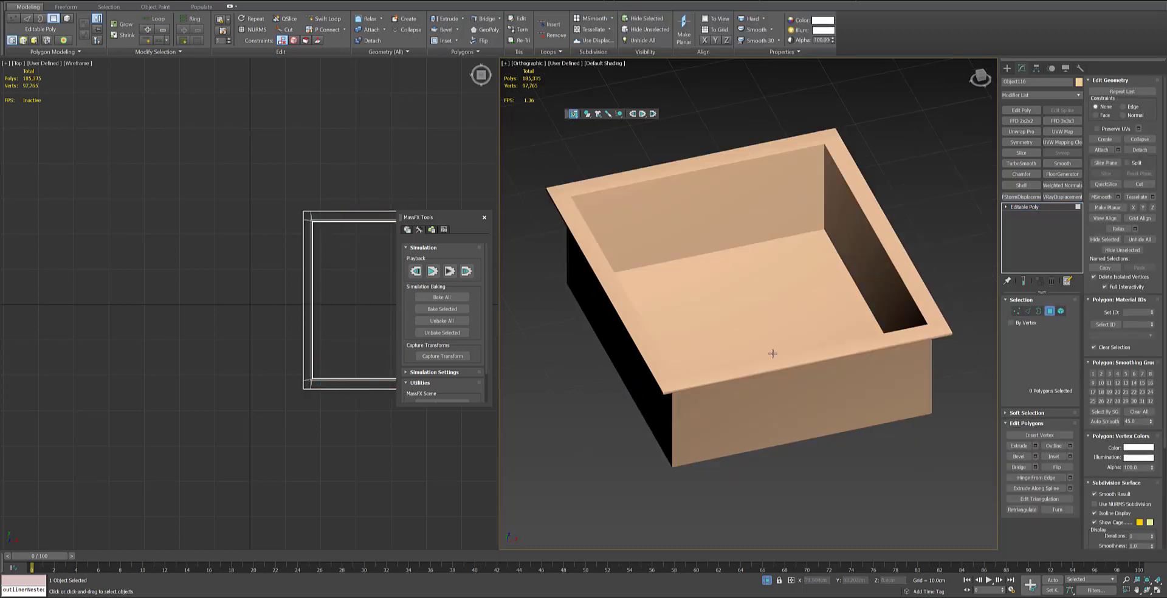
pyautogui.keyDown('alt'); pyautogui.moveTo(742, 328); pyautogui.dragTo(744, 339, button='middle'); pyautogui.keyUp('alt')
pyautogui.press('F4')
pyautogui.click(751, 288)
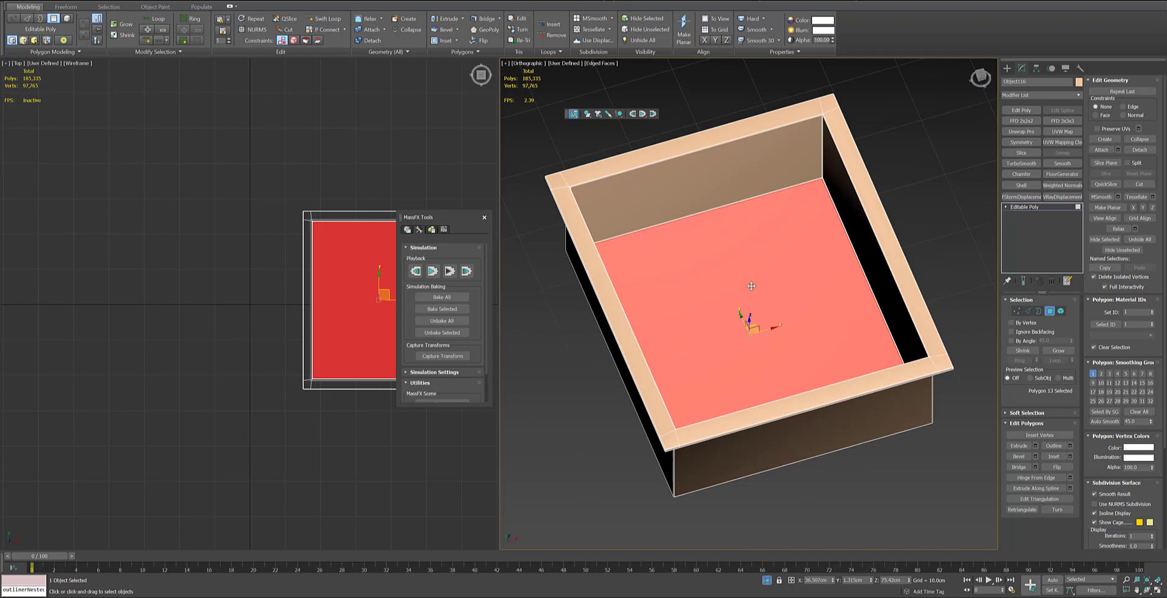
# Step: Extend the polygon selection over the sink's inner walls, stopping below the rim bevel, and detach it as a clone
pyautogui.click(1049, 351)
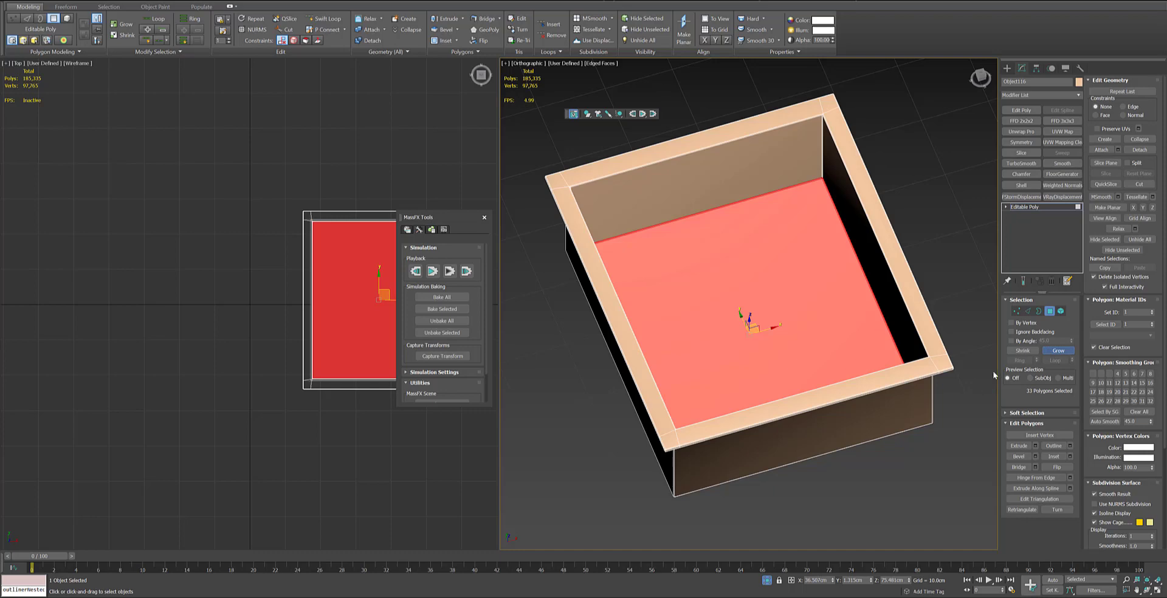
pyautogui.scroll(10, 842, 120)
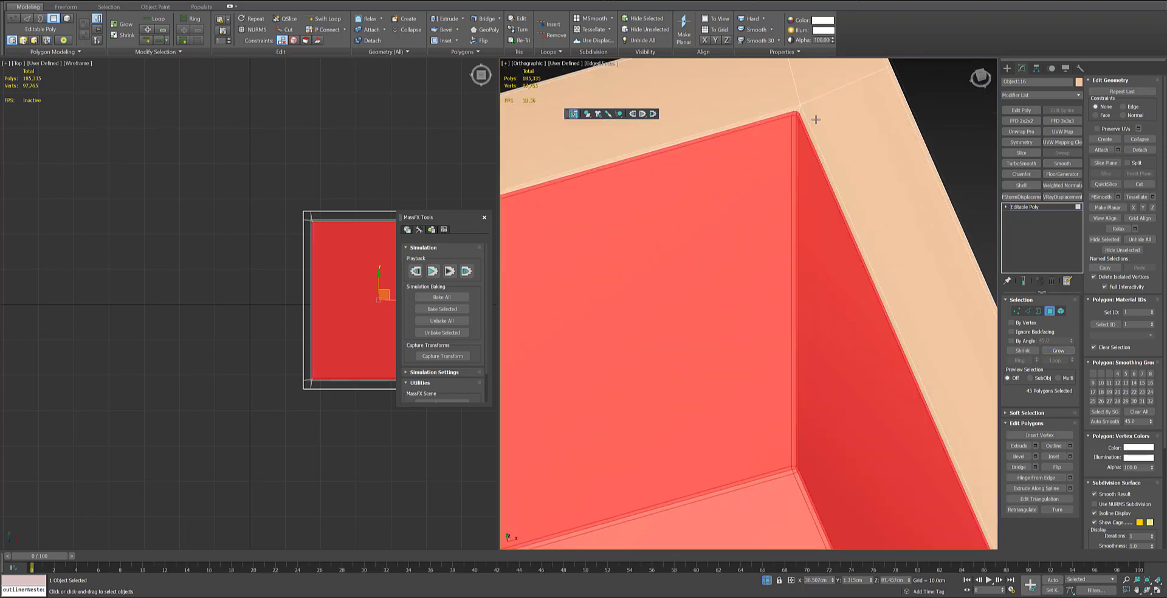
pyautogui.click(1023, 351)
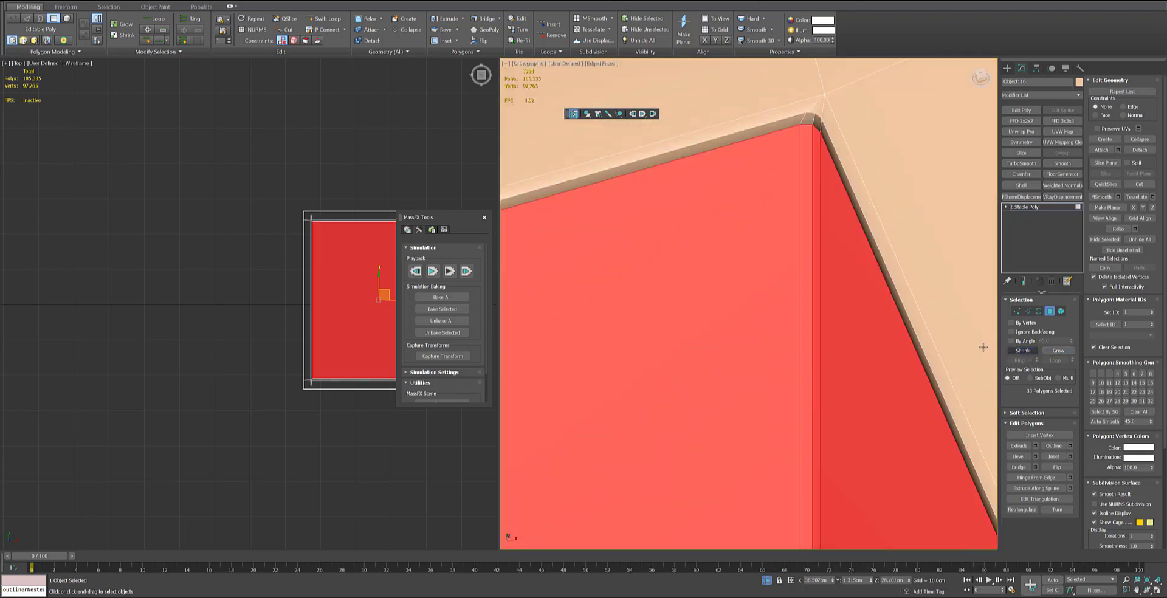
pyautogui.press('z')
pyautogui.click(1137, 151)
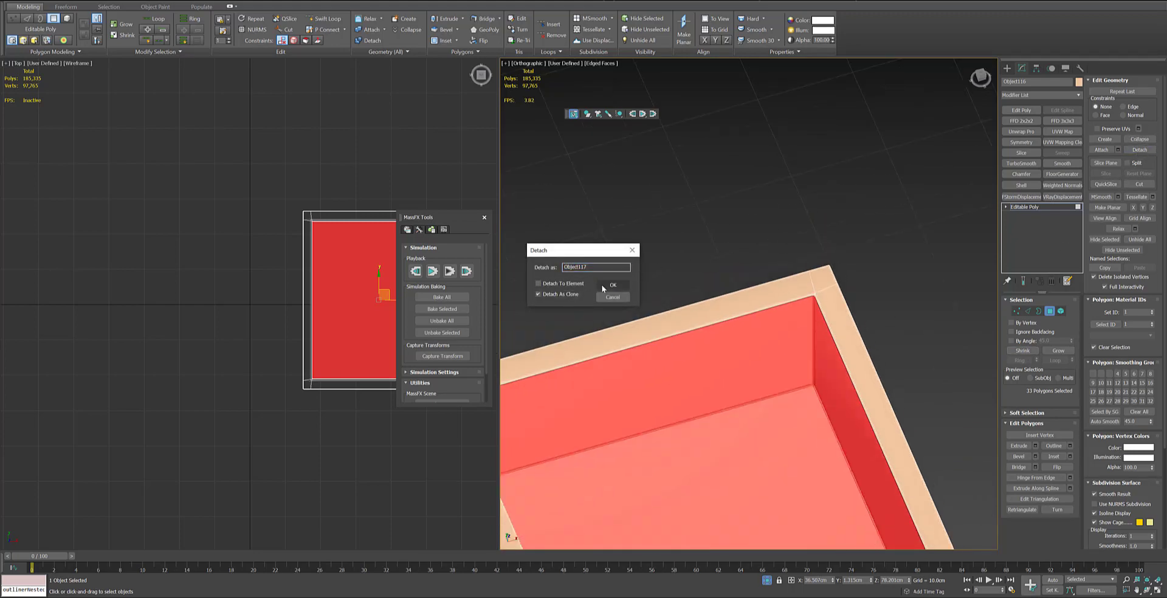
pyautogui.click(613, 285)
pyautogui.click(1050, 311)
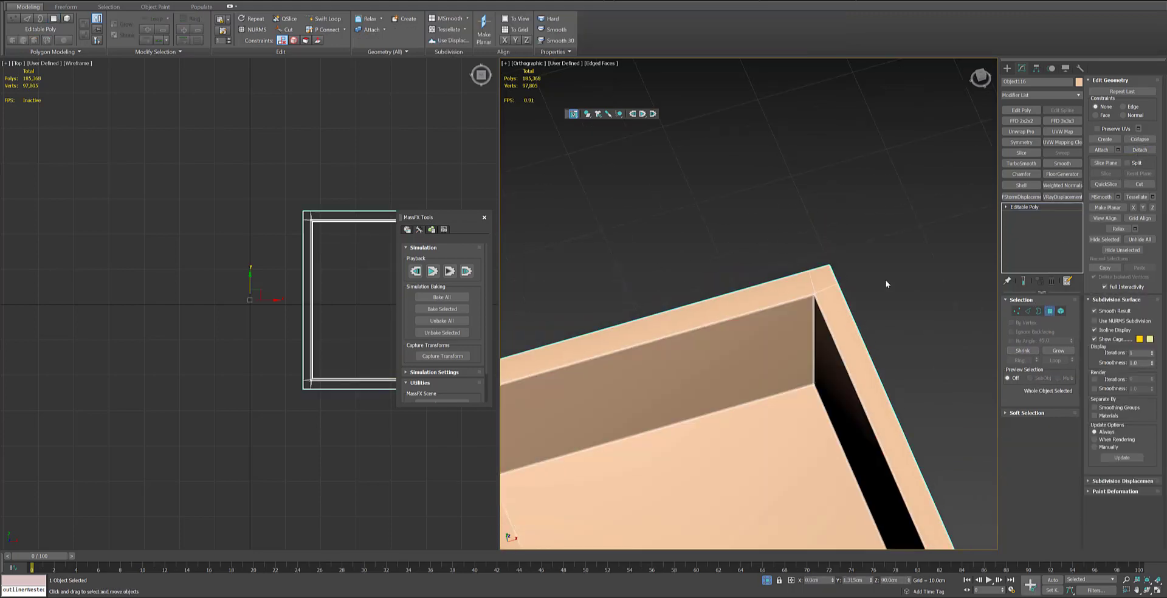
# Step: Select the detached inner shell and cap its open border at the top
pyautogui.keyDown('ctrl'); pyautogui.click(754, 328); pyautogui.keyUp('ctrl')
pyautogui.click(807, 286)
pyautogui.scroll(-3, 806, 286)
pyautogui.press('3')
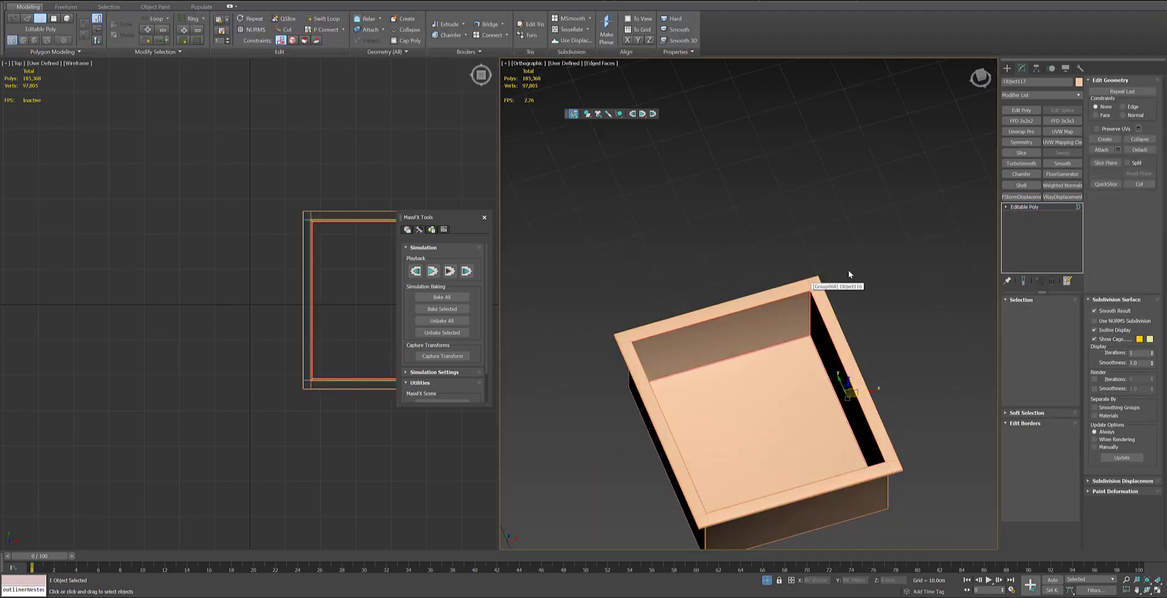
pyautogui.hotkey('ctrl', 'a')
pyautogui.click(405, 41)
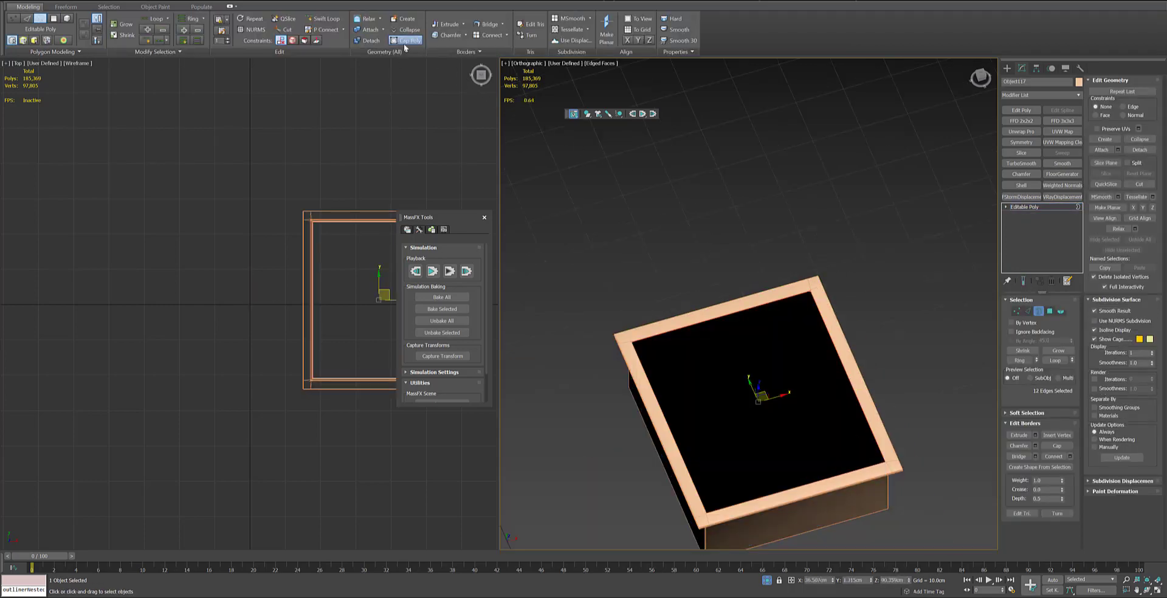
# Step: Isolate the capped shell and flip all of its polygons so they face outward
pyautogui.keyDown('alt'); pyautogui.moveTo(754, 313); pyautogui.dragTo(775, 292, button='middle'); pyautogui.keyUp('alt')
pyautogui.hotkey('alt', 'q')
pyautogui.click(1050, 310)
pyautogui.hotkey('ctrl', 'a')
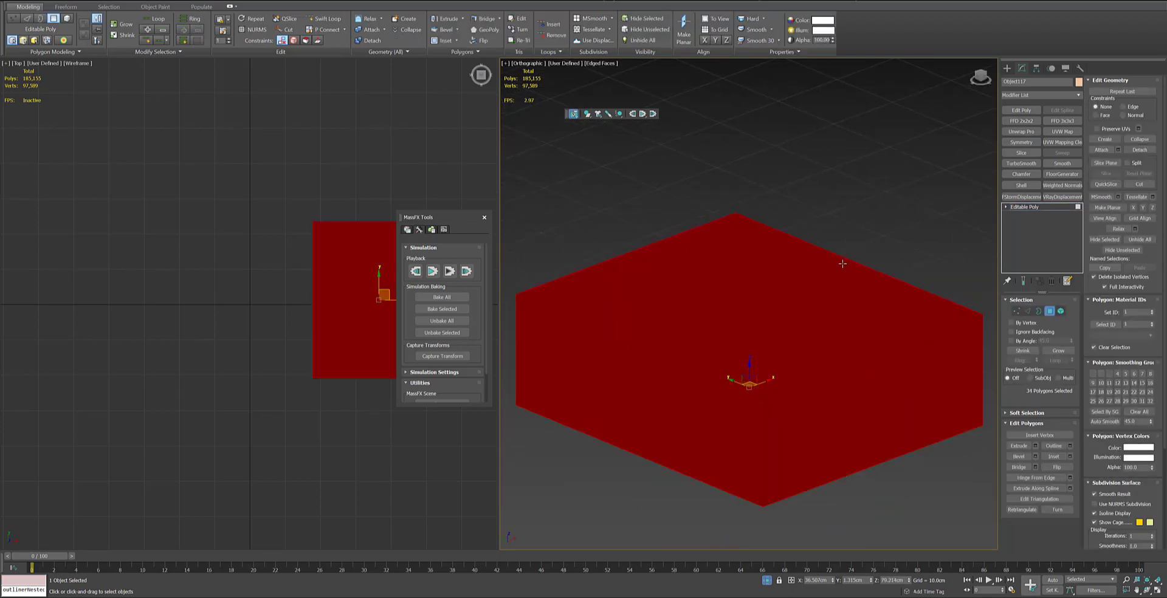
pyautogui.click(1052, 465)
pyautogui.click(1050, 311)
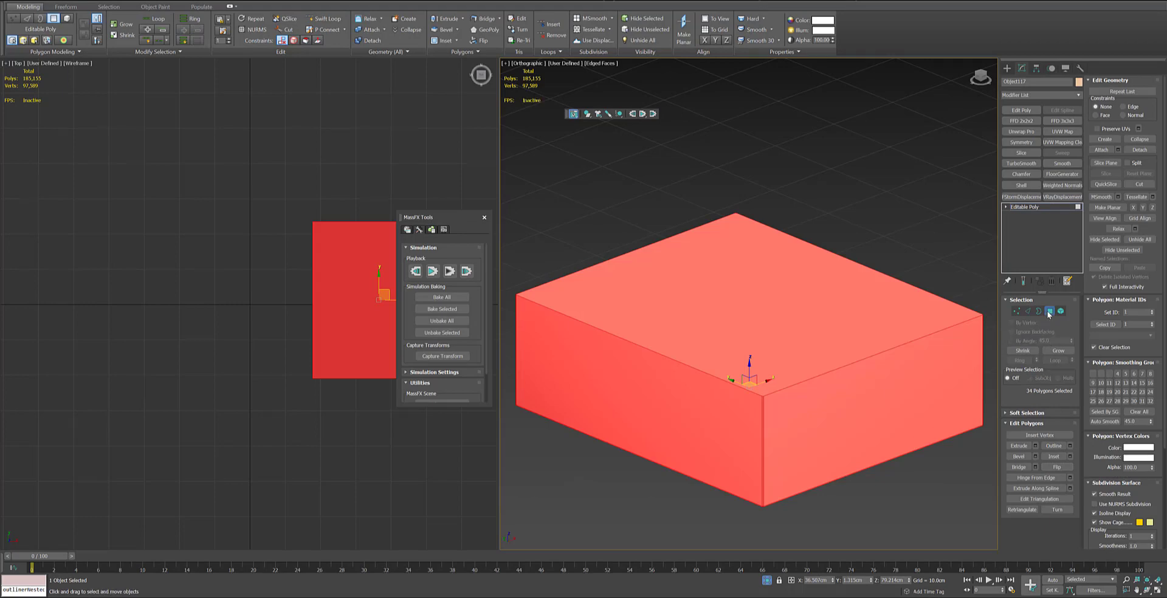
# Step: Apply a Quadify Mesh modifier with a quad size of 2% to the flipped shell
pyautogui.click(1076, 98)
pyautogui.press('q')
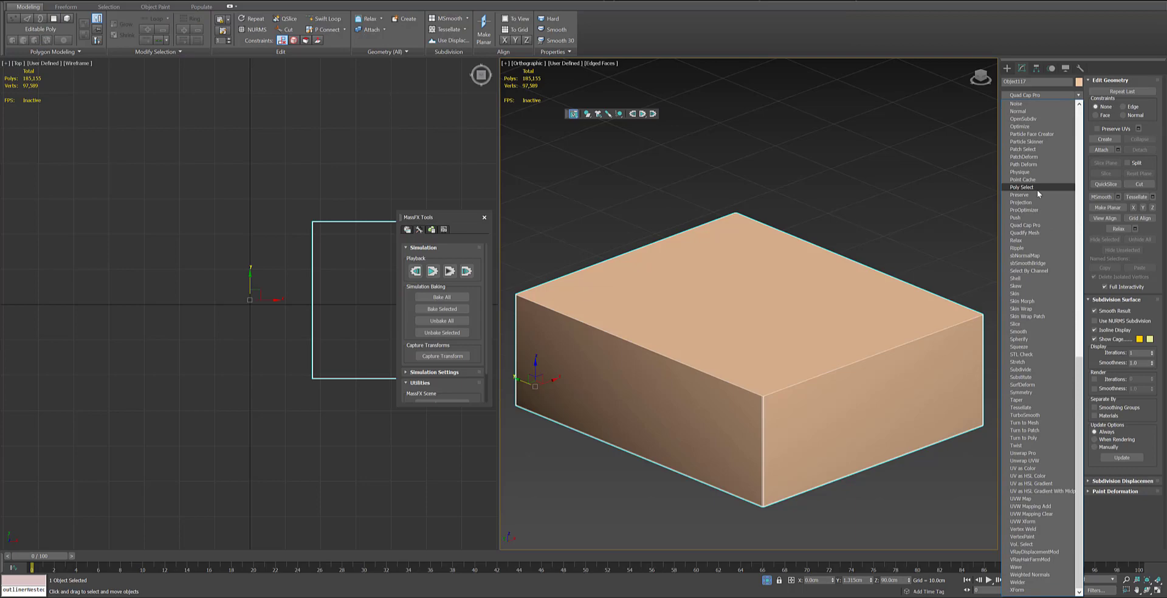
pyautogui.click(1023, 234)
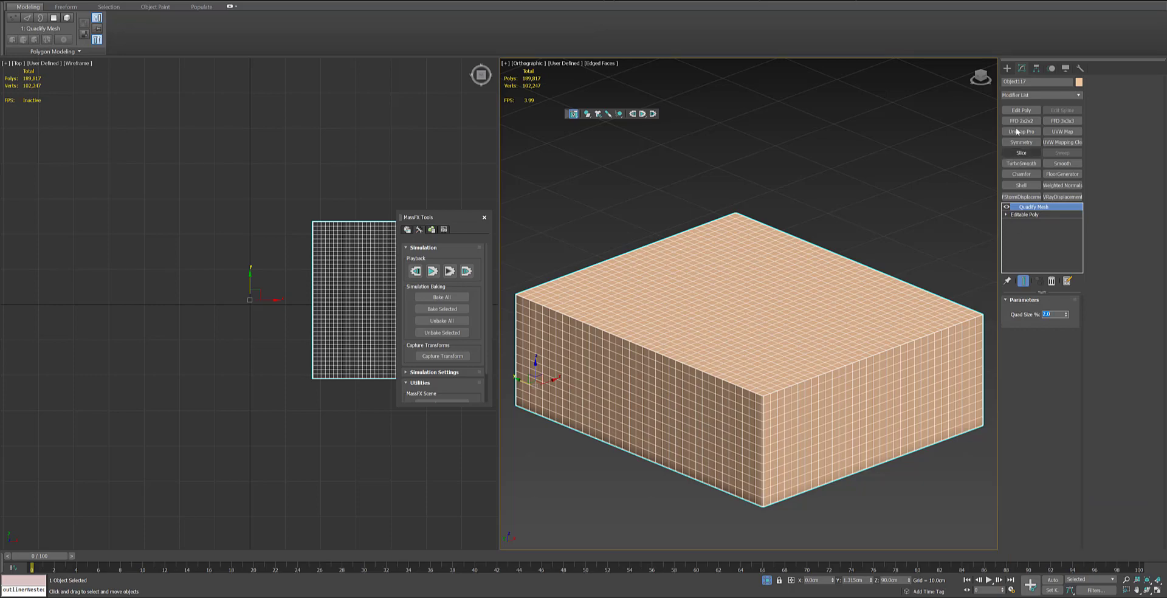
# Step: Add an Edit Poly modifier and select all polygons of the box's top face using By Angle at 45
pyautogui.click(1021, 110)
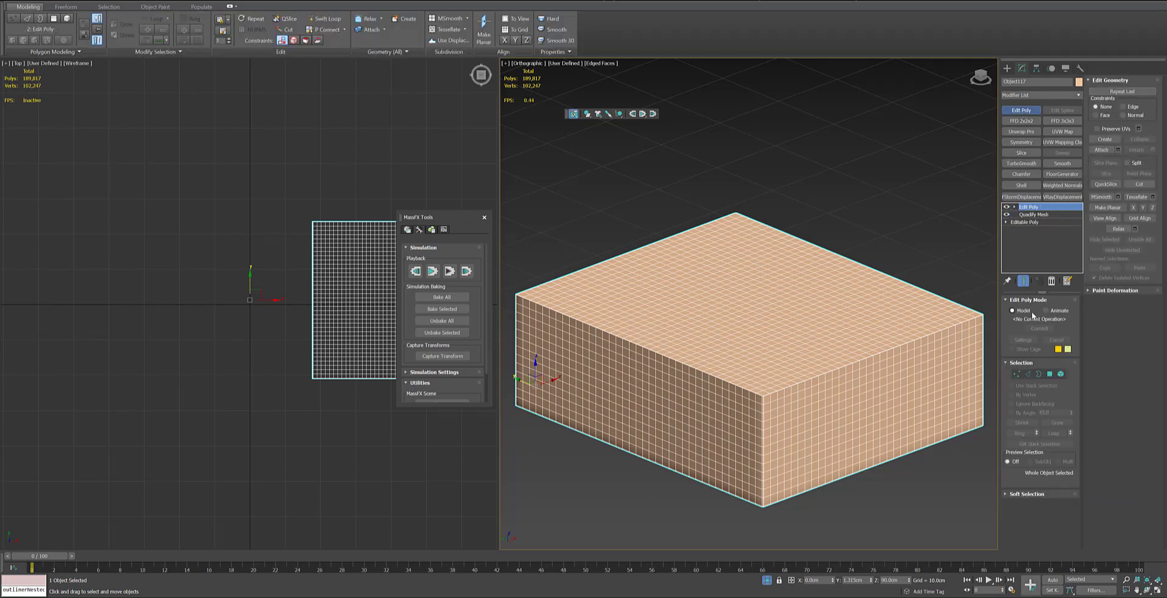
pyautogui.click(1050, 373)
pyautogui.click(1026, 414)
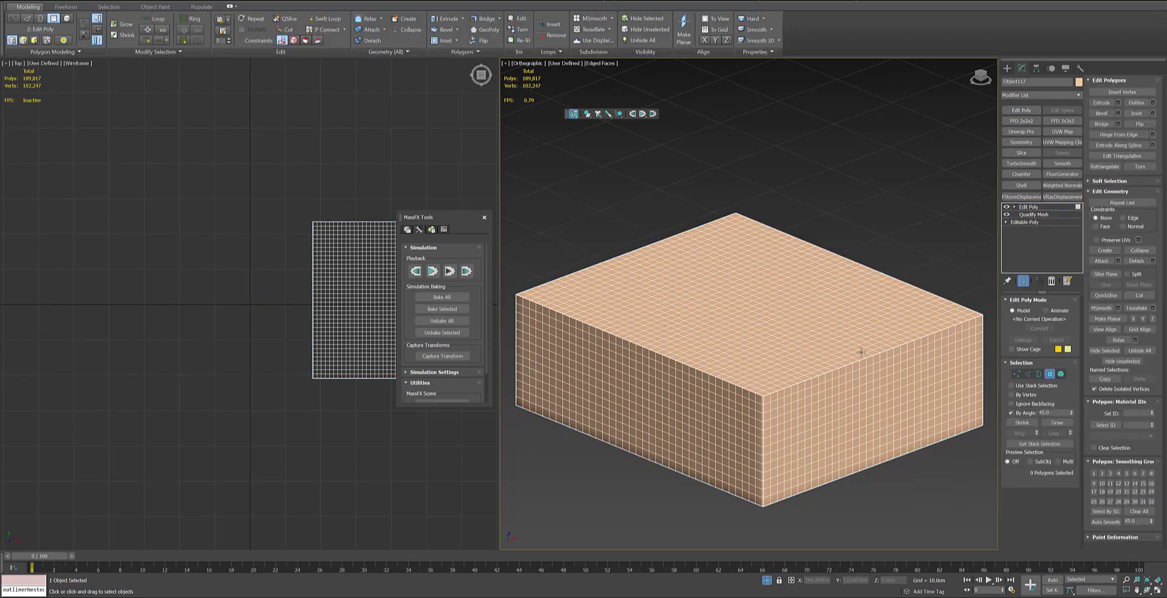
pyautogui.click(747, 305)
pyautogui.click(1012, 414)
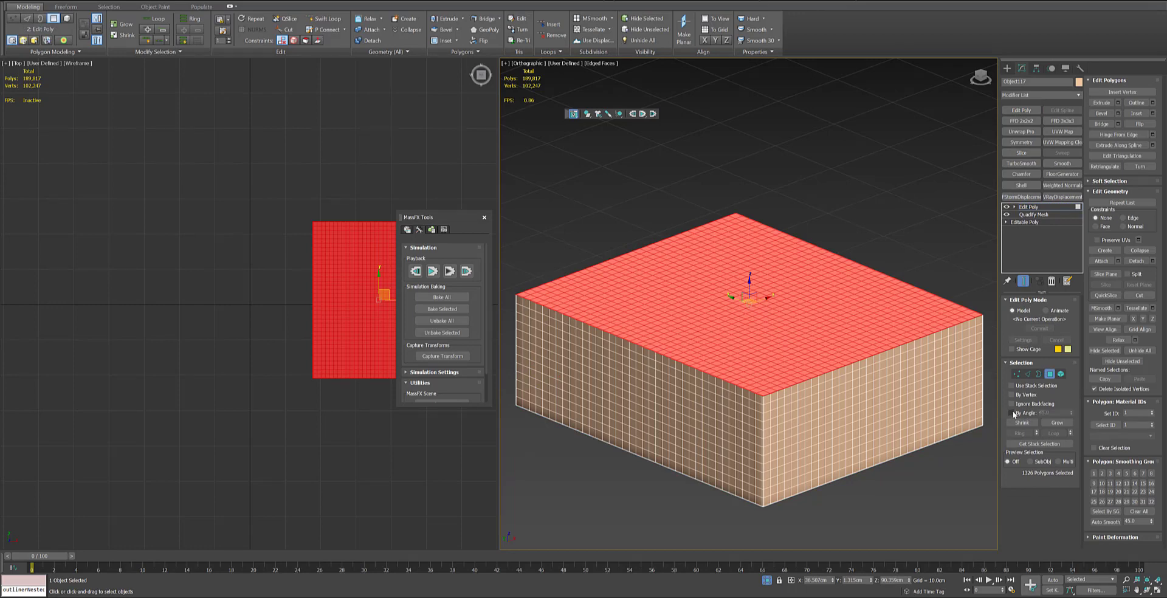
# Step: Apply a Noise modifier to the selected top face with a scale of 1 and a Z strength of 0.5 cm
pyautogui.click(1079, 95)
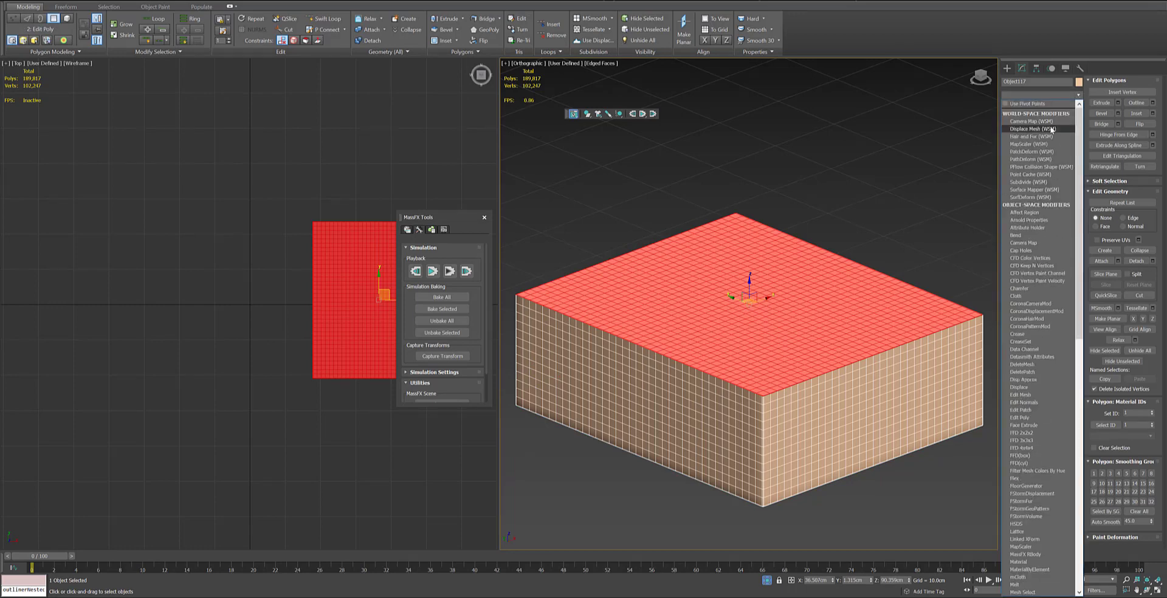
pyautogui.press('n')
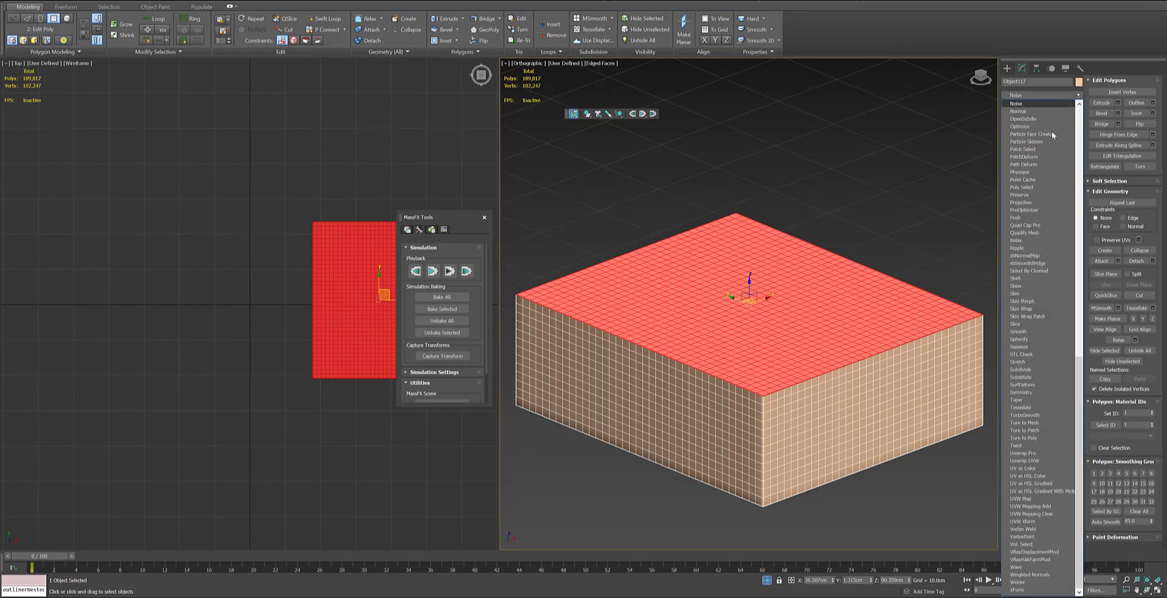
pyautogui.click(1019, 106)
pyautogui.scroll(2, 750, 290)
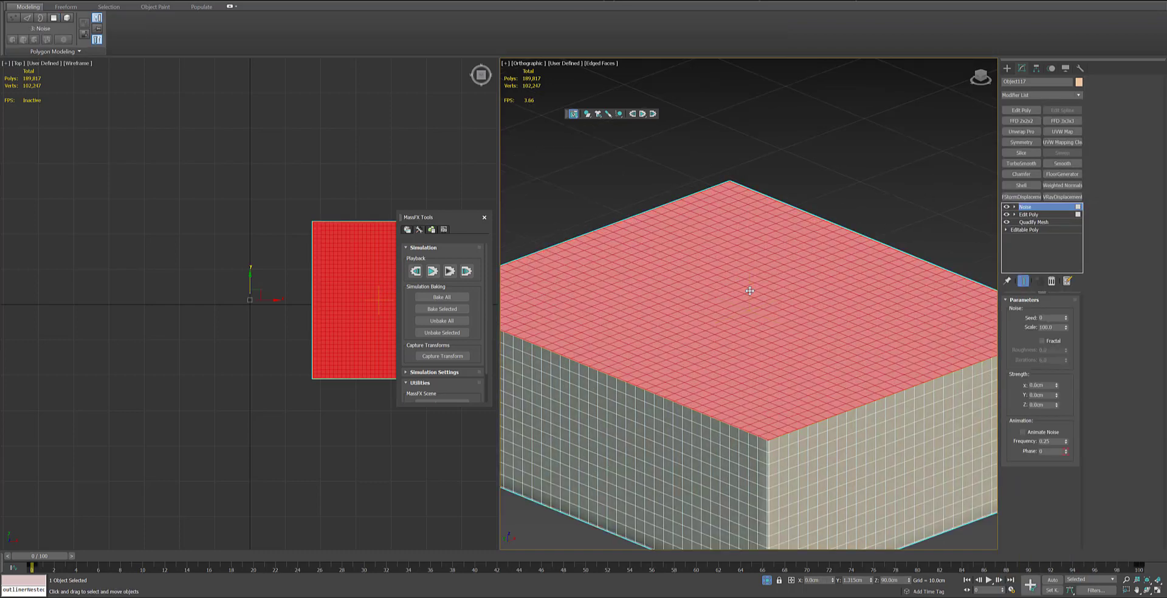
pyautogui.doubleClick(1047, 327)
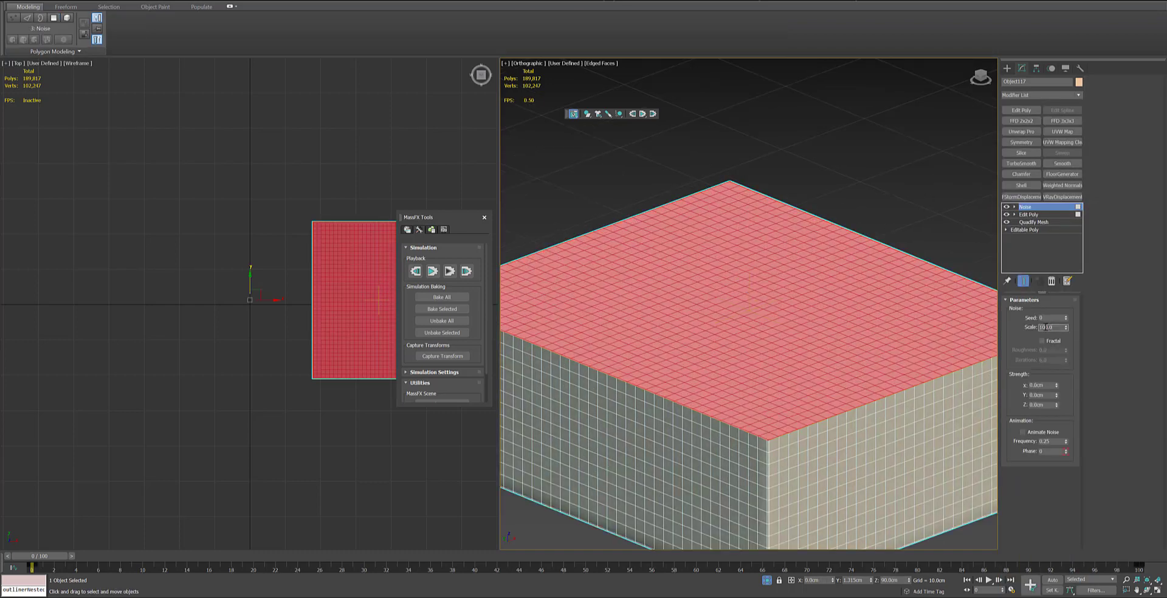
pyautogui.click(1040, 405)
pyautogui.write('0.5')
pyautogui.press('Return')
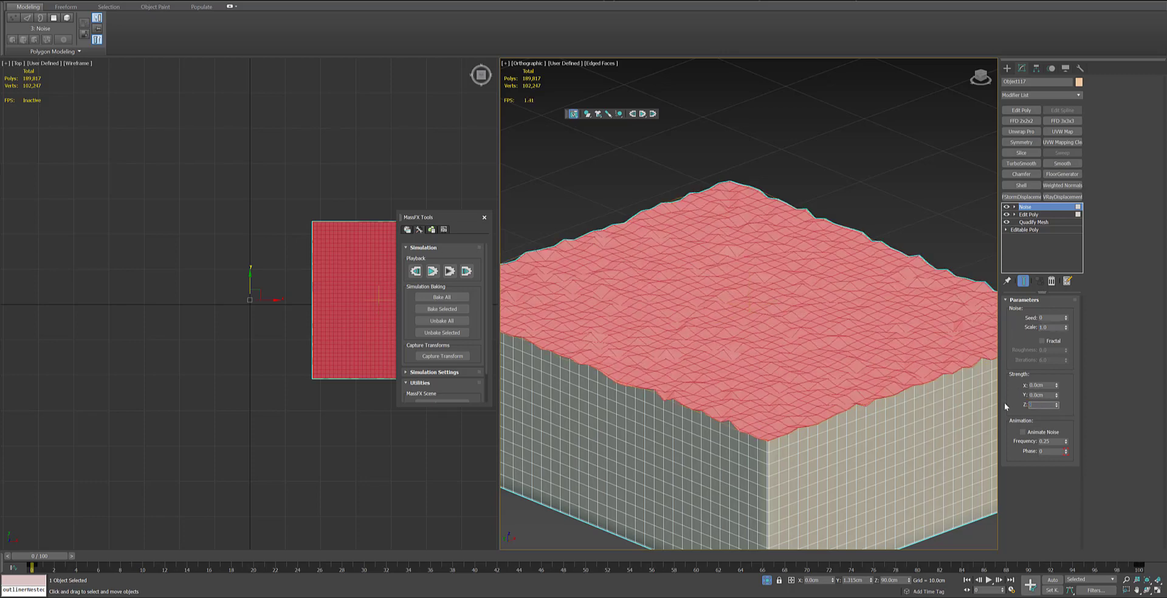
# Step: Convert the noise-displaced inner volume to an Editable Poly and show it shaded without edged faces
pyautogui.moveTo(790, 305); pyautogui.dragTo(794, 280, button='middle')
pyautogui.rightClick(793, 277)
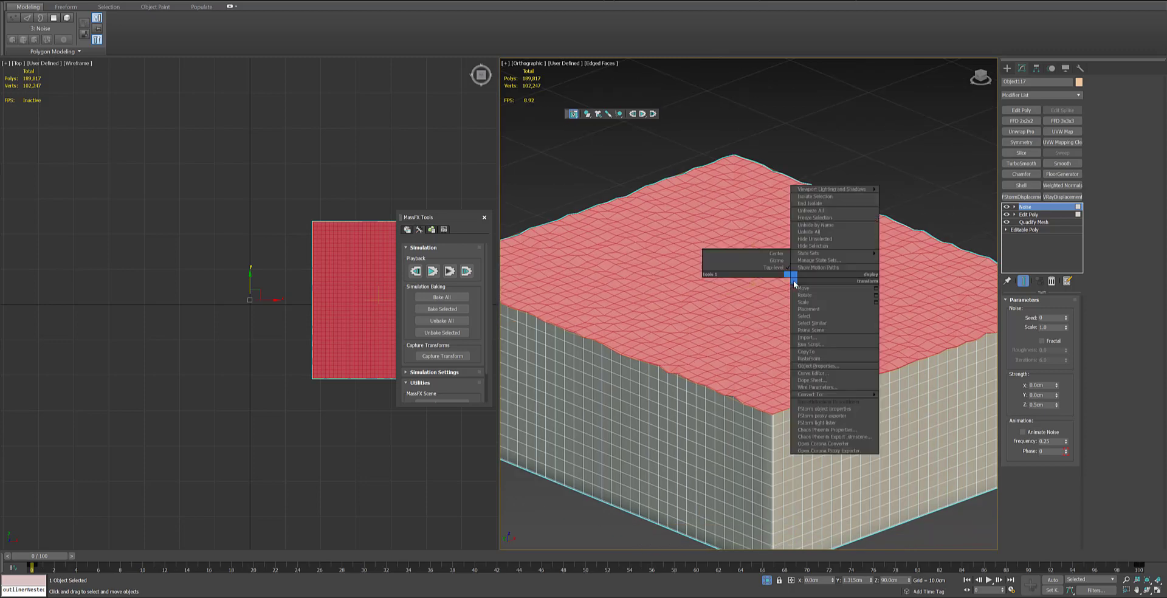
pyautogui.moveTo(851, 394)
pyautogui.click(892, 401)
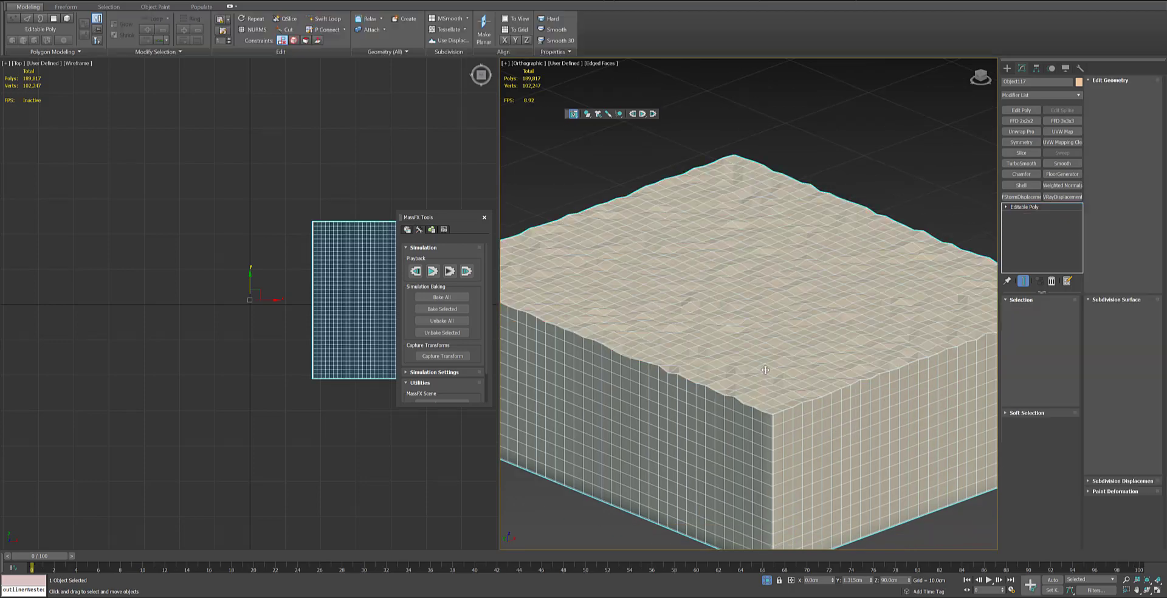
pyautogui.press('F4')
pyautogui.scroll(3, 737, 314)
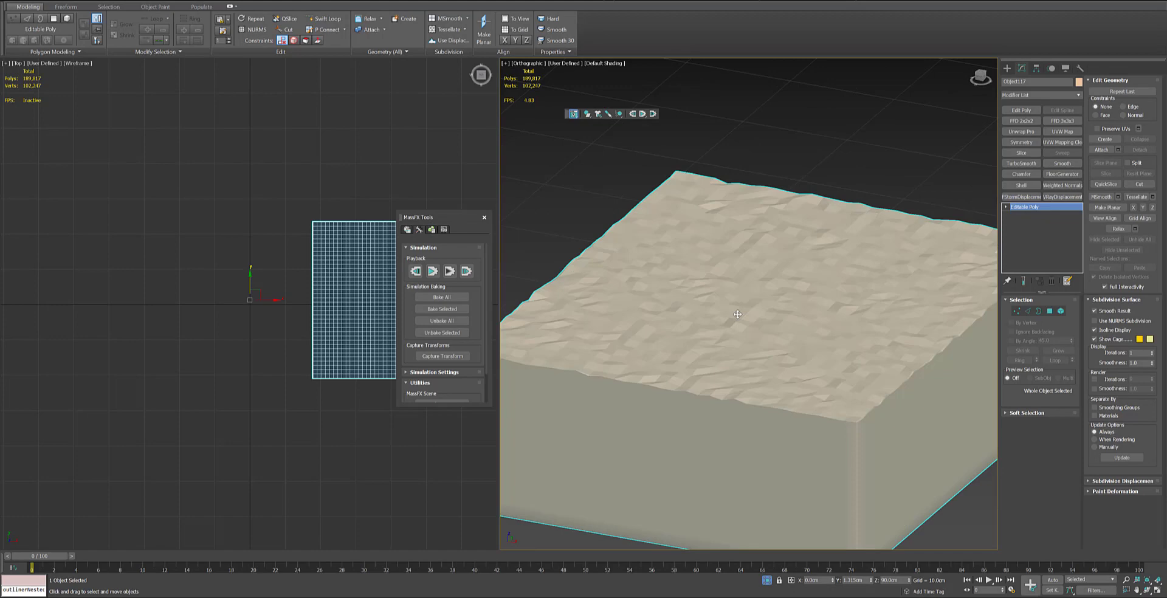
# Step: Apply a Smooth modifier with Auto Smooth to the inner volume and collapse it to an Editable Poly
pyautogui.click(1063, 163)
pyautogui.click(1027, 311)
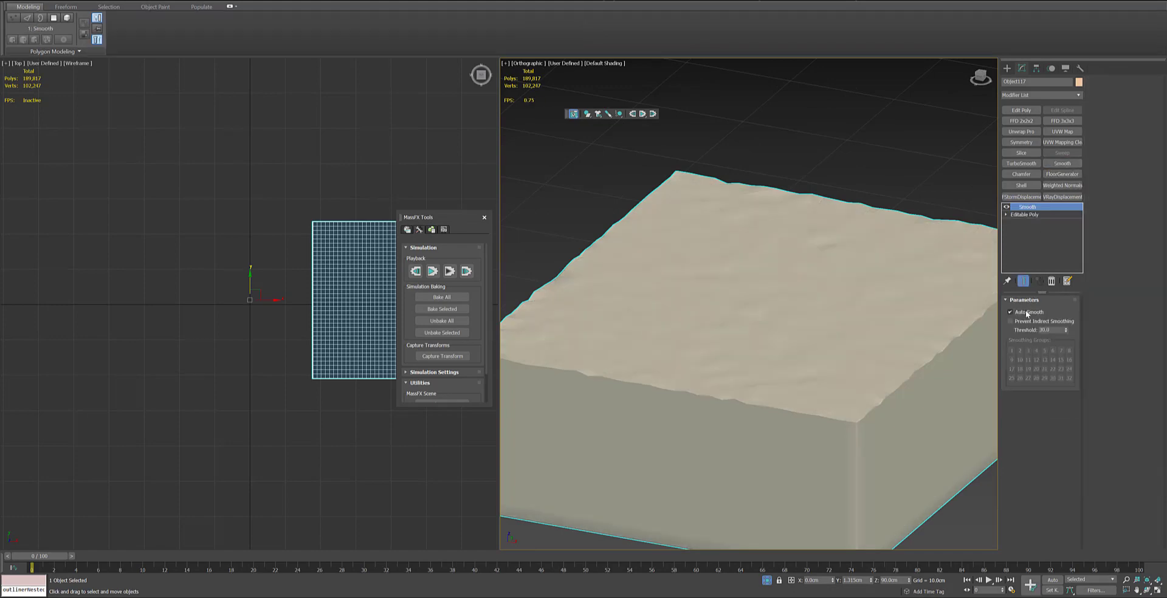
pyautogui.keyDown('alt'); pyautogui.moveTo(797, 297); pyautogui.dragTo(826, 296, button='middle'); pyautogui.keyUp('alt')
pyautogui.rightClick(816, 275)
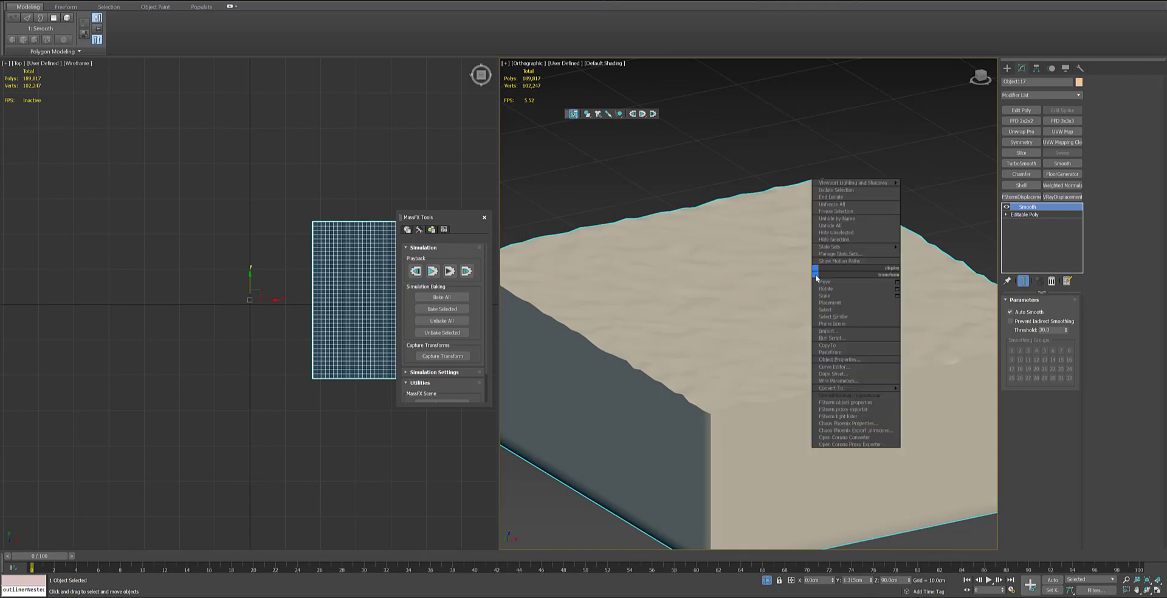
pyautogui.moveTo(837, 388)
pyautogui.click(923, 395)
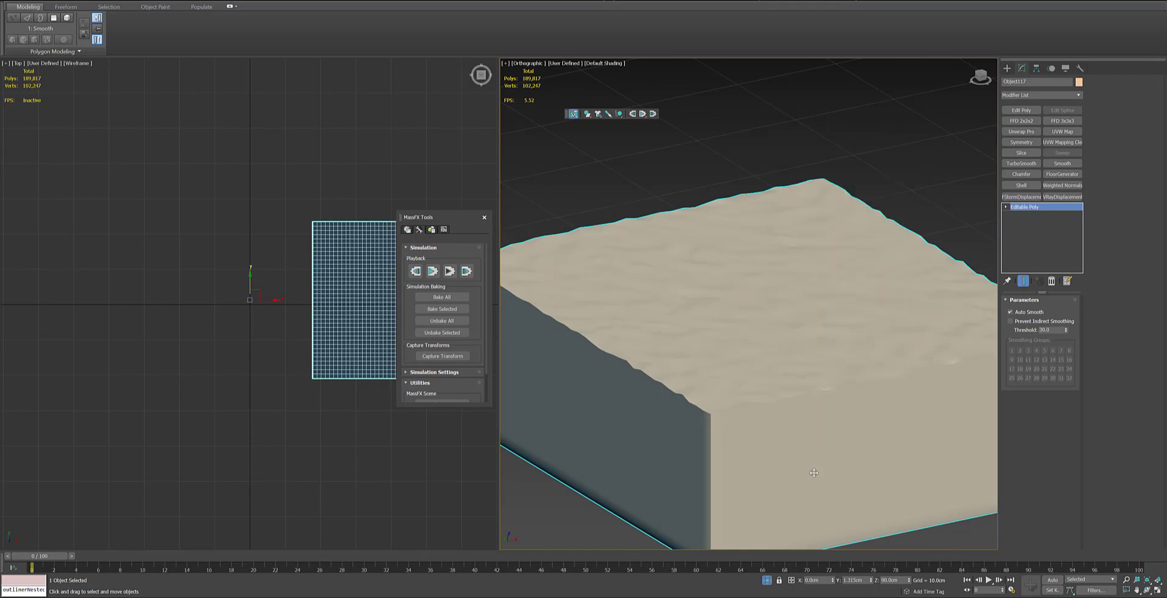
# Step: End the isolation and show the inner volume in a wireframe front view at edge sub-object level
pyautogui.click(768, 581)
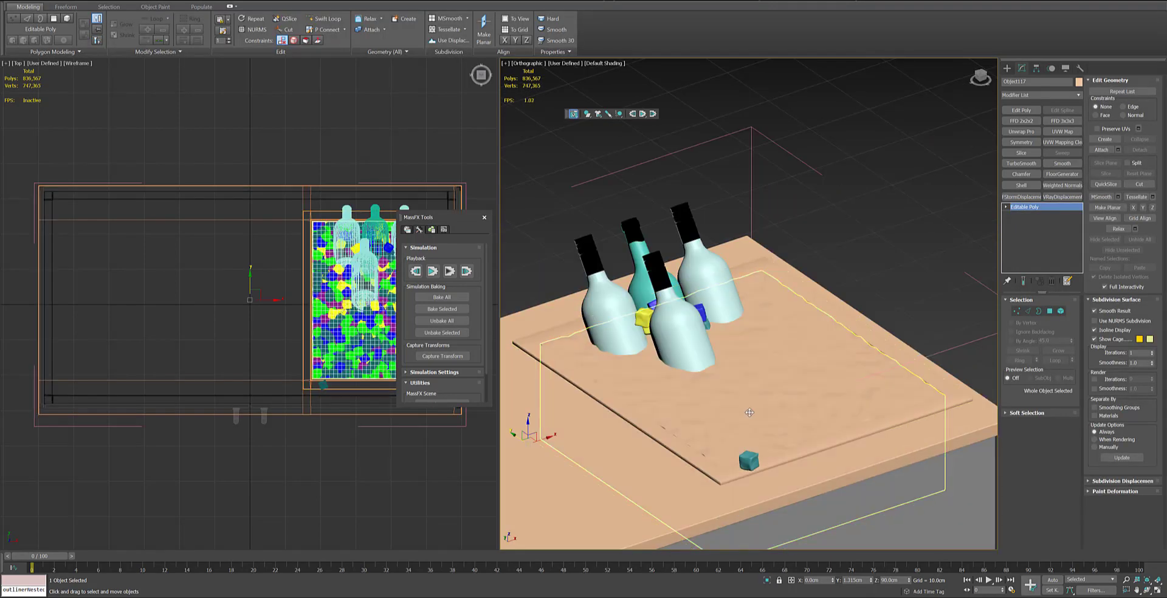
pyautogui.keyDown('alt'); pyautogui.moveTo(800, 419); pyautogui.dragTo(727, 401, button='middle'); pyautogui.keyUp('alt')
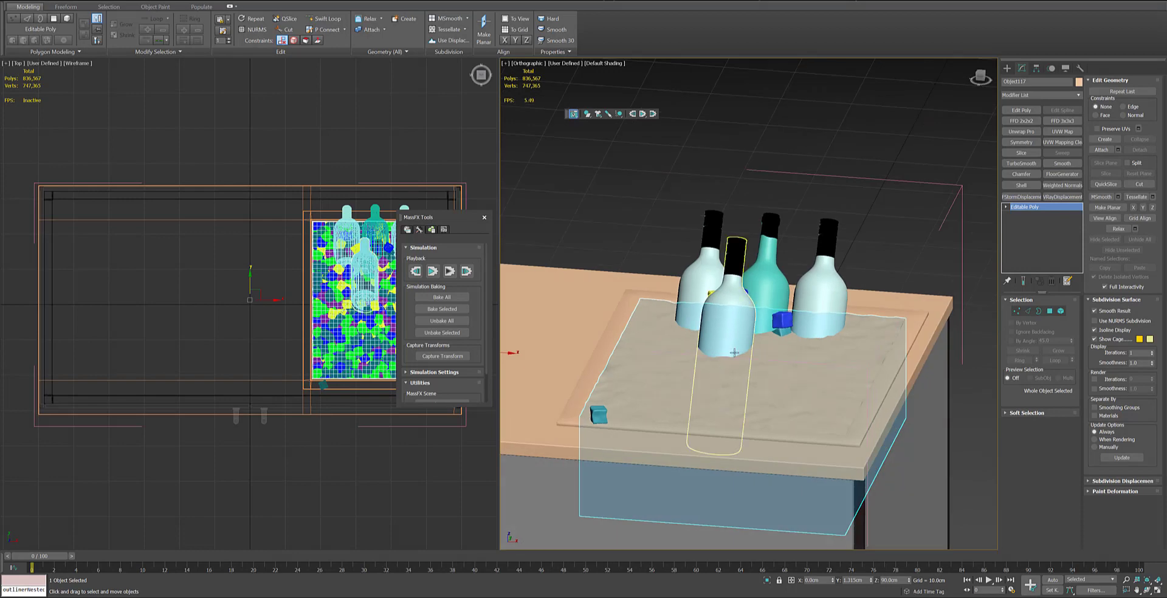
pyautogui.press('f')
pyautogui.press('F3')
pyautogui.scroll(-3, 747, 349)
pyautogui.press('1')
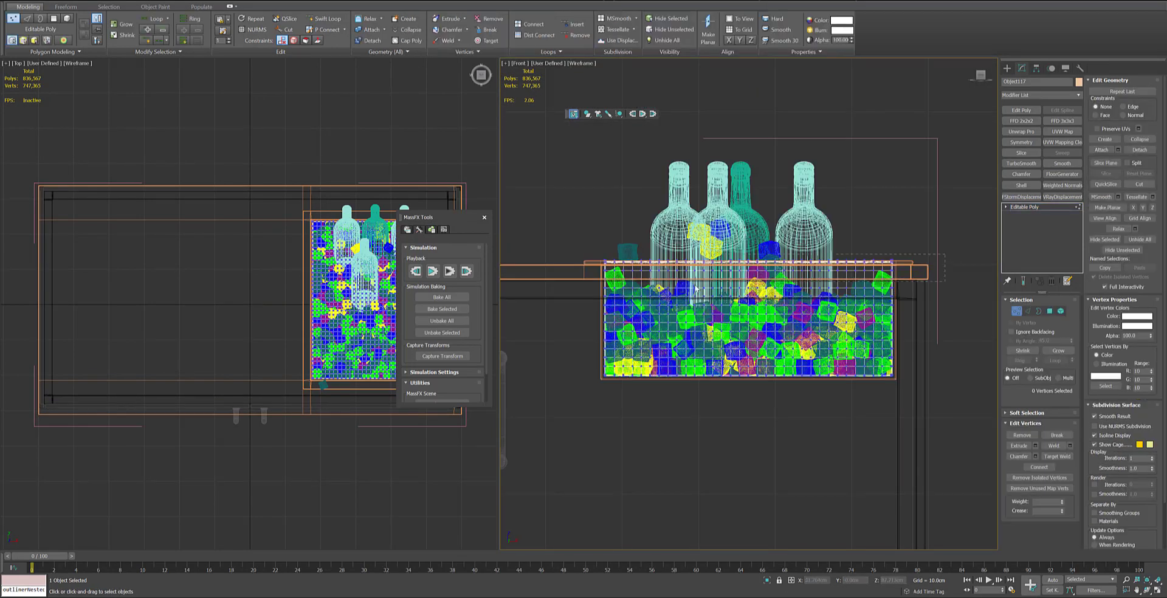
pyautogui.press('2')
pyautogui.scroll(5, 696, 267)
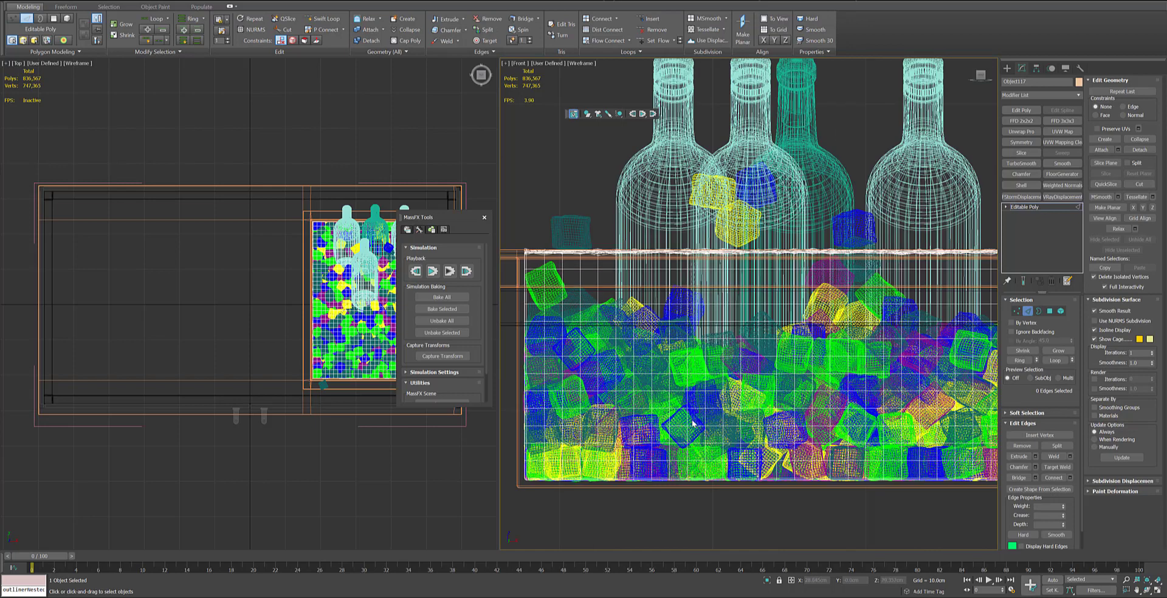
# Step: Isolate the inner volume and remove the horizontal edge loops from its side walls, including those near the base
pyautogui.hotkey('ctrl', 'a')
pyautogui.click(1022, 361)
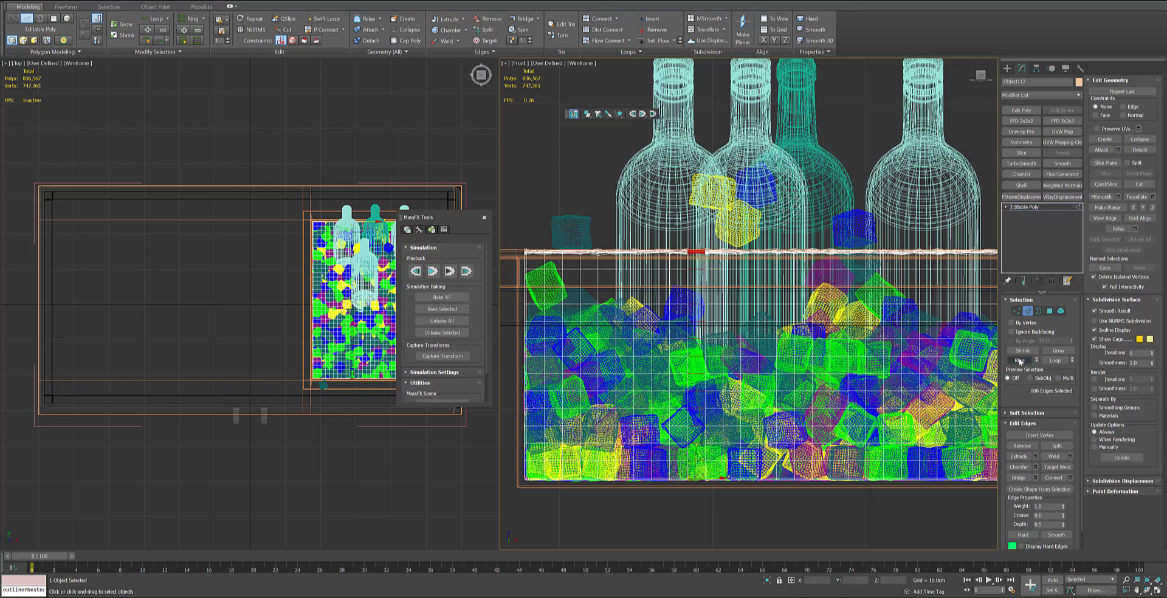
pyautogui.click(1055, 360)
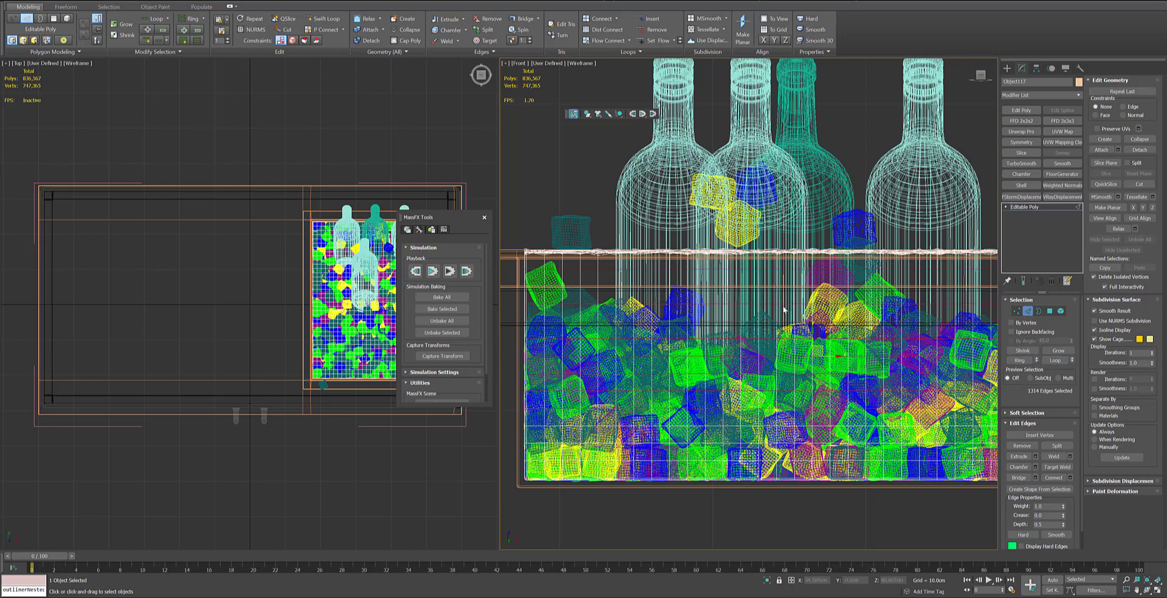
pyautogui.hotkey('ctrl', 'BackSpace')
pyautogui.hotkey('ctrl', 'z')
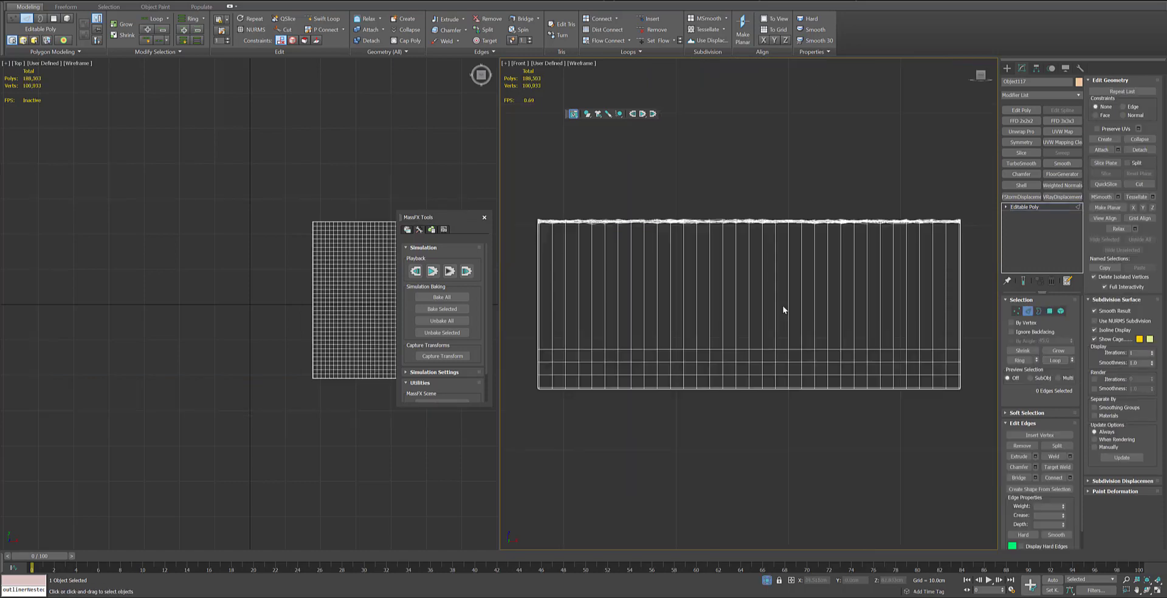
pyautogui.hotkey('alt', 'q')
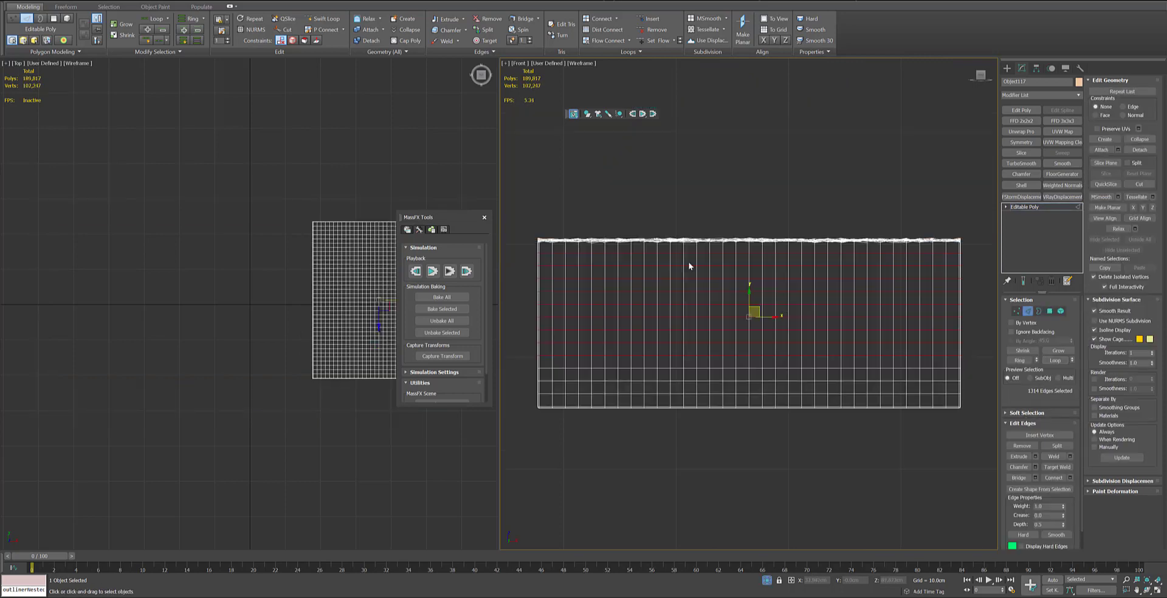
pyautogui.hotkey('ctrl', 'BackSpace')
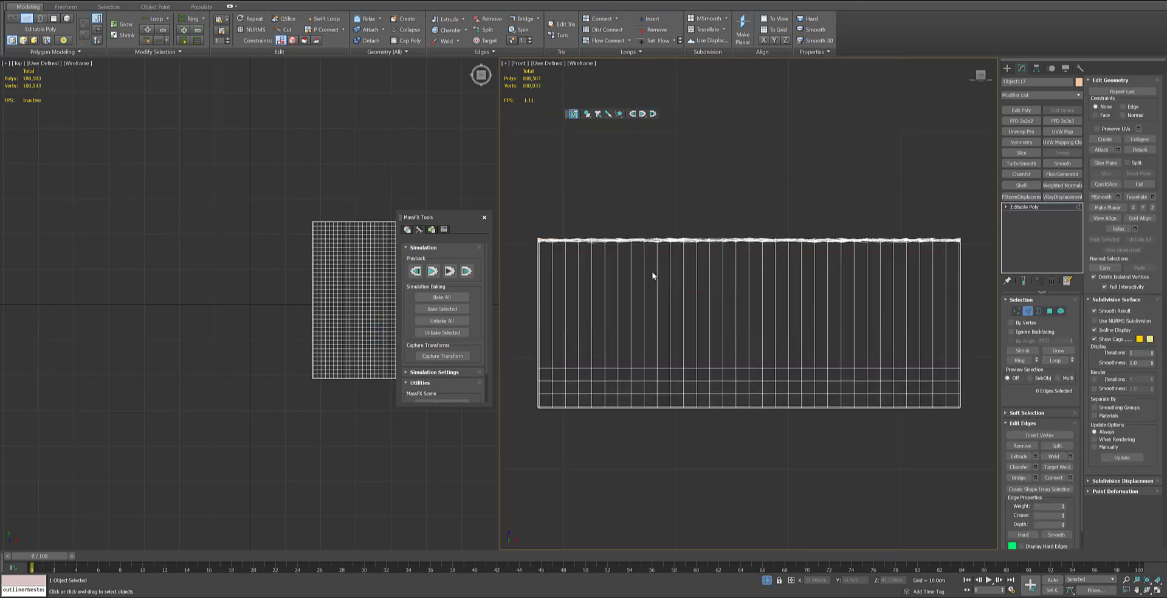
pyautogui.doubleClick(690, 396)
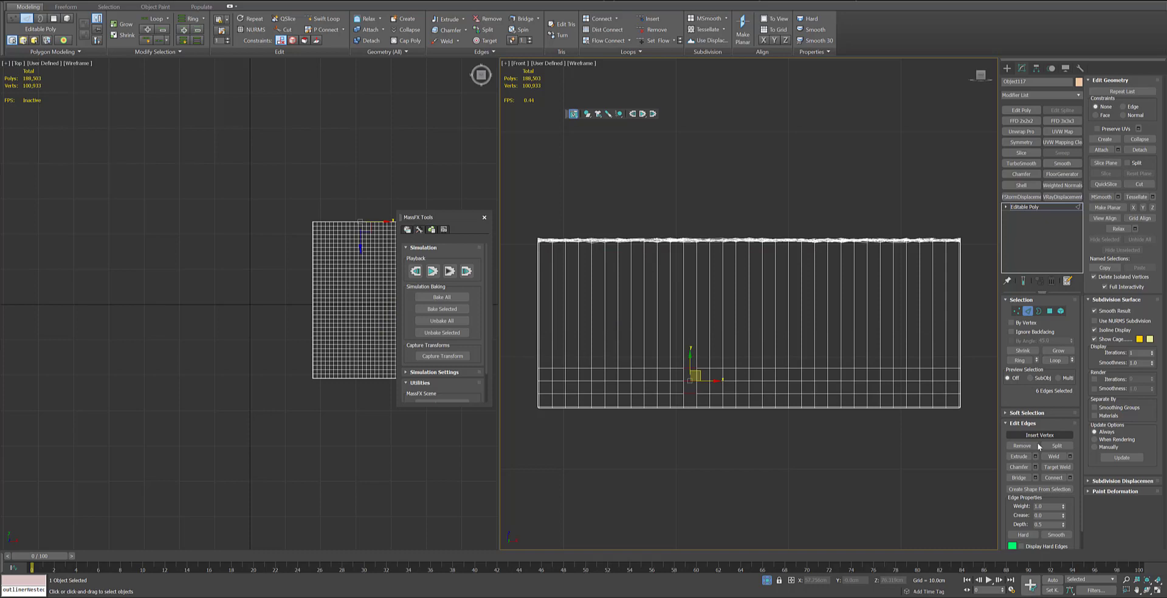
pyautogui.click(1056, 361)
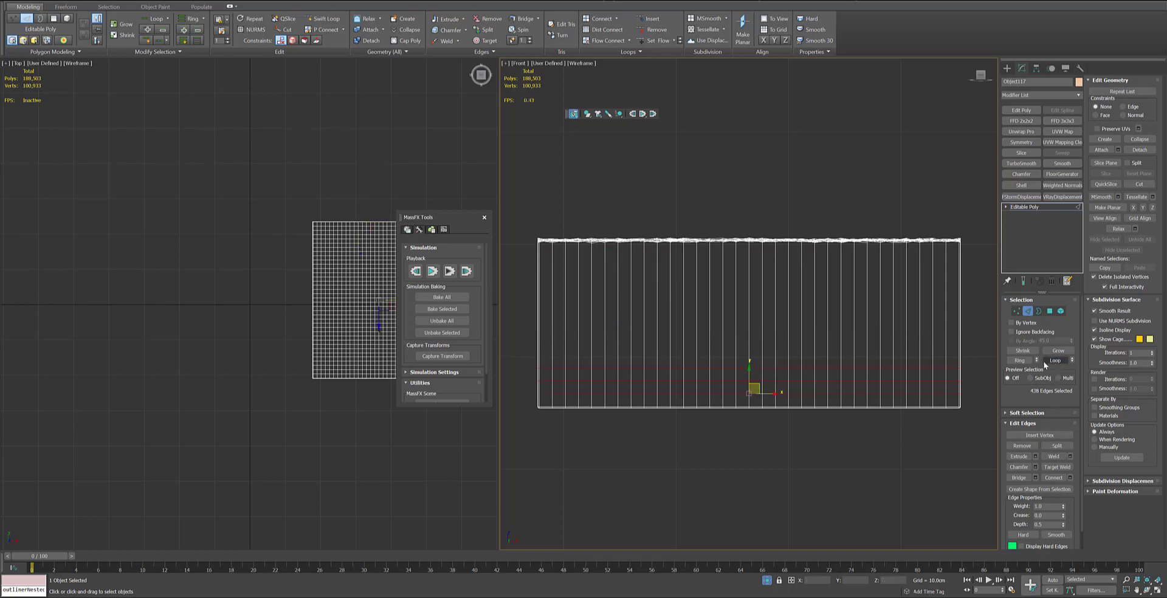
# Step: Select all top-surface vertices of the inner volume, end the isolation and lower them about 3.7 cm into the sink
pyautogui.keyDown('ctrl'); pyautogui.click(1017, 311); pyautogui.keyUp('ctrl')
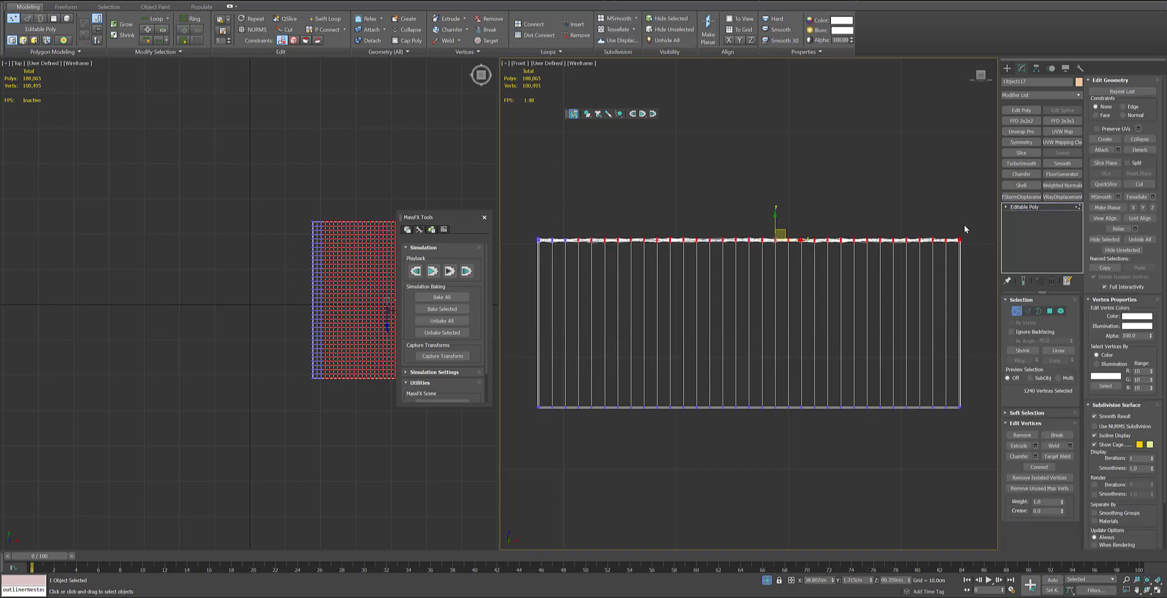
pyautogui.keyDown('ctrl'); pyautogui.moveTo(532, 257); pyautogui.dragTo(533, 258); pyautogui.keyUp('ctrl')
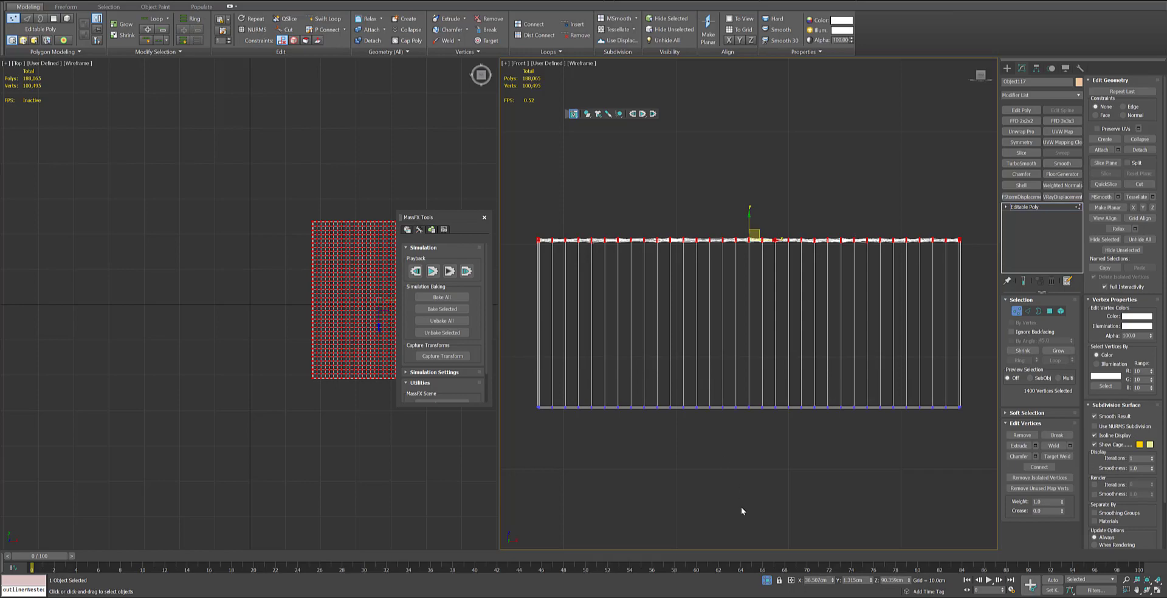
pyautogui.click(766, 582)
pyautogui.moveTo(206, 298); pyautogui.dragTo(224, 272, button='middle')
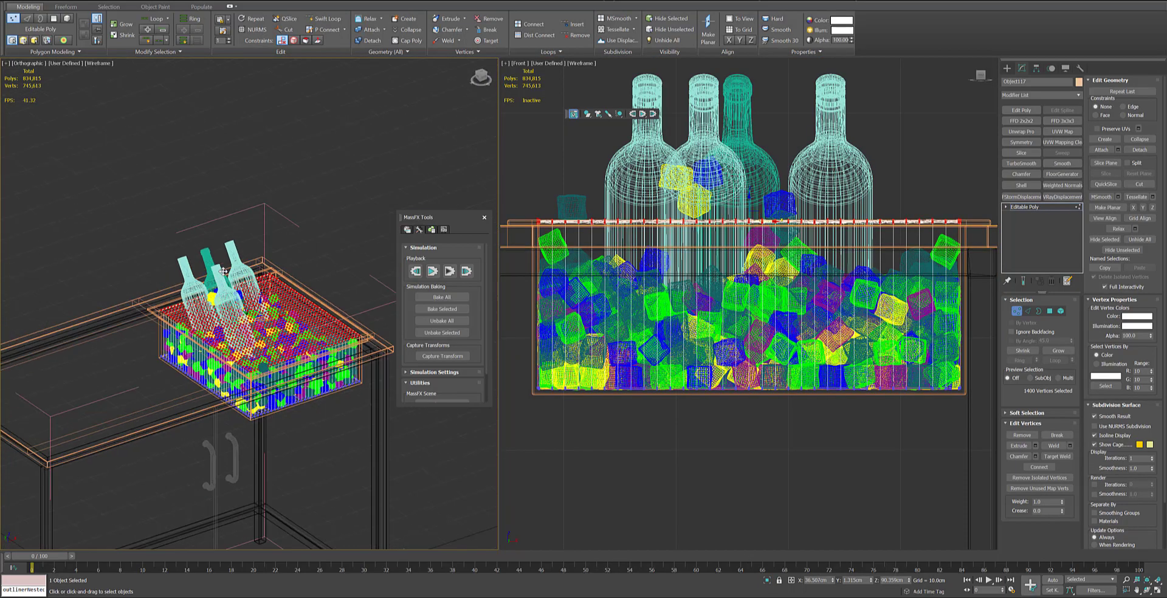
pyautogui.scroll(2, 223, 272)
pyautogui.press('F3')
pyautogui.scroll(5, 188, 298)
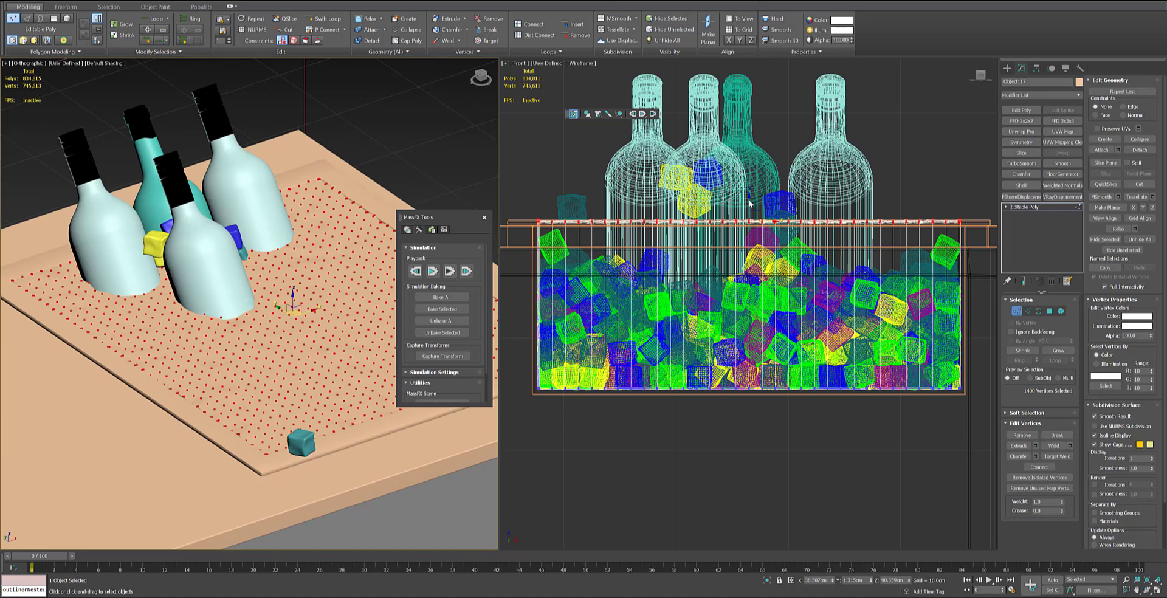
pyautogui.moveTo(753, 201); pyautogui.dragTo(751, 239)
pyautogui.scroll(-3, 751, 240)
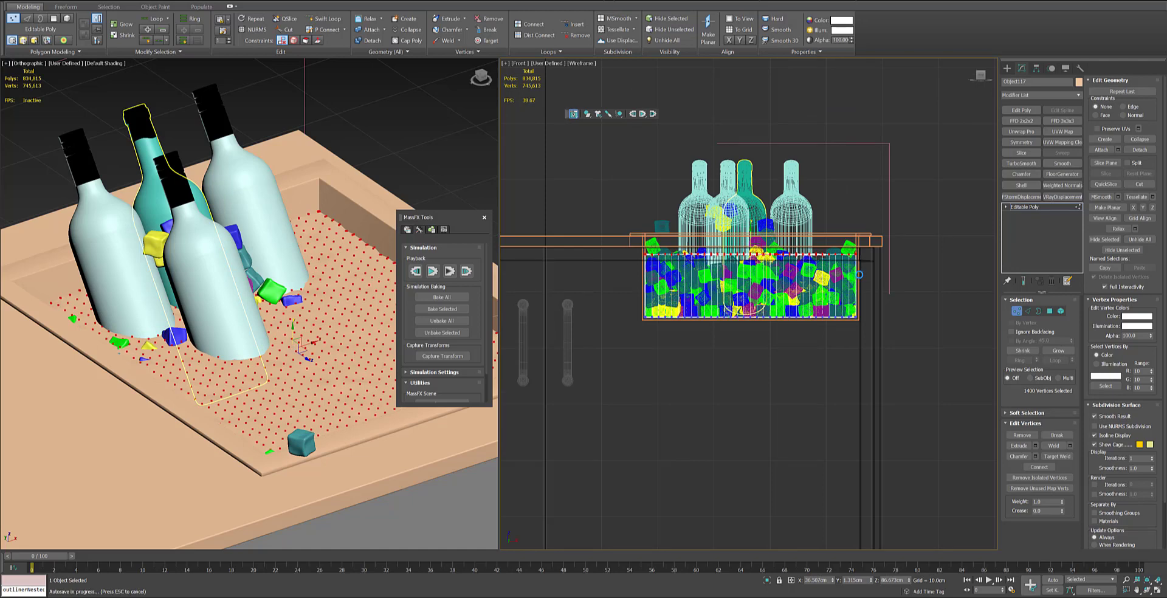
pyautogui.moveTo(865, 255); pyautogui.dragTo(867, 259, button='middle')
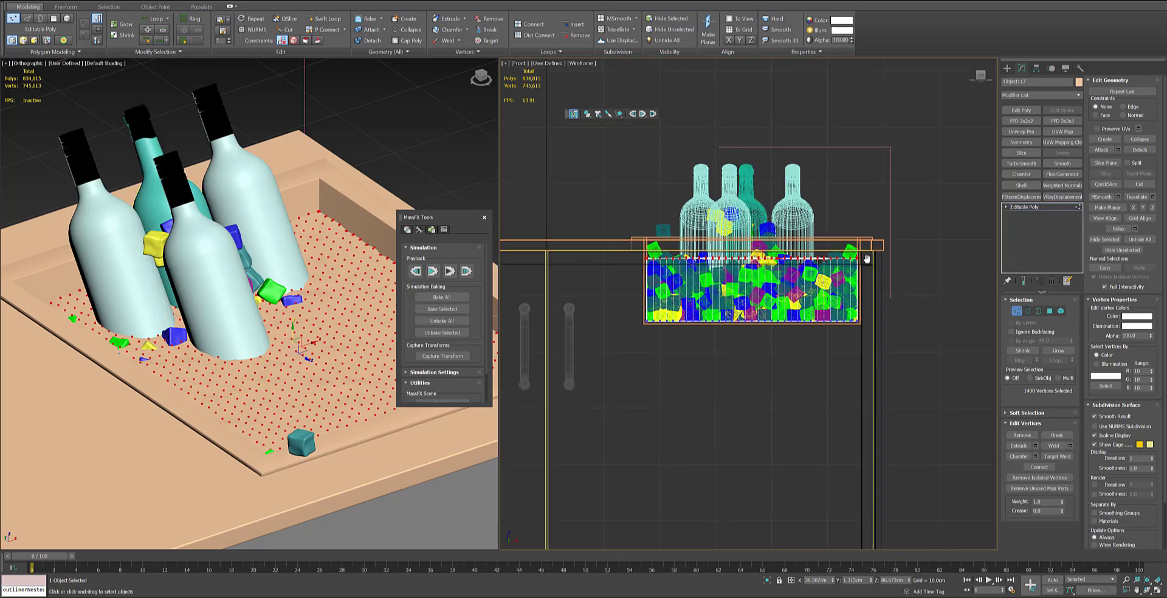
pyautogui.press('1')
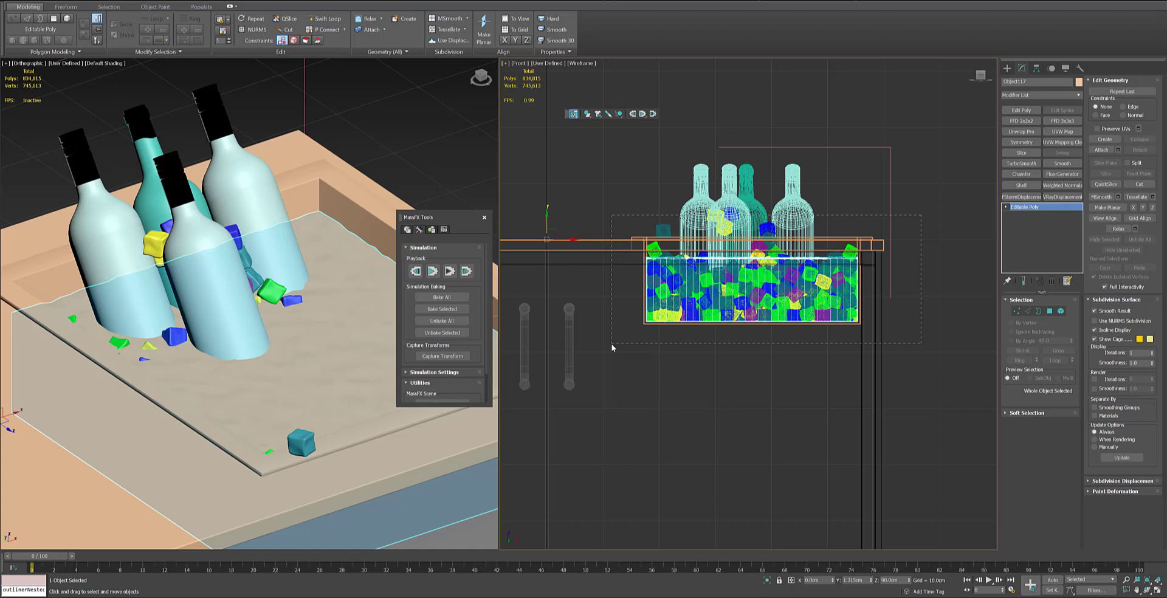
# Step: Select the cubes and inner volume in the sink, excluding the sink, bottles, cubes between the bottles and cabinet parts
pyautogui.hotkey('ctrl', 'a')
pyautogui.keyDown('alt'); pyautogui.moveTo(607, 213); pyautogui.dragTo(572, 286); pyautogui.keyUp('alt')
pyautogui.keyDown('alt'); pyautogui.moveTo(753, 197); pyautogui.dragTo(648, 184); pyautogui.keyUp('alt')
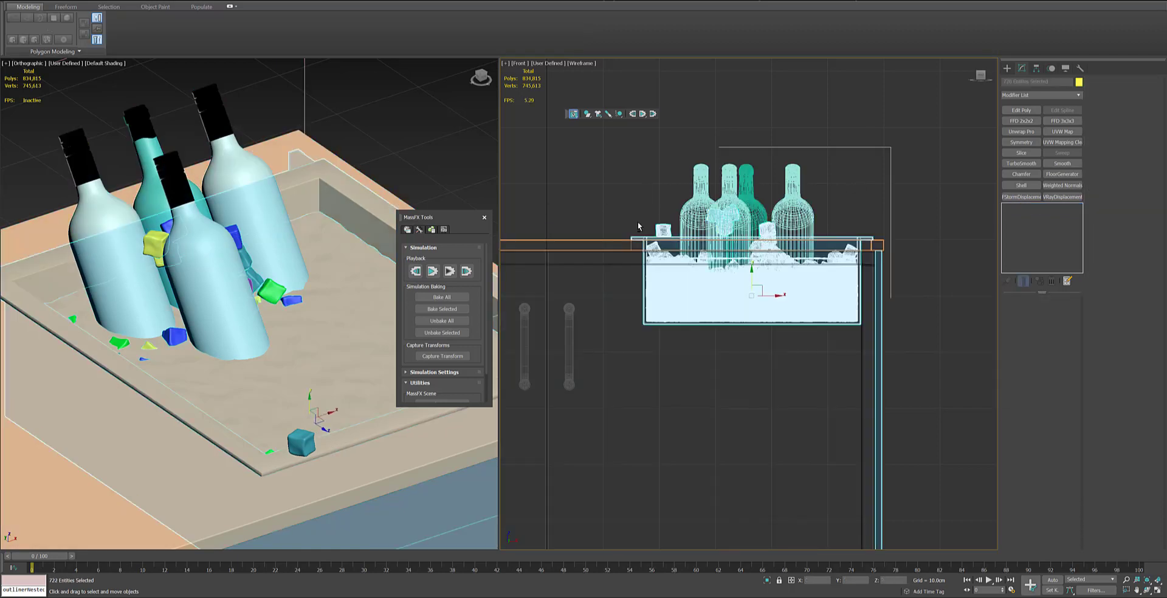
pyautogui.keyDown('alt'); pyautogui.click(741, 262); pyautogui.keyUp('alt')
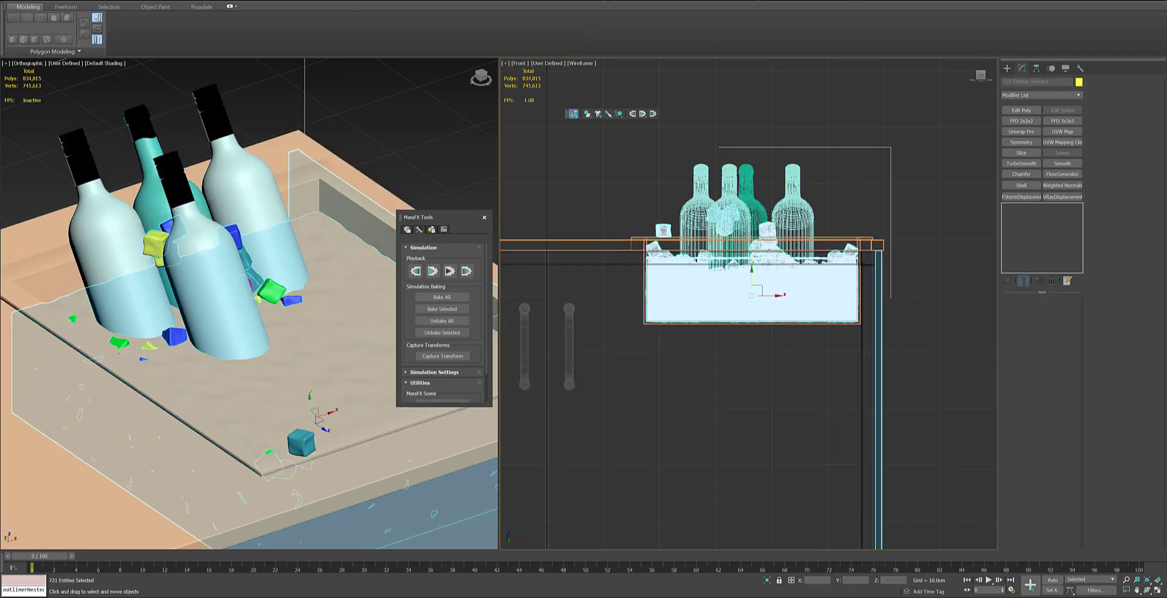
pyautogui.scroll(2, 714, 227)
pyautogui.keyDown('alt'); pyautogui.moveTo(702, 235); pyautogui.dragTo(703, 237); pyautogui.keyUp('alt')
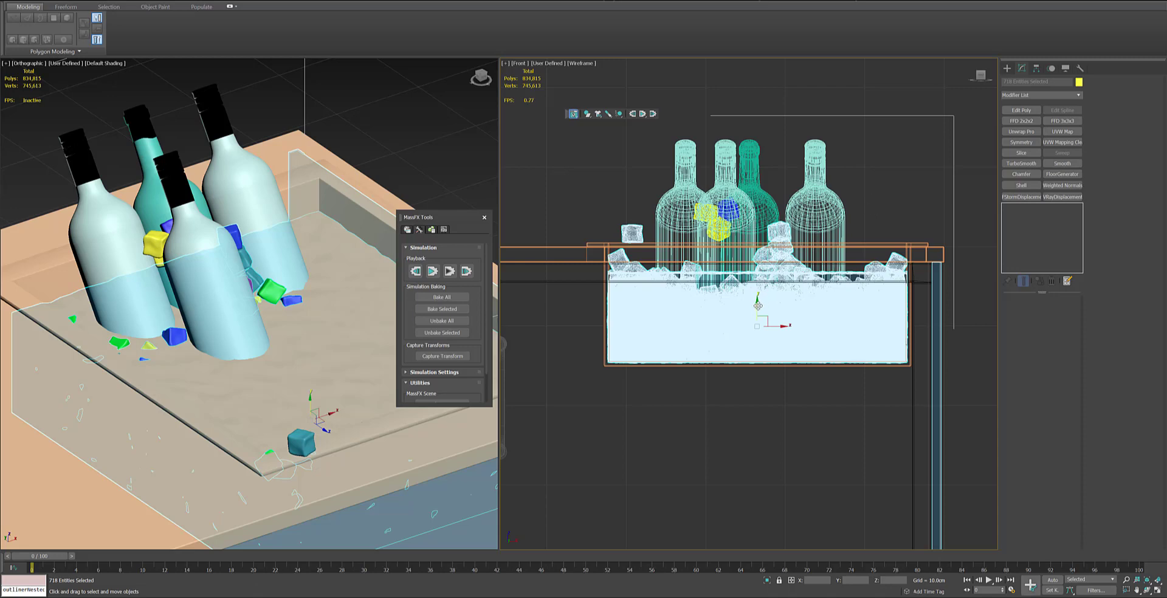
pyautogui.moveTo(759, 306); pyautogui.dragTo(759, 293)
pyautogui.hotkey('ctrl', 'z')
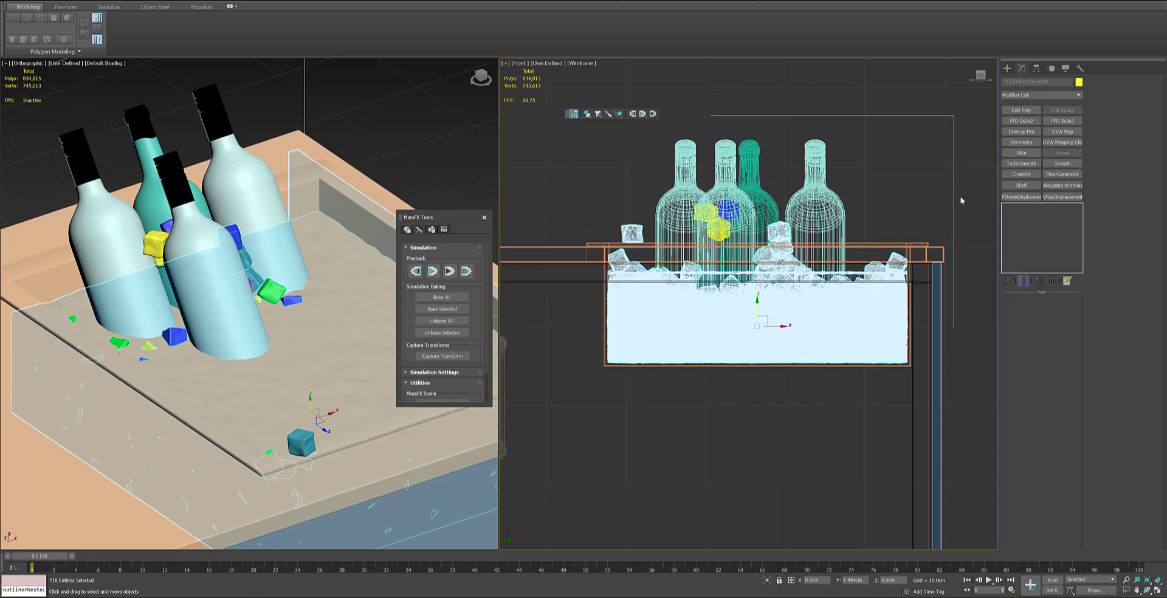
pyautogui.keyDown('alt'); pyautogui.moveTo(961, 197); pyautogui.dragTo(916, 277); pyautogui.keyUp('alt')
# Step: Try to raise the selected cubes together with the inner volume by about 1.8 cm
pyautogui.moveTo(760, 300); pyautogui.dragTo(766, 292)
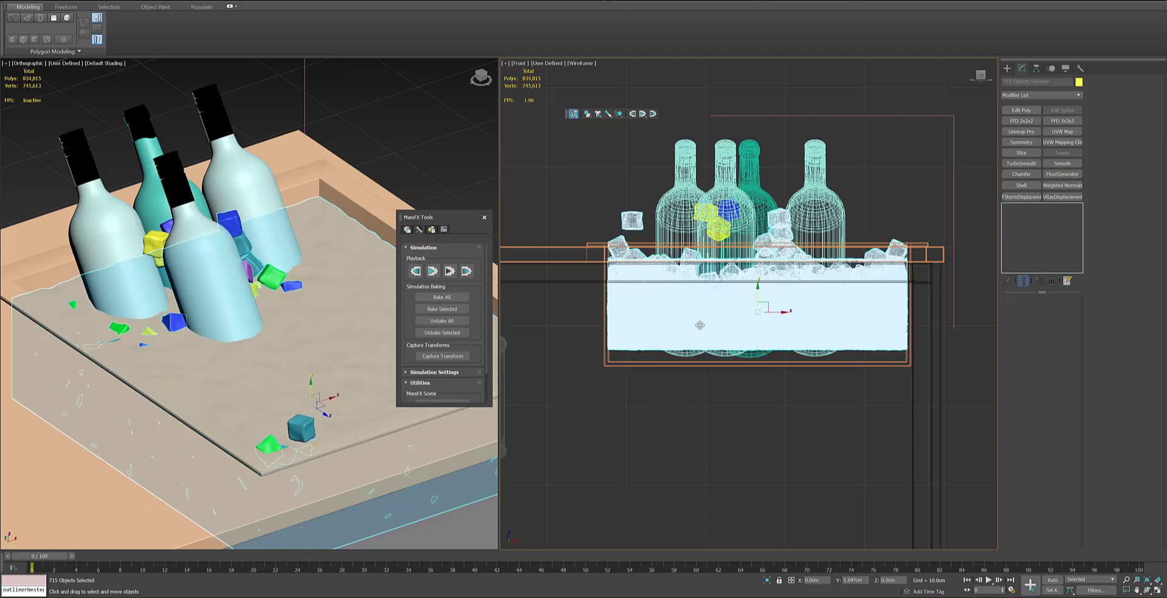
pyautogui.hotkey('ctrl', 'z')
pyautogui.keyDown('ctrl'); pyautogui.click(648, 336); pyautogui.keyUp('ctrl')
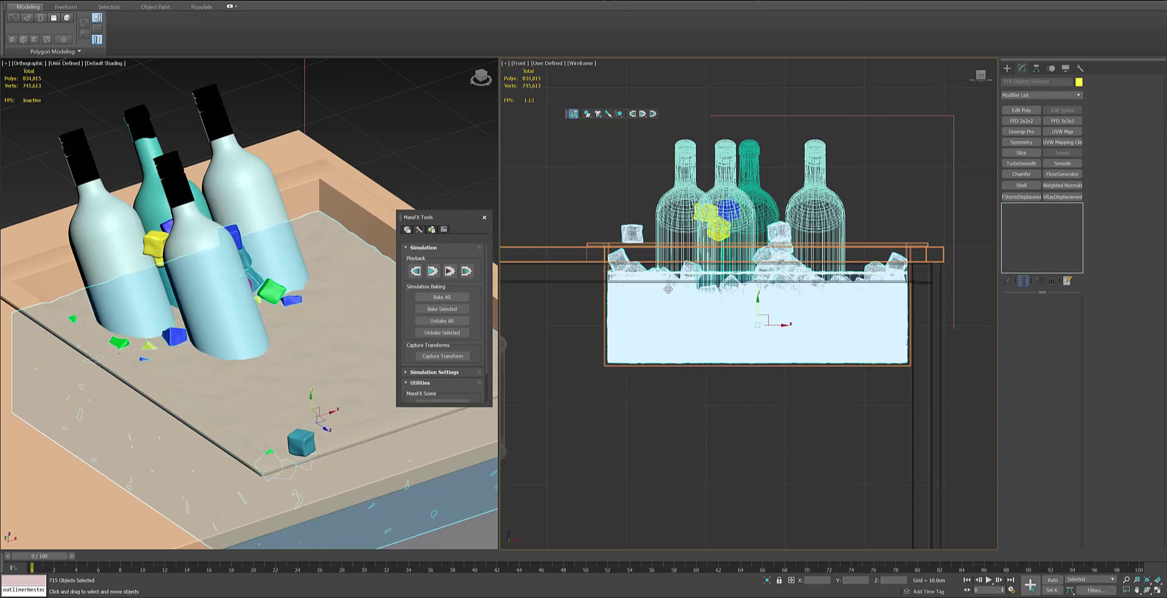
pyautogui.scroll(2, 713, 271)
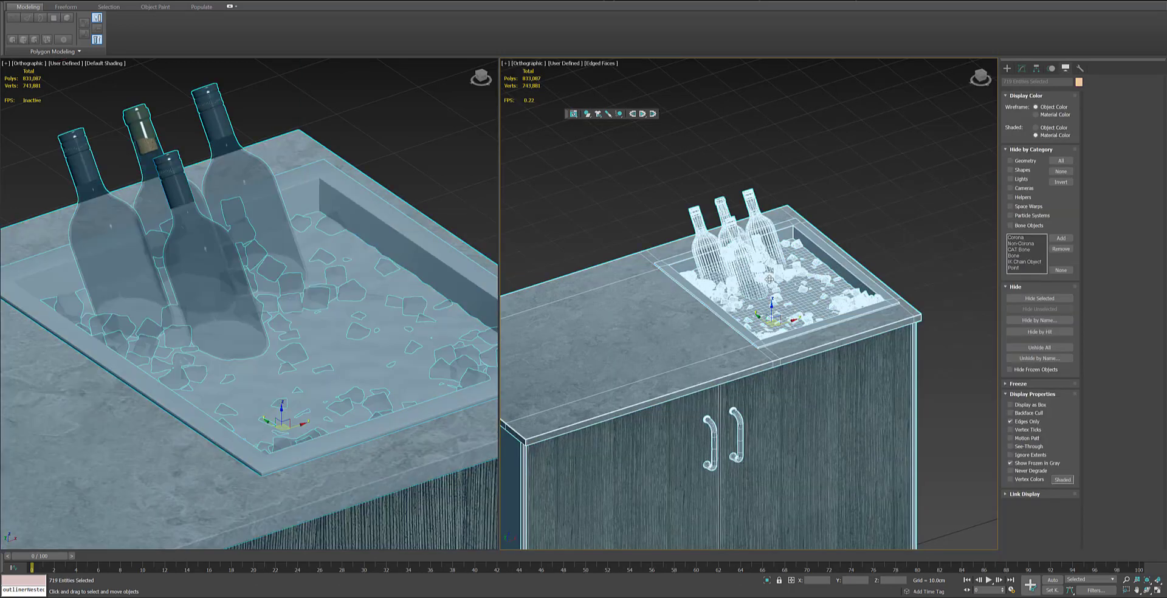
pyautogui.scroll(-6, 770, 279)
pyautogui.moveTo(791, 289); pyautogui.dragTo(795, 275, button='middle')
pyautogui.rightClick(795, 275)
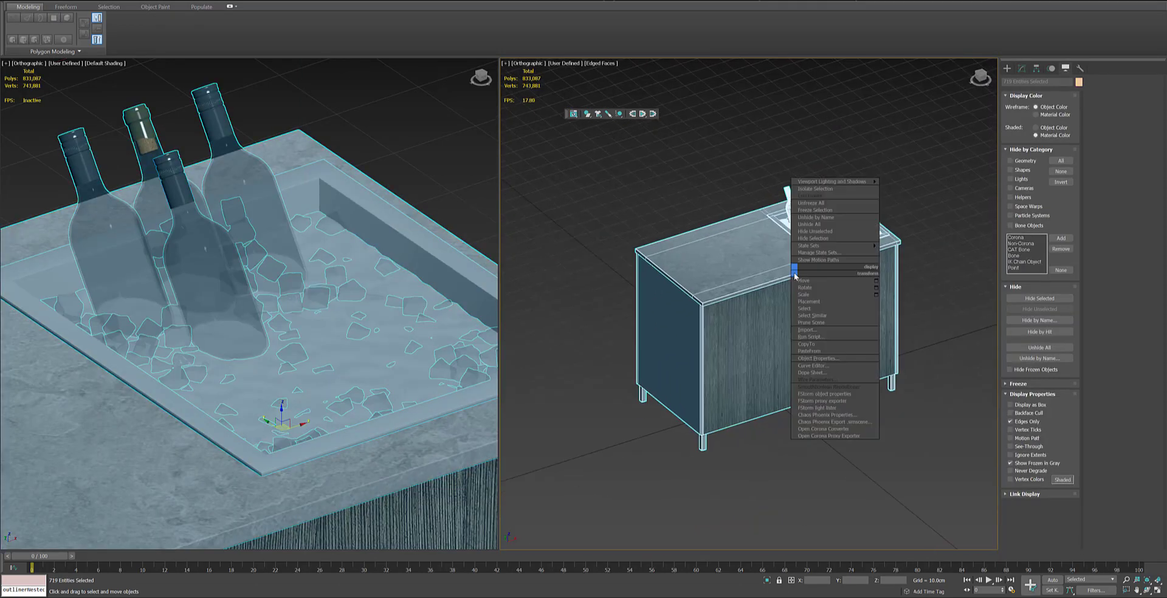
pyautogui.click(739, 272)
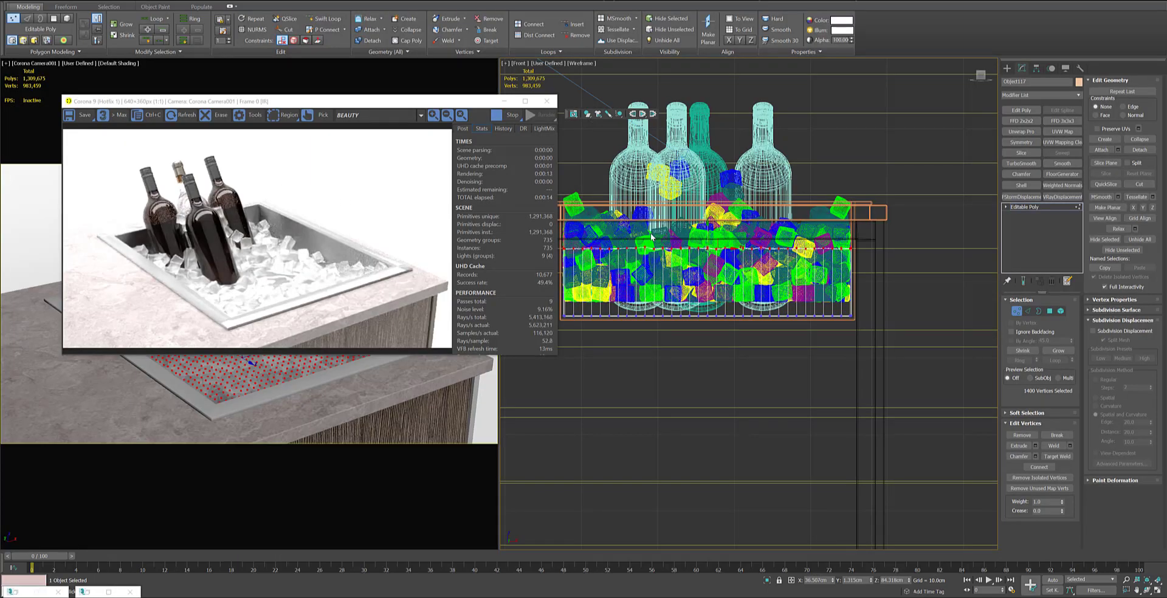
# Step: Nudge the inner volume's top vertices upward in two small moves, the second about 0.2 cm, and leave vertex editing
pyautogui.moveTo(708, 229); pyautogui.dragTo(708, 228)
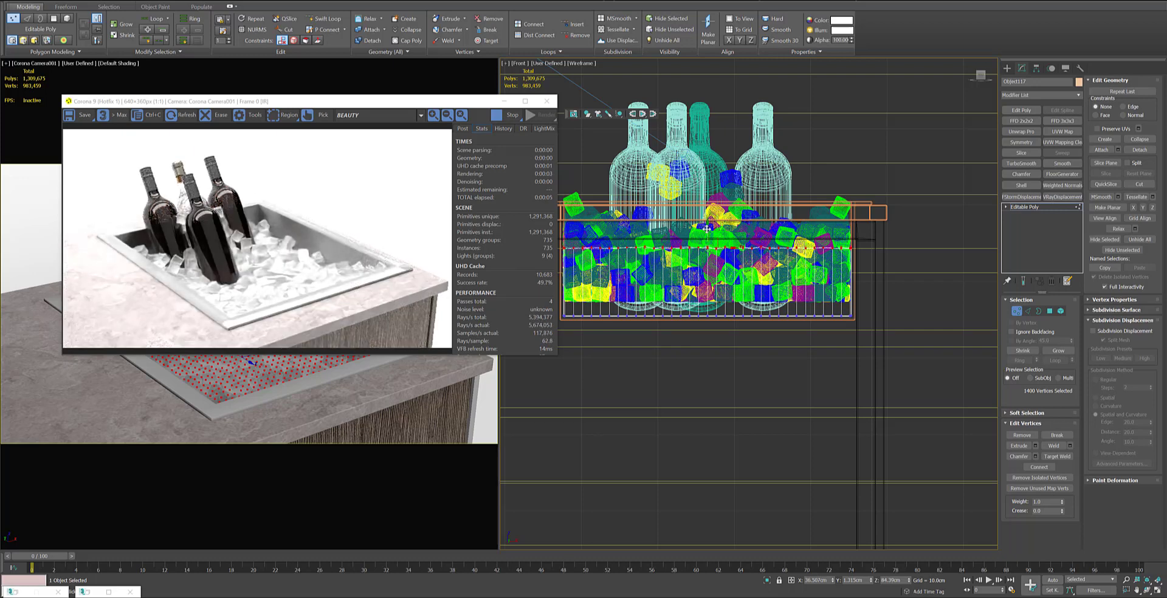
pyautogui.moveTo(707, 229); pyautogui.dragTo(707, 227)
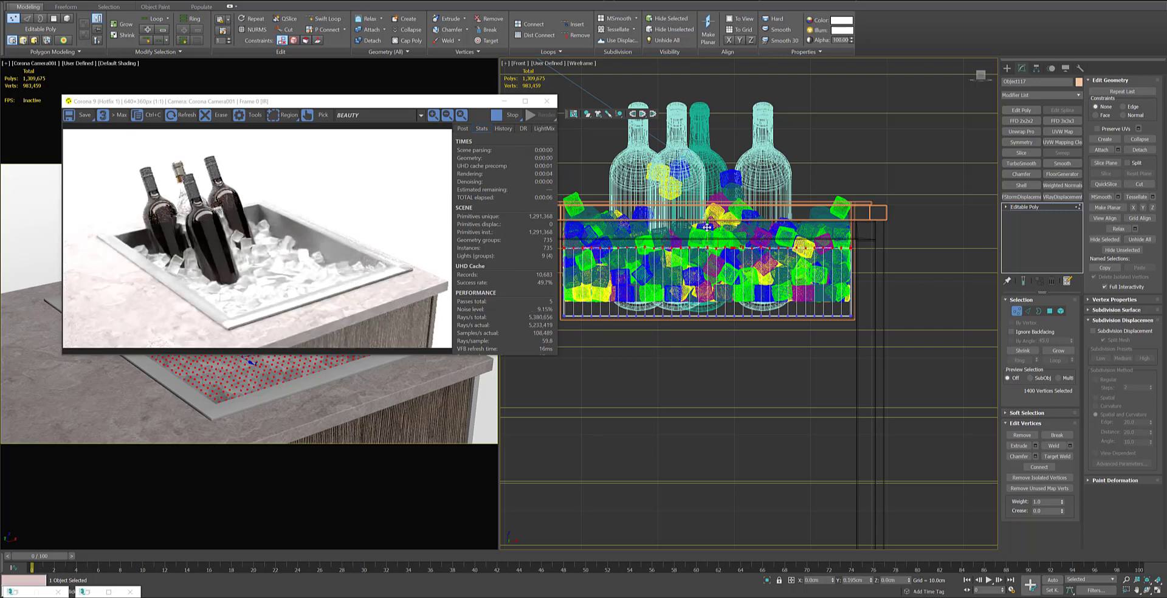
pyautogui.click(1020, 310)
# Step: Stop the interactive render and start a 1920 x 1080 production render from the Corona camera
pyautogui.moveTo(359, 105); pyautogui.dragTo(390, 107)
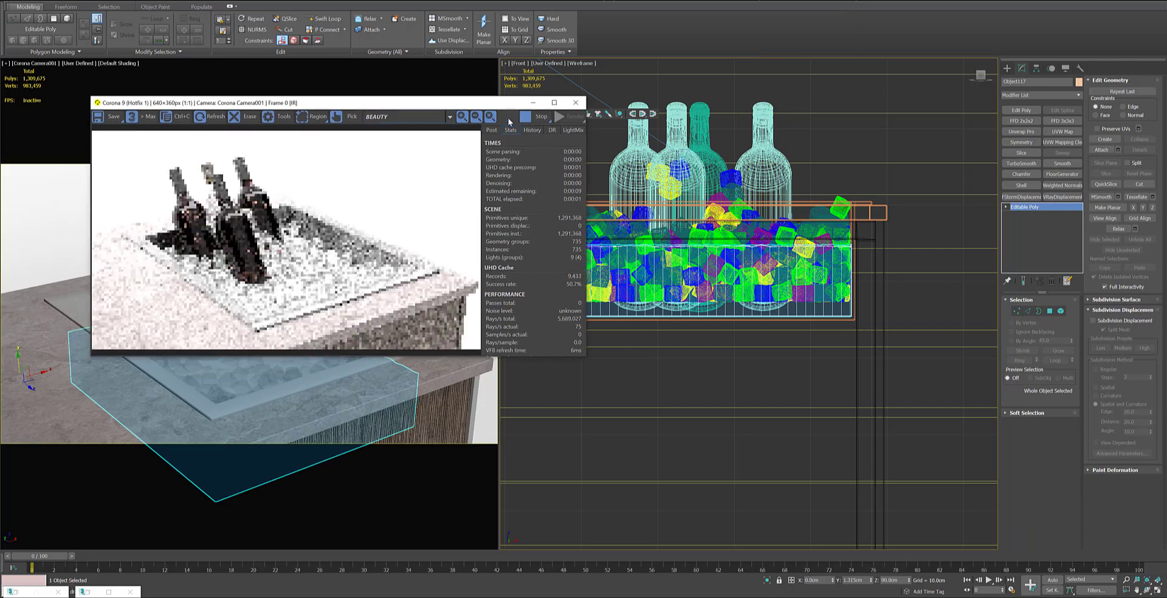
pyautogui.click(541, 117)
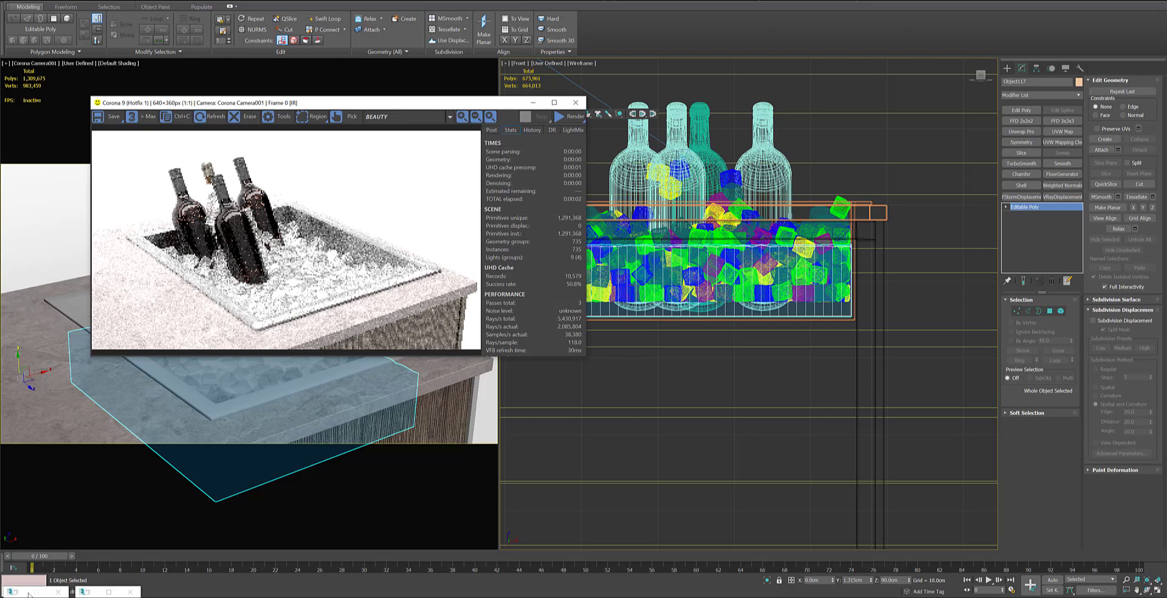
pyautogui.press('F10')
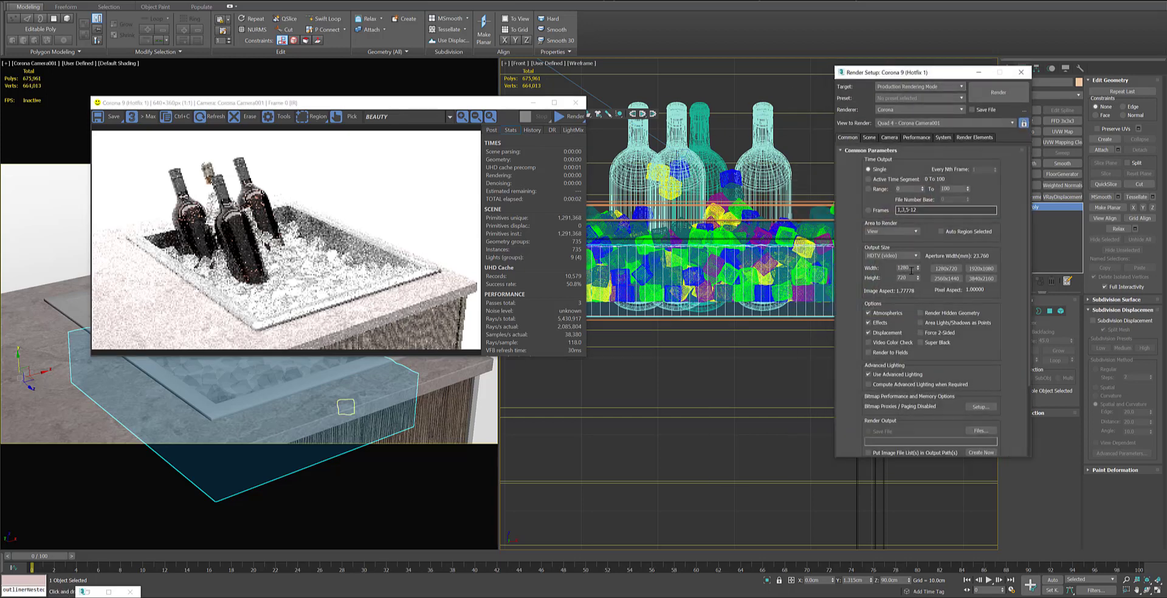
pyautogui.click(975, 269)
pyautogui.click(571, 118)
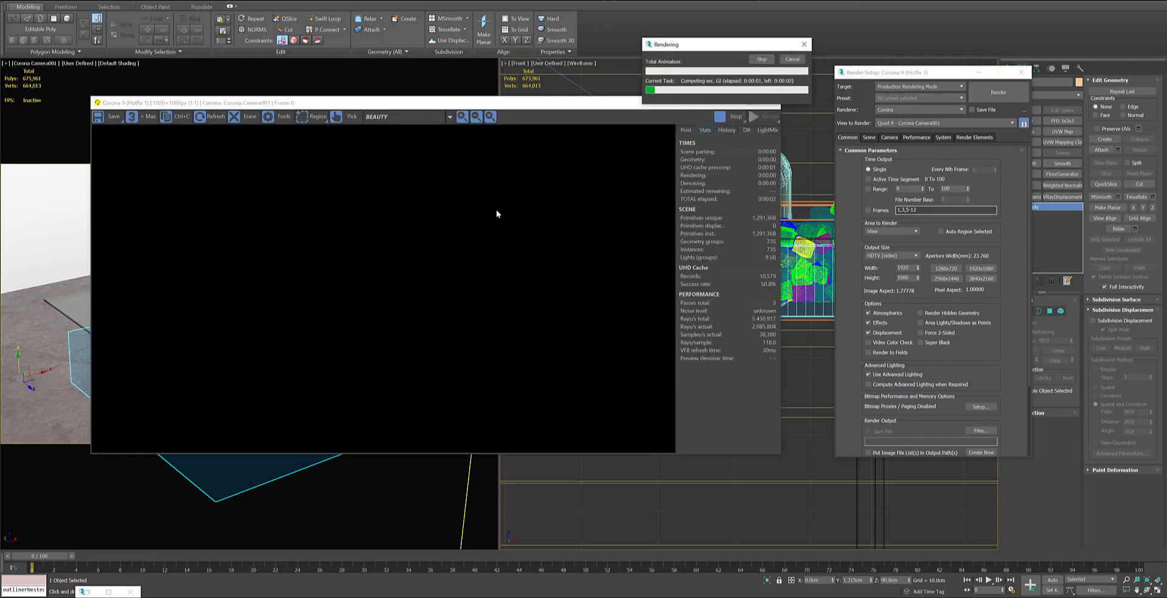
pyautogui.moveTo(459, 104); pyautogui.dragTo(639, 126)
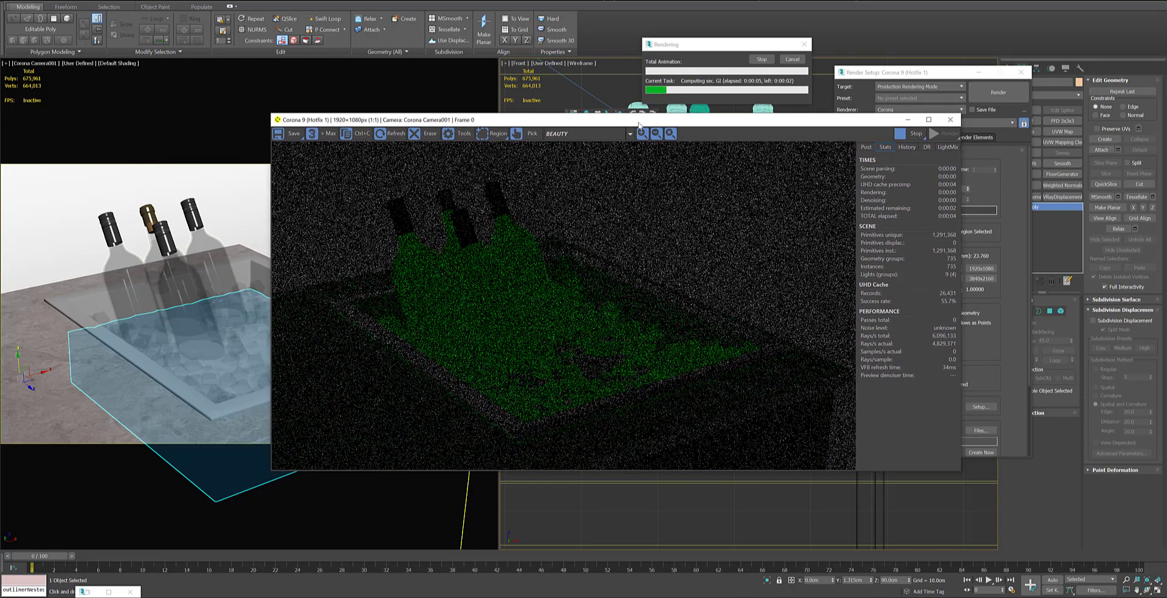